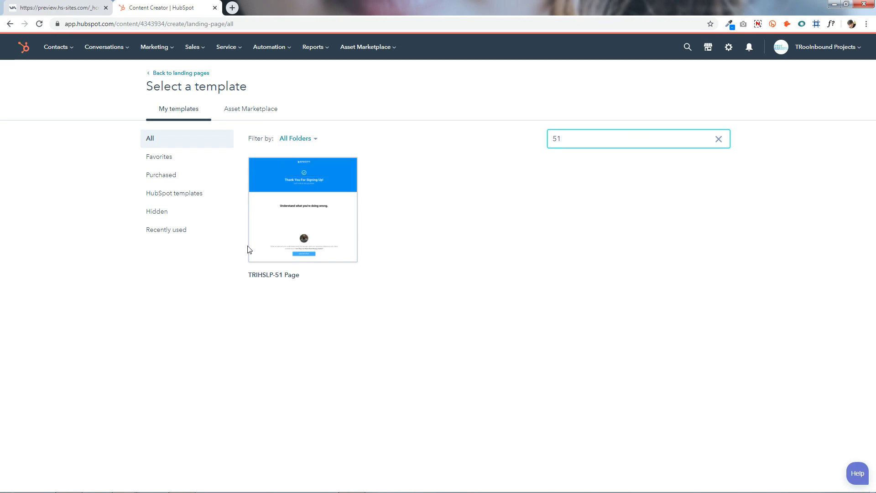
Create a landing page named 51 from the TRIHSLP-51 Page template
left_click(292, 210)
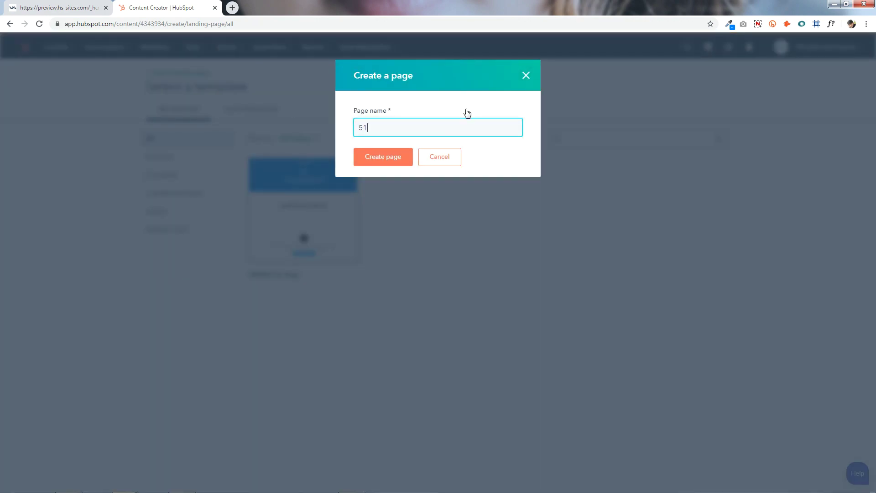
left_click(385, 158)
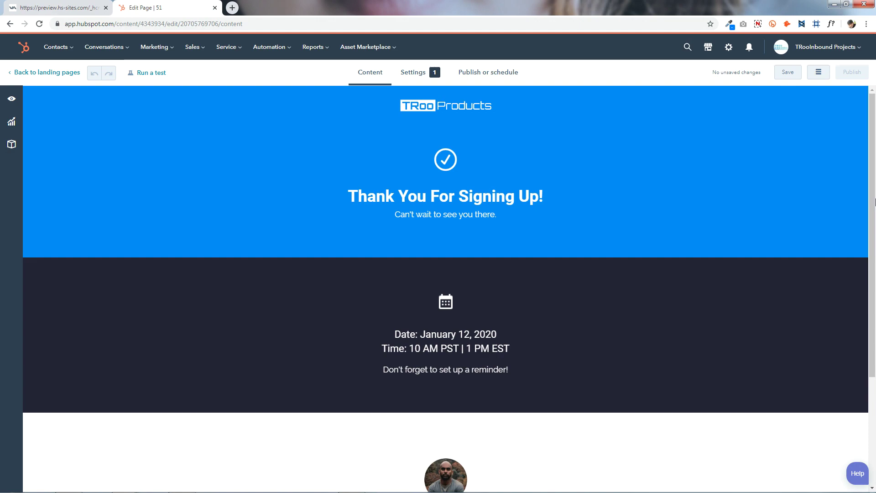
Set the Header Module's background colour to 02b65a, copying the code from the LP - 51.txt notes
scroll(875, 201, "down", 3)
scroll(875, 202, "up", 1)
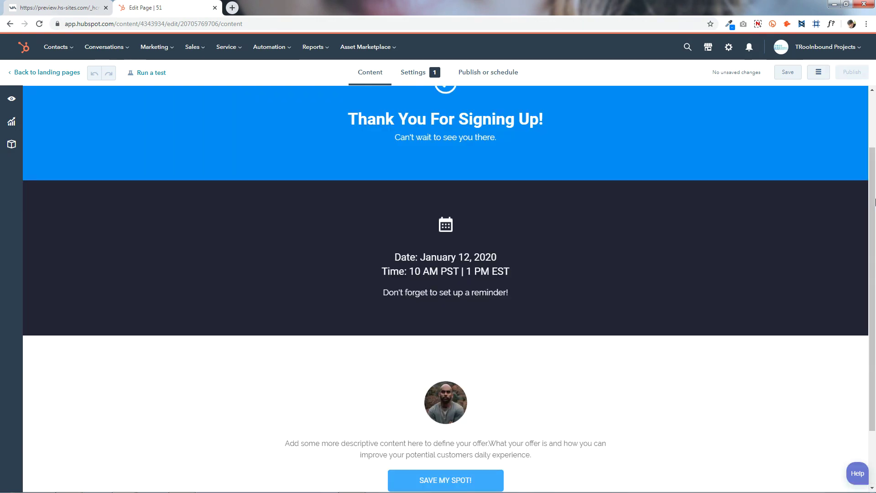
scroll(875, 202, "up", 2)
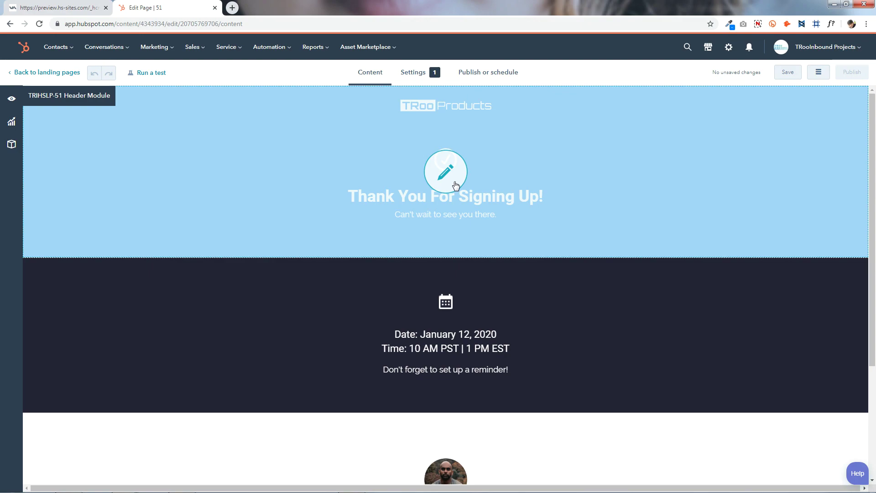
left_click(455, 185)
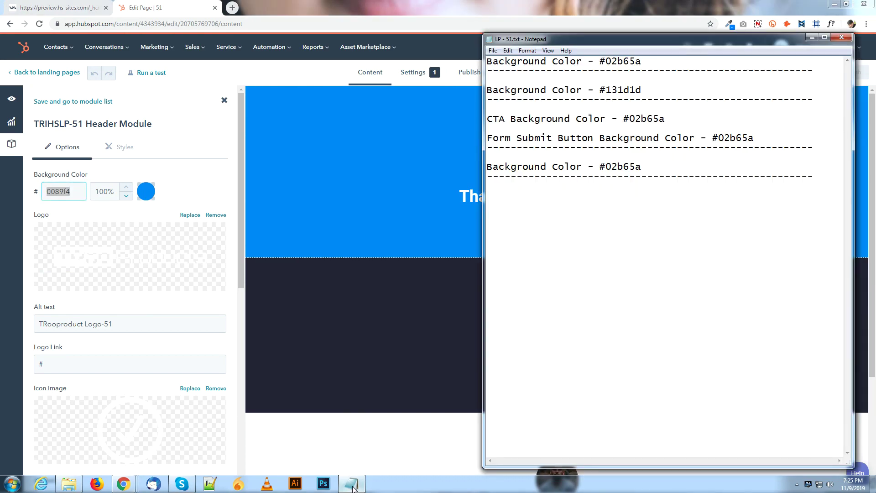
left_click(352, 483)
left_click_drag(607, 61, 643, 60)
right_click(638, 61)
left_click(653, 89)
right_click(64, 191)
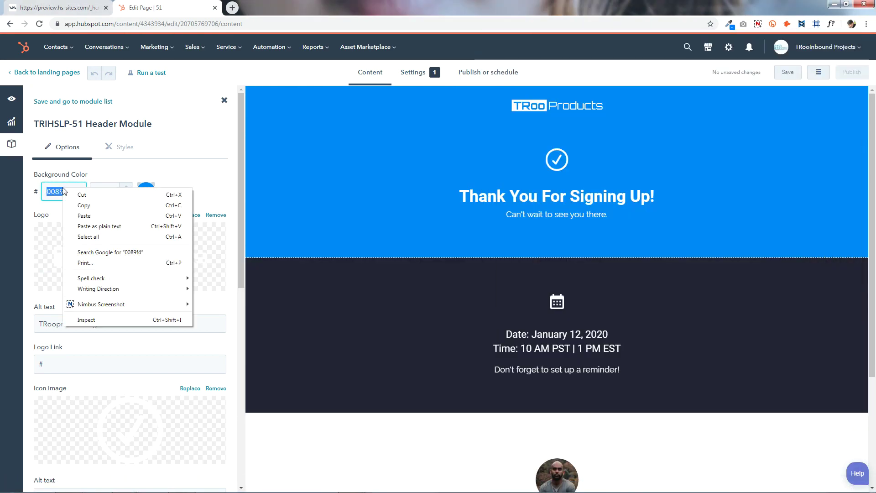
left_click(84, 216)
Replace the header logo with the white Network logo from the recent images
scroll(183, 171, "down", 1)
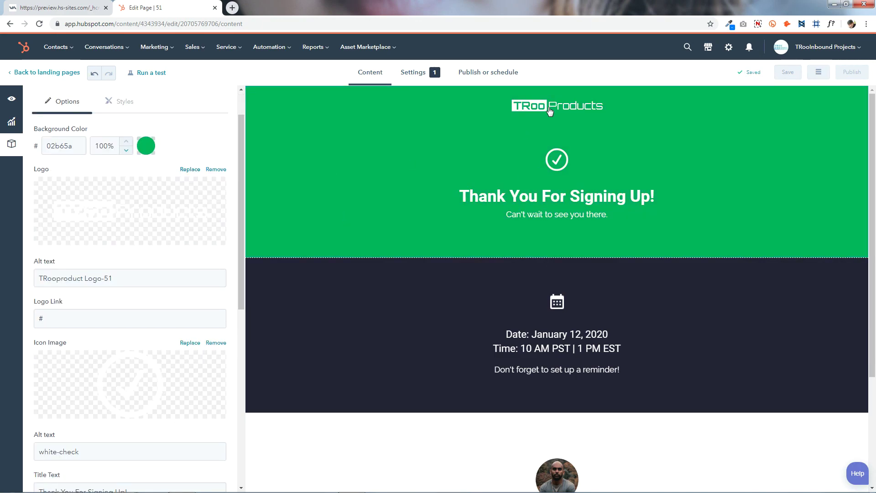
left_click(137, 209)
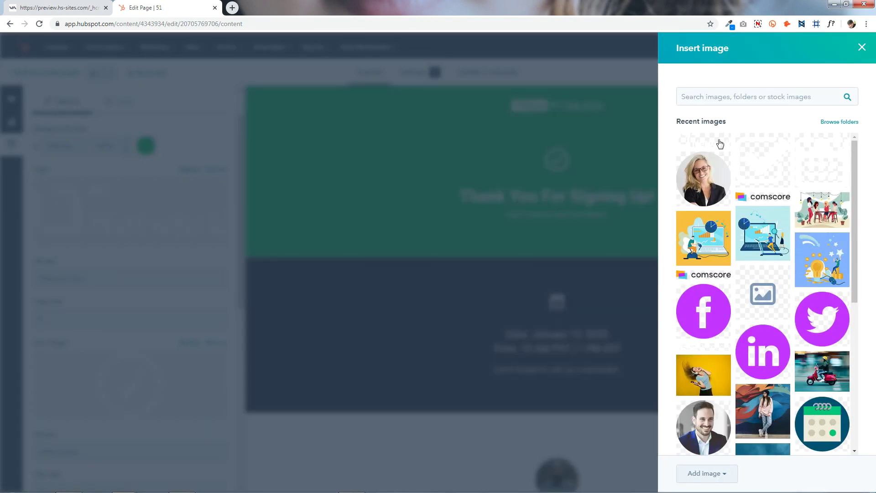
left_click(720, 144)
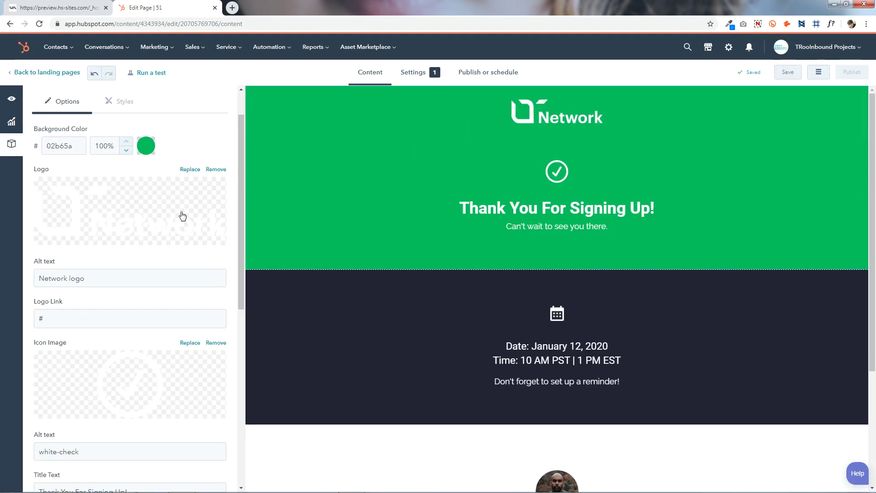
Replace the header's icon image with the white square check mark from the recent images
scroll(183, 216, "down", 3)
left_click(105, 182)
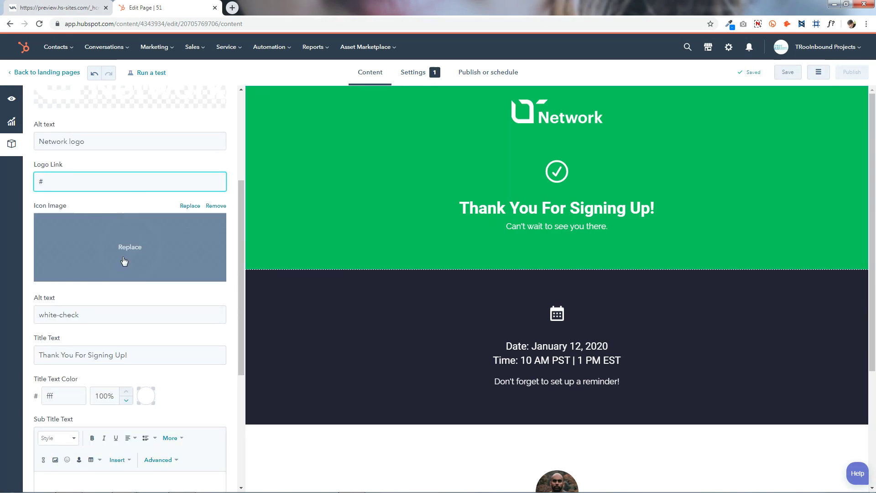
left_click(133, 264)
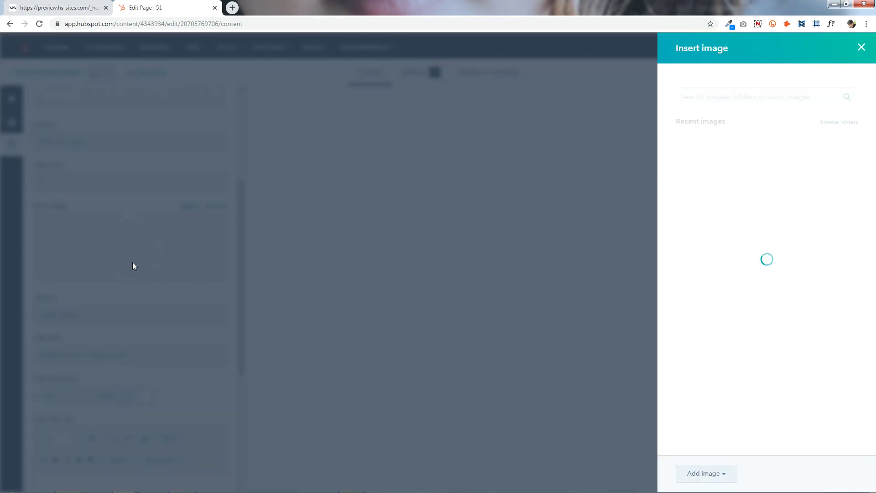
left_click(766, 168)
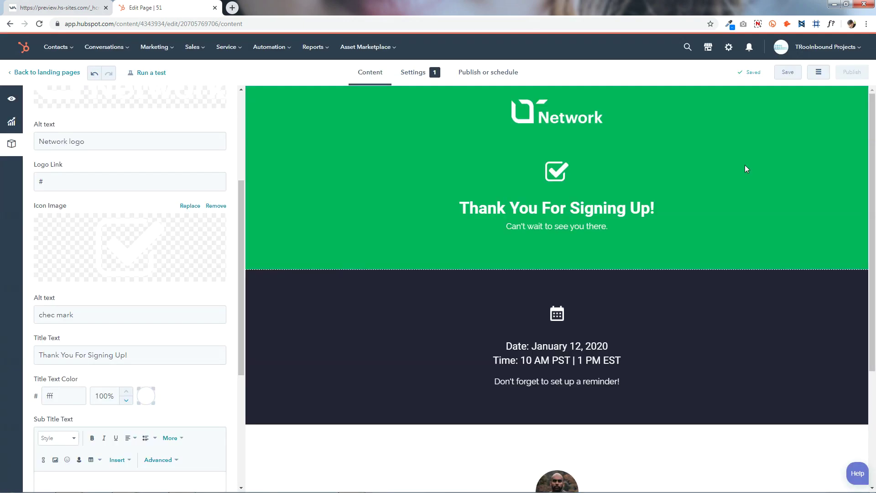
Review the header's title text, title colour and subtitle, and save the module, returning to the module list
scroll(195, 261, "down", 3)
left_click_drag(128, 218, 39, 218)
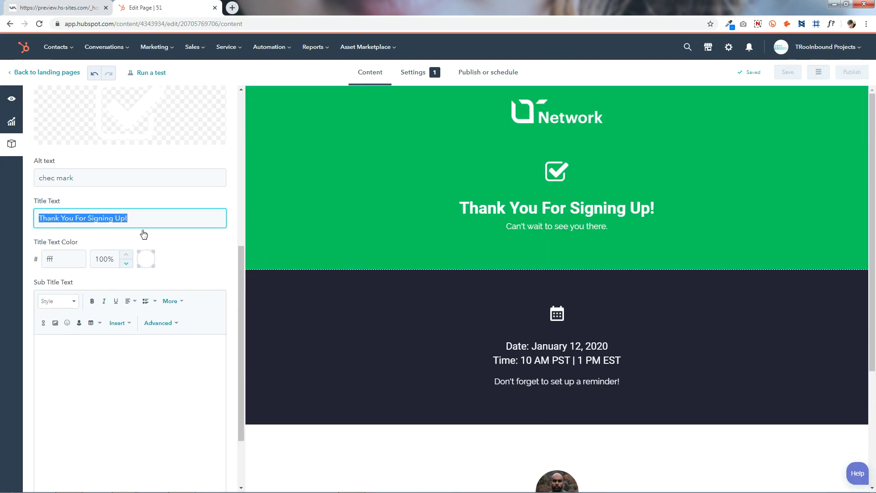
left_click(145, 221)
left_click(138, 263)
left_click(37, 245)
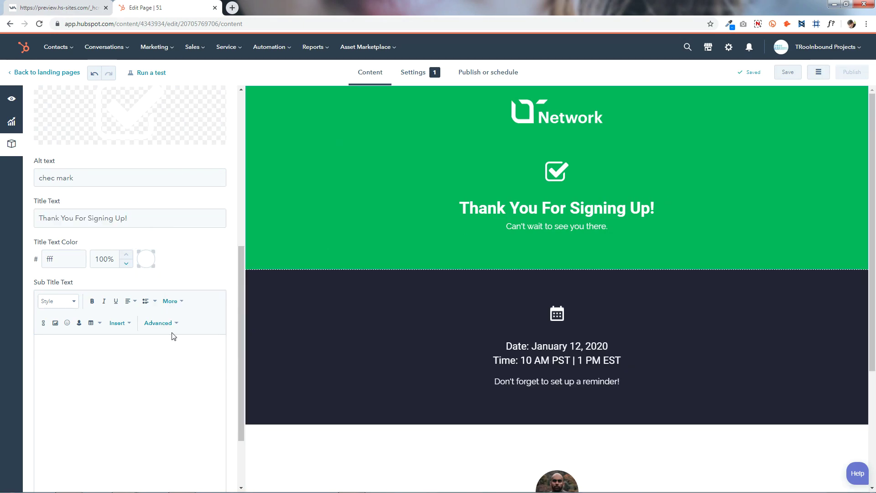
scroll(212, 269, "down", 2)
left_click_drag(211, 249, 2, 254)
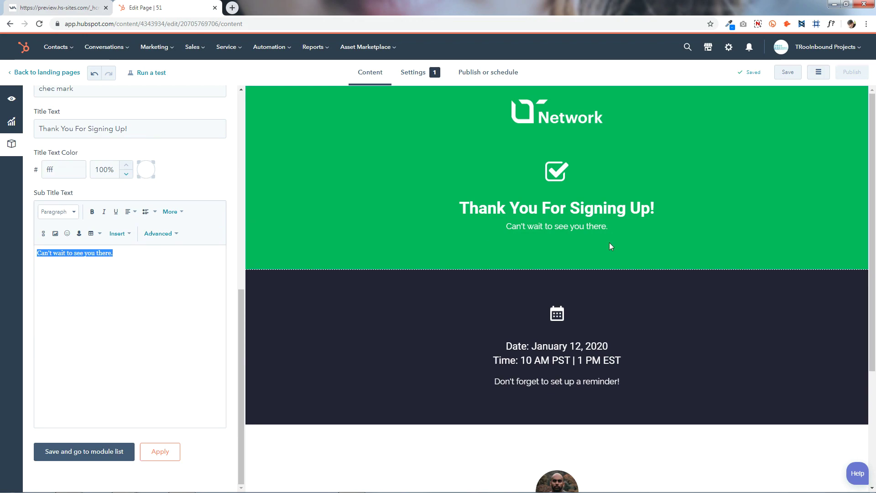
key("BackSpace")
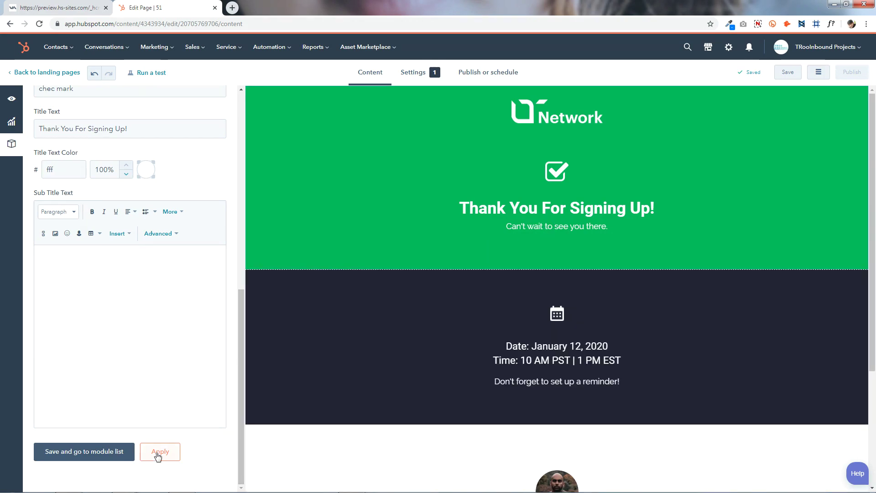
left_click(107, 450)
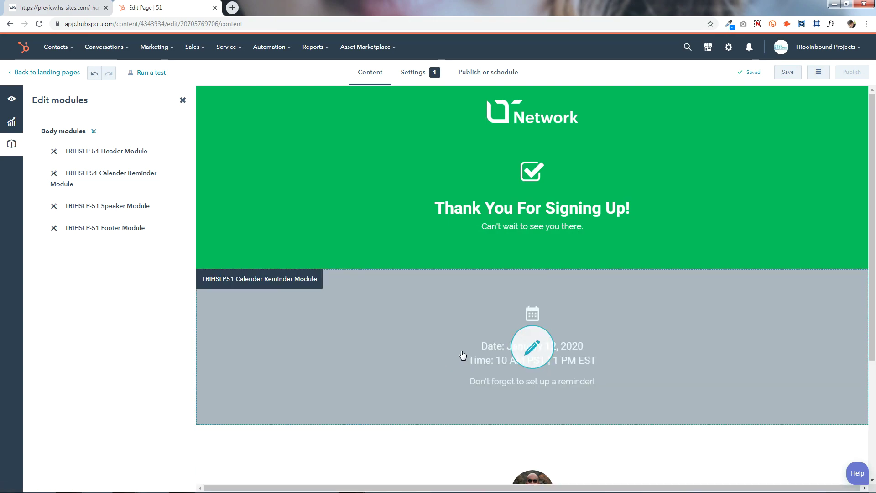
Hide the Calender Reminder section of the page and apply the change
left_click(472, 361)
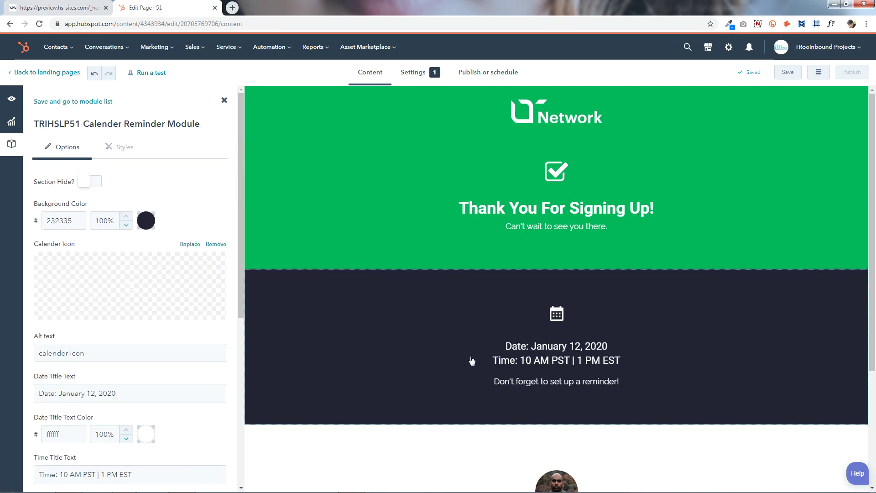
left_click(96, 184)
scroll(151, 250, "down", 8)
left_click(161, 449)
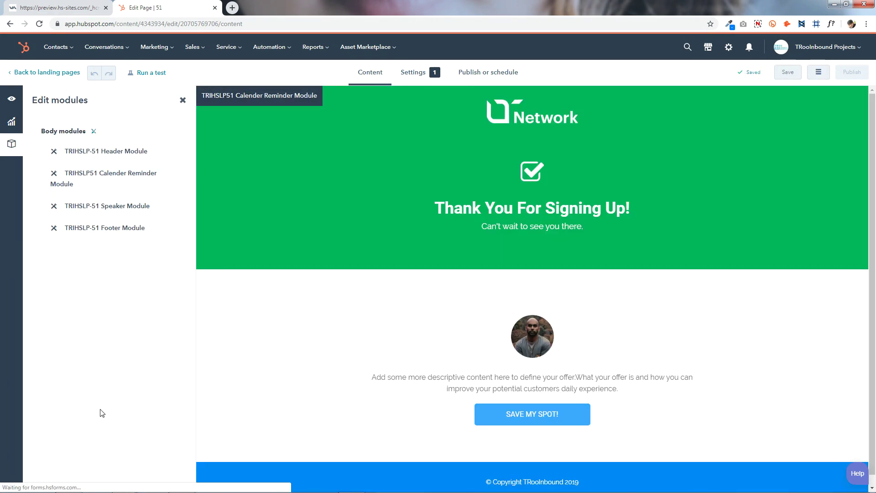
Turn off hiding for the Calender Reminder section and save the module
left_click(110, 182)
left_click(92, 182)
scroll(114, 208, "down", 10)
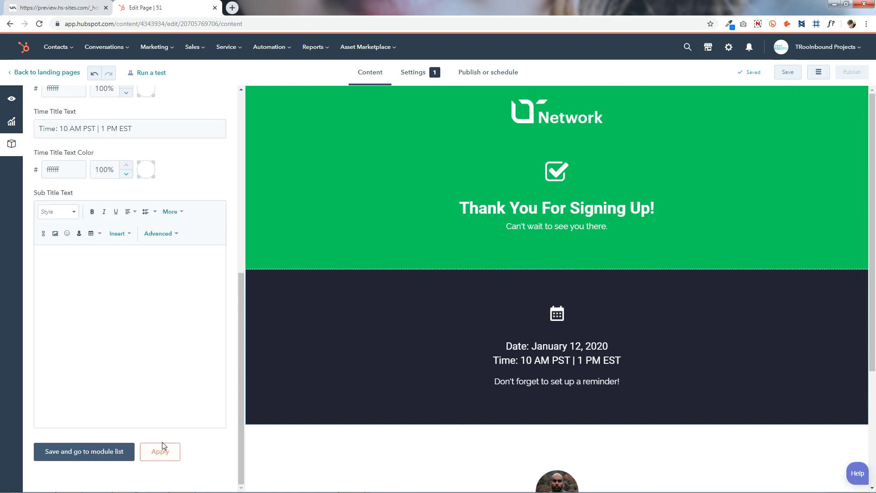
left_click(161, 457)
left_click(89, 453)
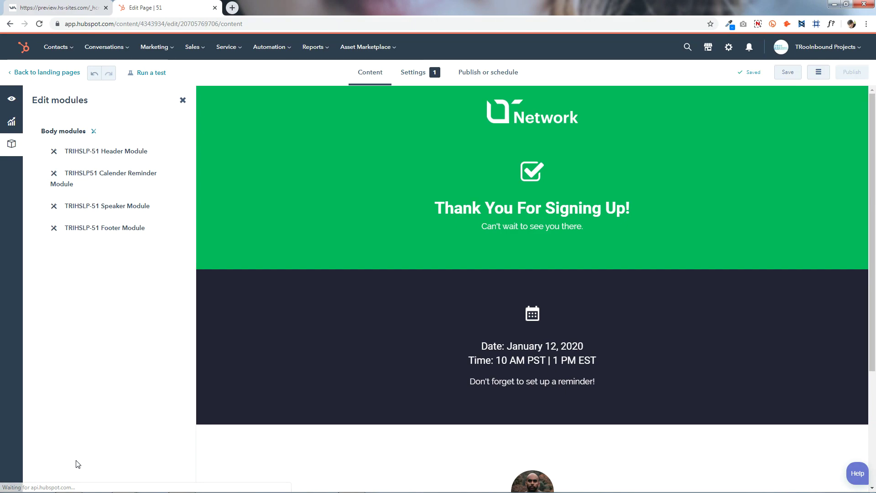
Set the Calender Reminder Module's background colour to 131d1d, copying the code from the LP - 51.txt notes
left_click(535, 349)
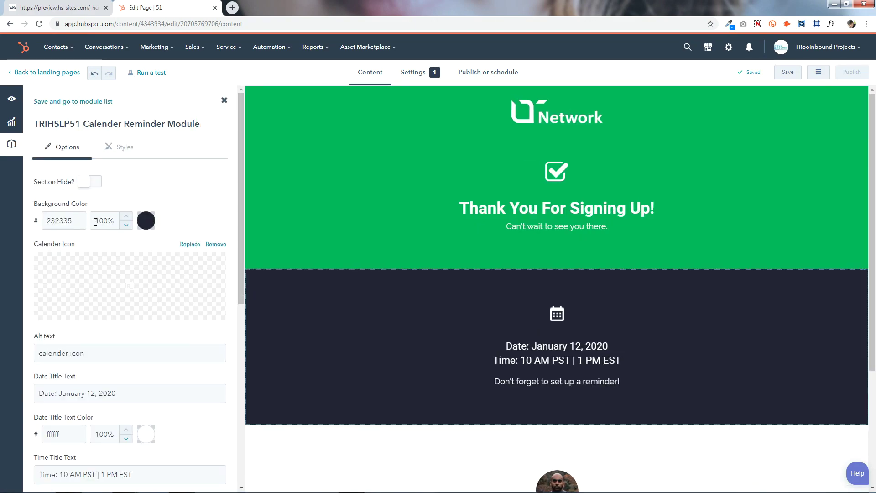
double_click(80, 222)
mouse_move(391, 490)
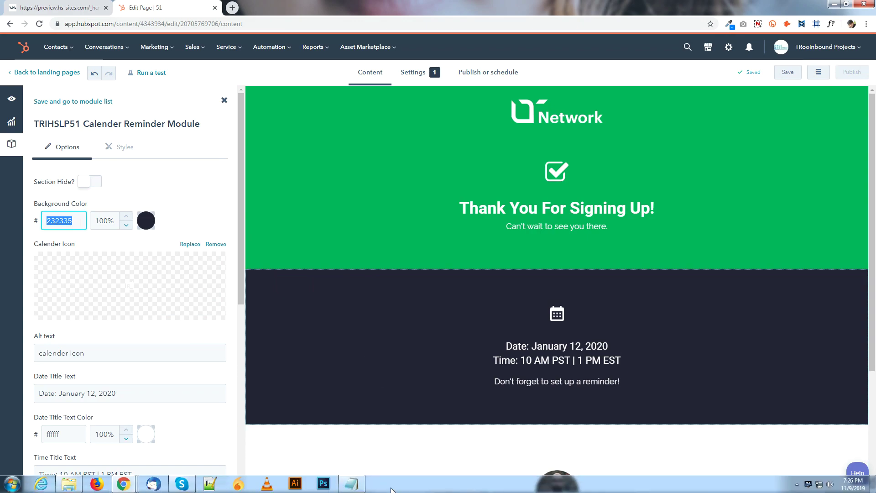
left_click(348, 490)
left_click(608, 90)
left_click_drag(608, 90, 648, 87)
right_click(628, 90)
left_click(639, 116)
right_click(46, 229)
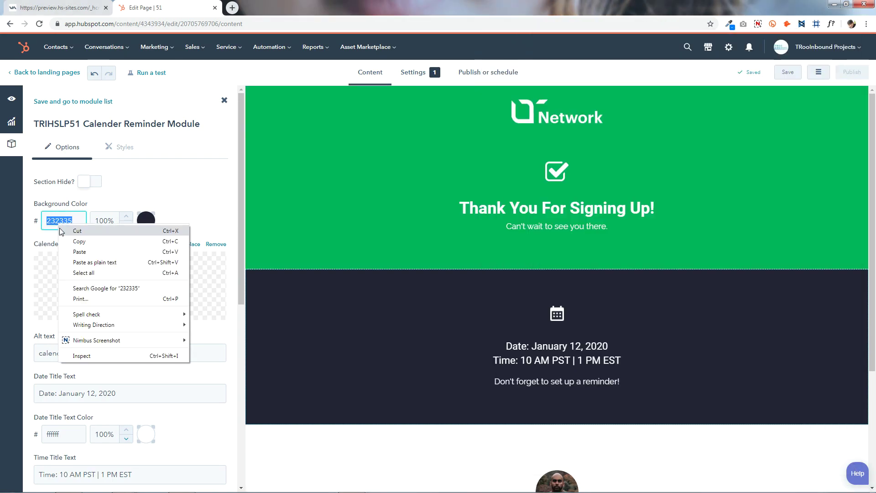
left_click(80, 253)
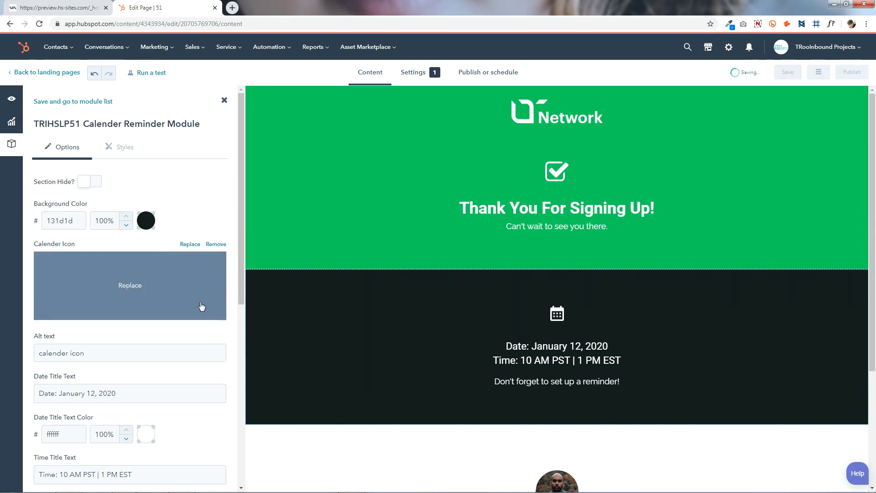
Replace the reminder section's calendar icon with the white calendar 51.1 image from the recent images
left_click(119, 286)
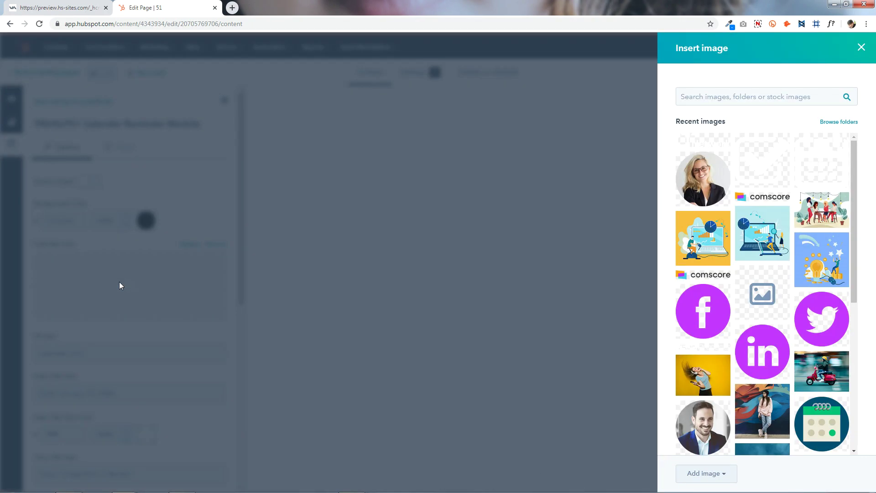
left_click(817, 157)
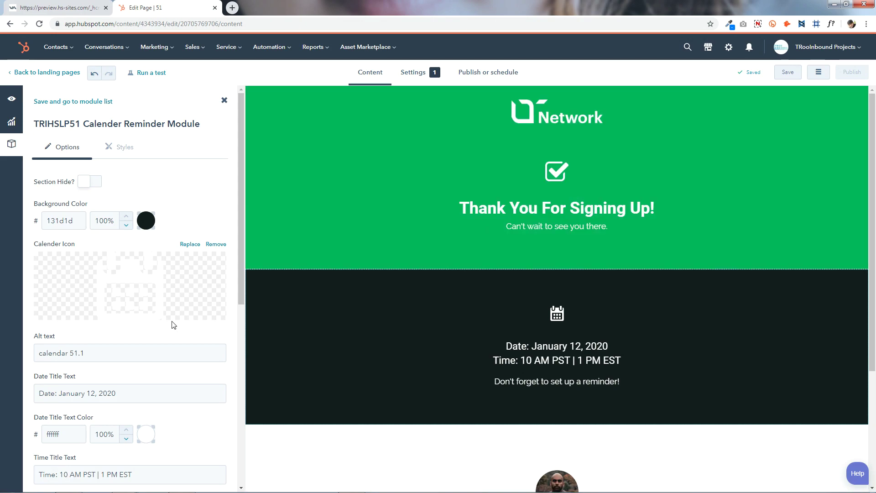
Review the reminder section's date and time titles, their text colours and the subtitle, and save the module
scroll(124, 292, "down", 4)
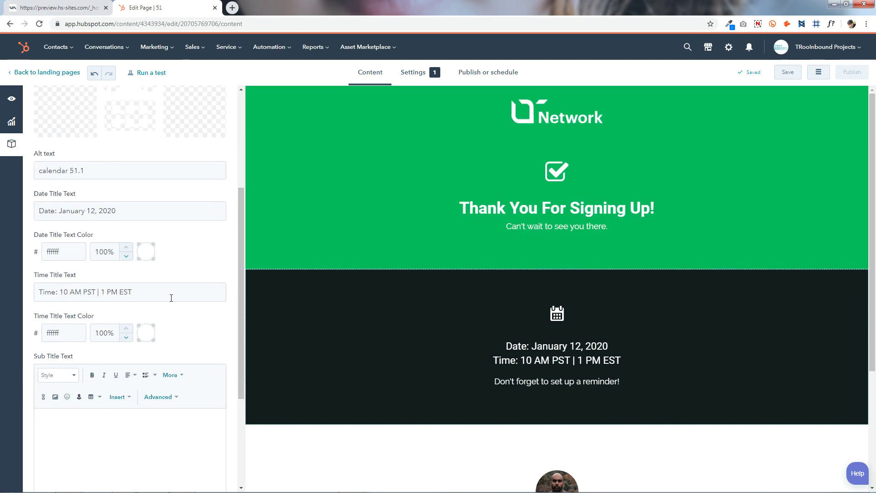
triple_click(153, 211)
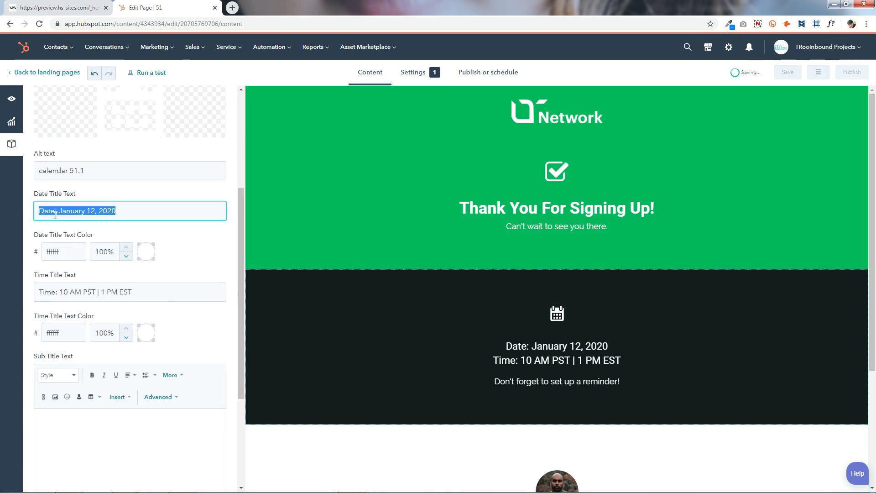
left_click(133, 210)
left_click(152, 255)
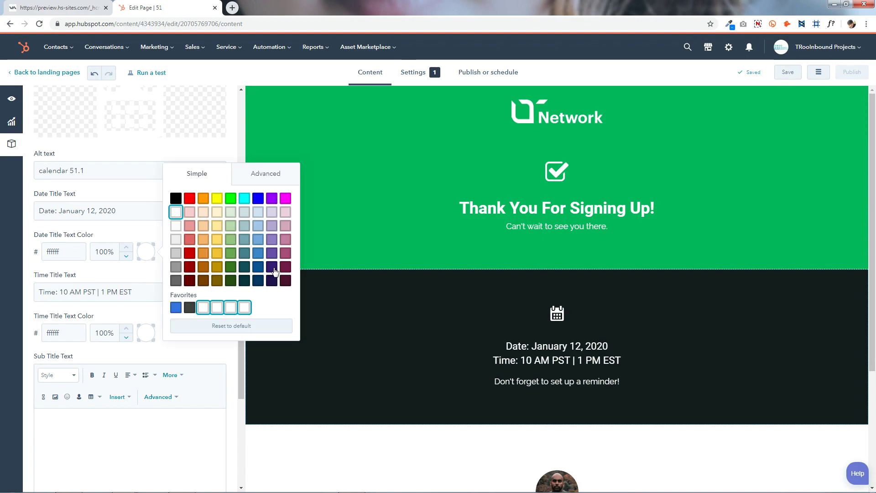
left_click(145, 256)
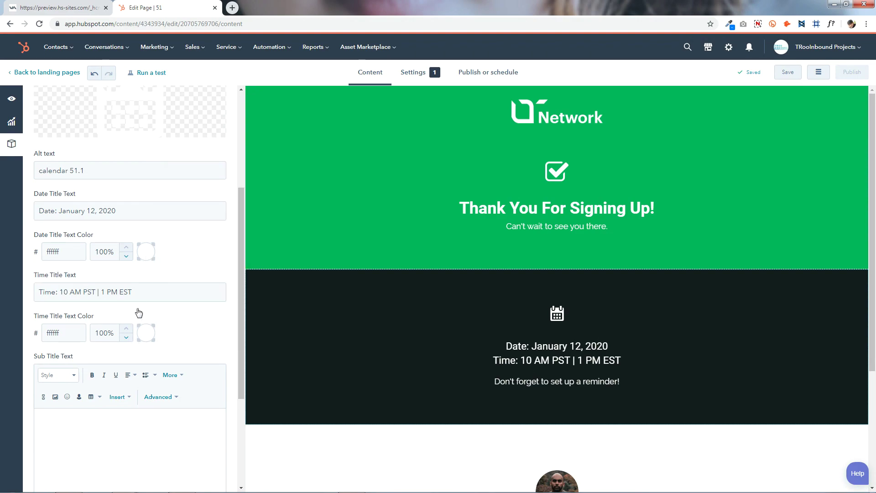
left_click_drag(135, 292, 1, 293)
left_click(149, 334)
left_click(149, 336)
scroll(148, 338, "down", 3)
left_click_drag(137, 280, 2, 267)
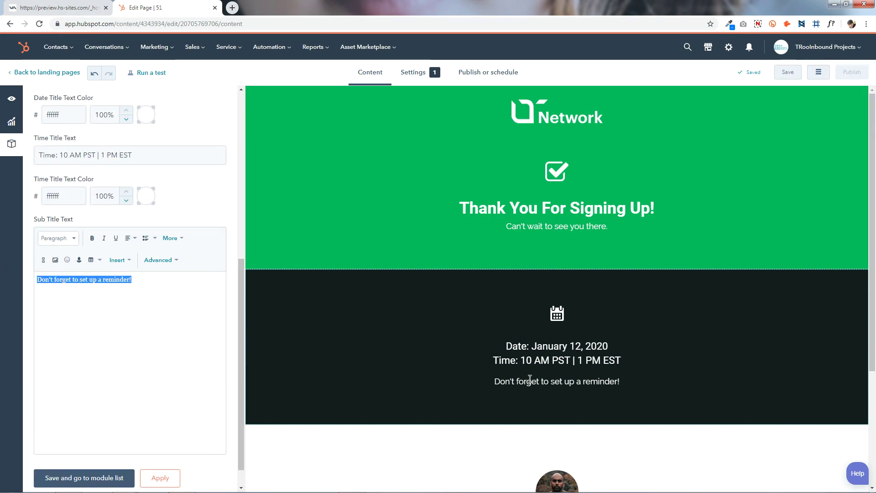
key("BackSpace")
scroll(196, 336, "down", 1)
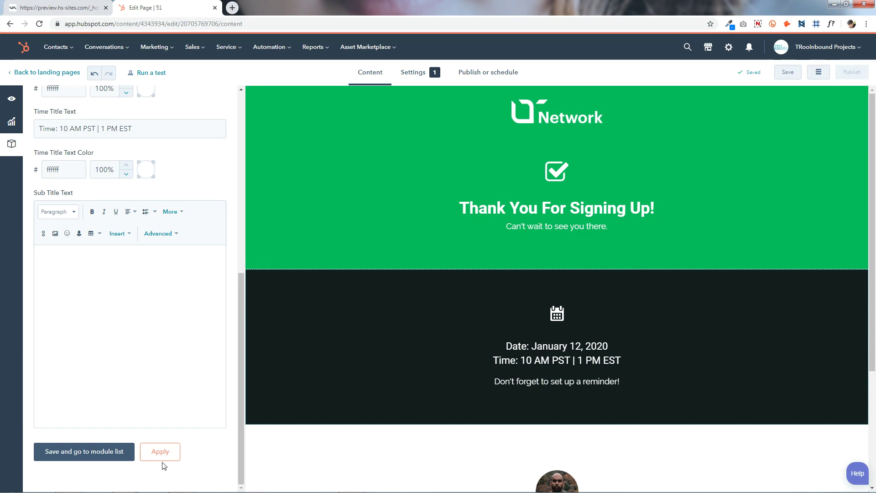
left_click(108, 452)
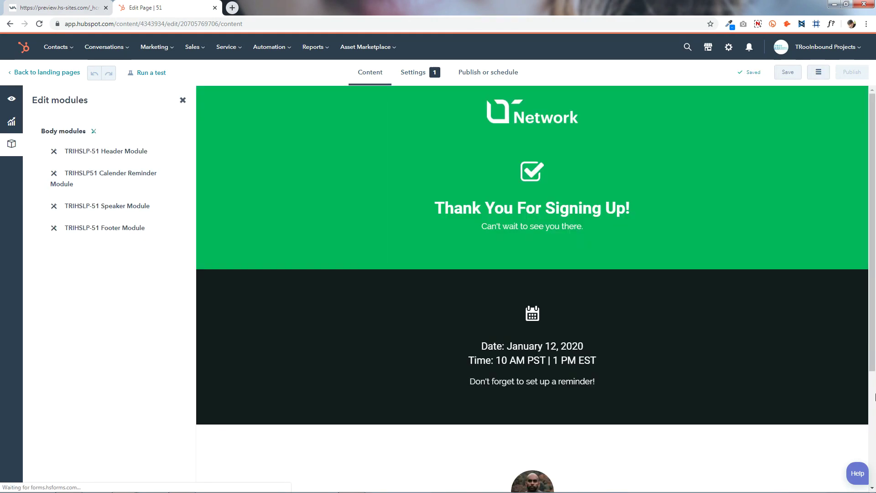
scroll(875, 365, "down", 4)
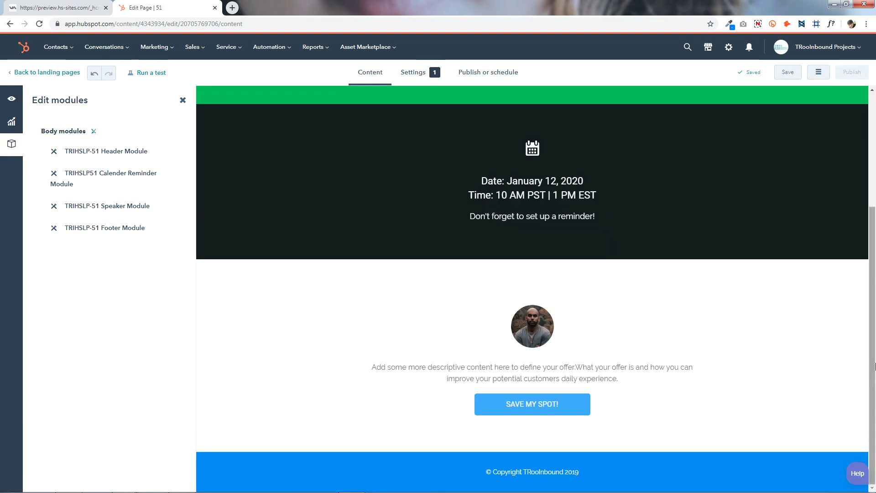
Hide the Speaker Module section and save the module
left_click(534, 382)
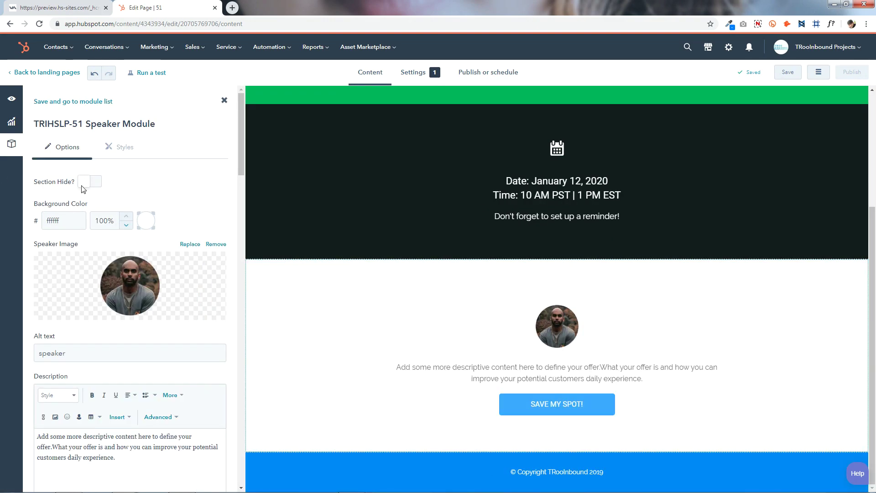
left_click(96, 182)
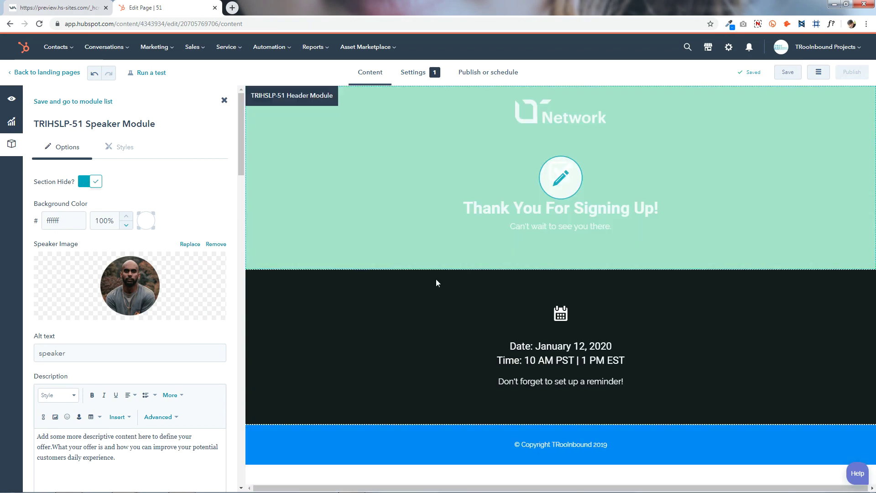
scroll(183, 233, "down", 20)
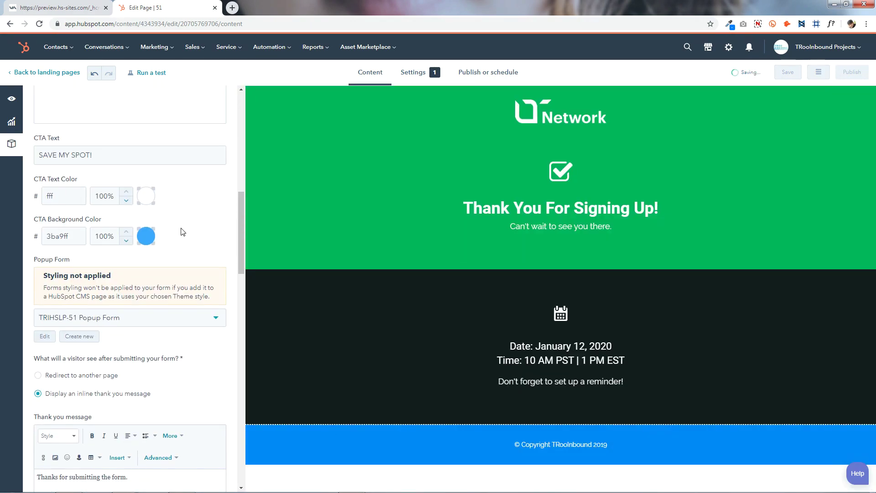
scroll(183, 232, "down", 3)
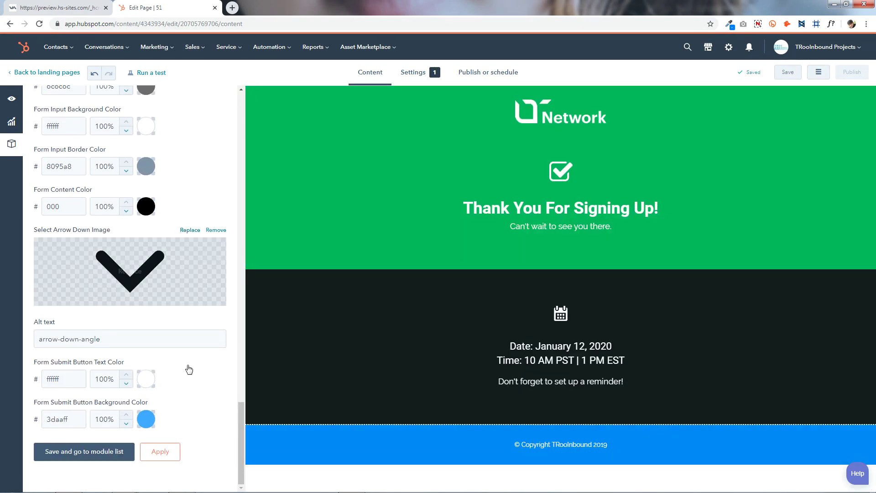
left_click(157, 453)
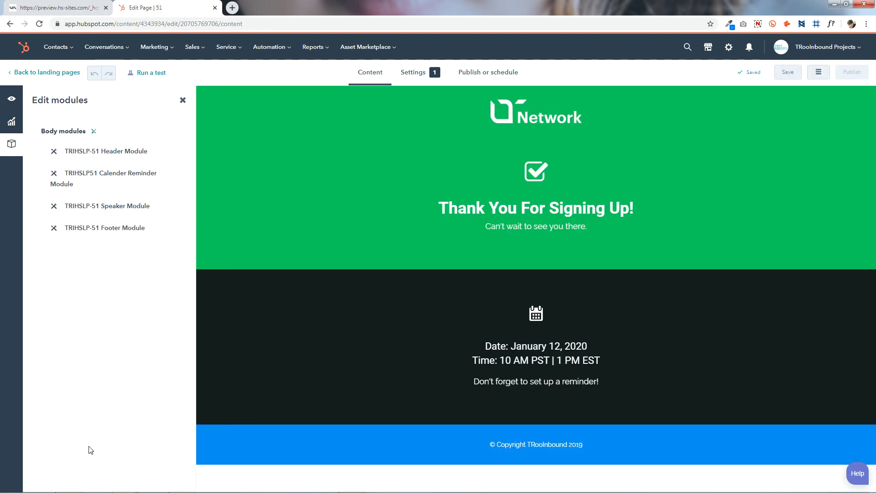
Turn off hiding for the Speaker Module section and save the module
left_click(103, 206)
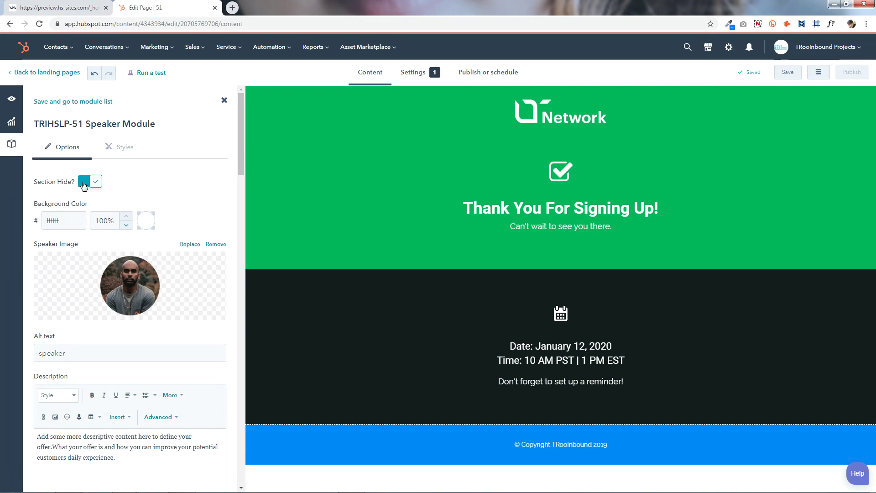
left_click(83, 183)
scroll(143, 372, "down", 20)
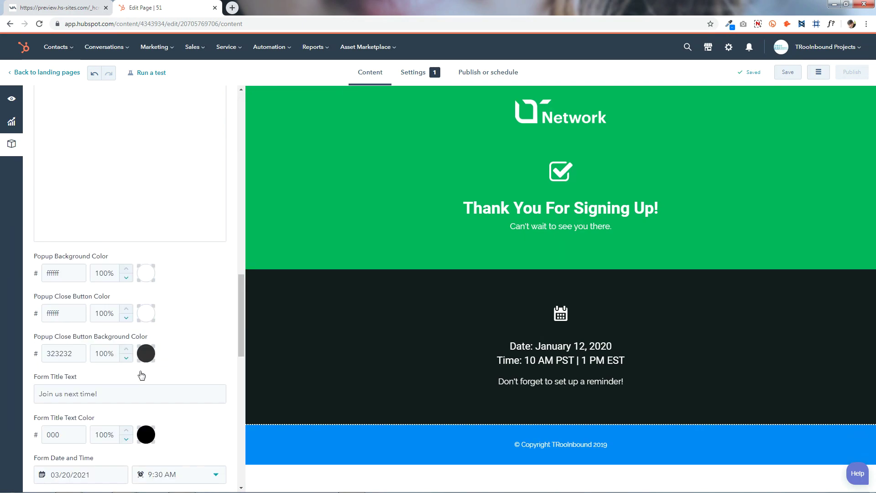
left_click(114, 452)
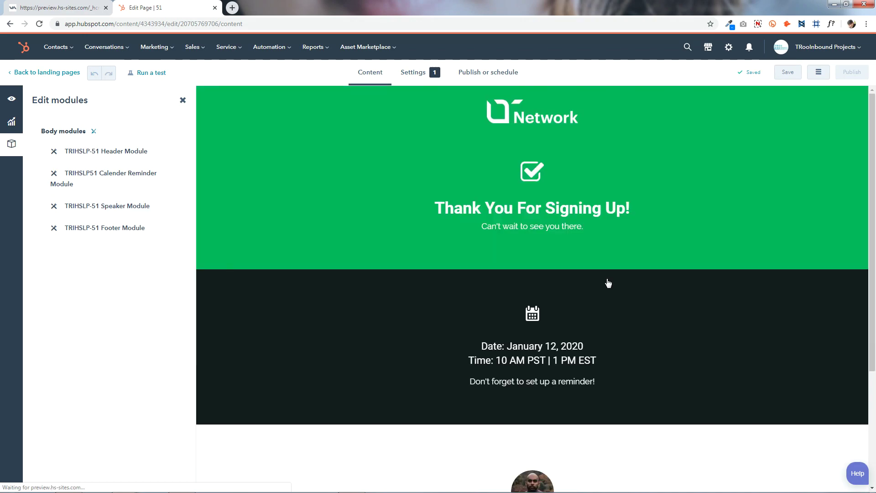
scroll(740, 277, "down", 3)
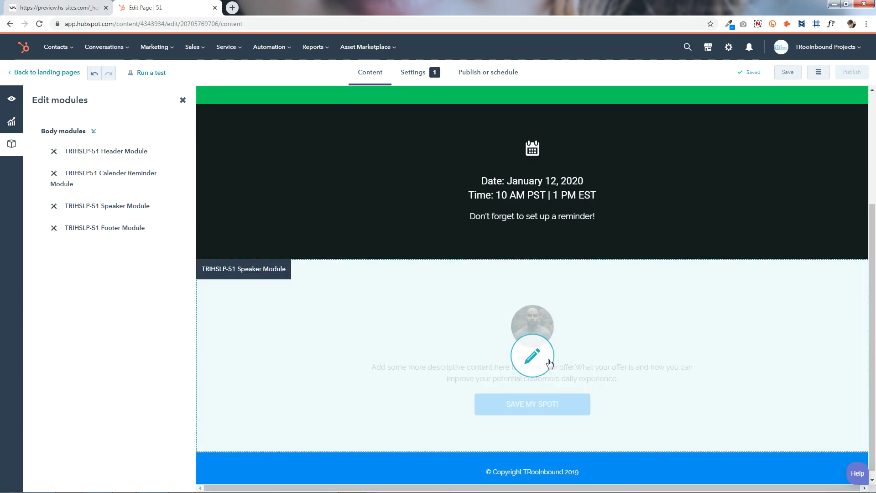
Review the Speaker Module's background colour and replace the speaker image with the portrait of the blonde woman in glasses from the recent images
left_click(549, 363)
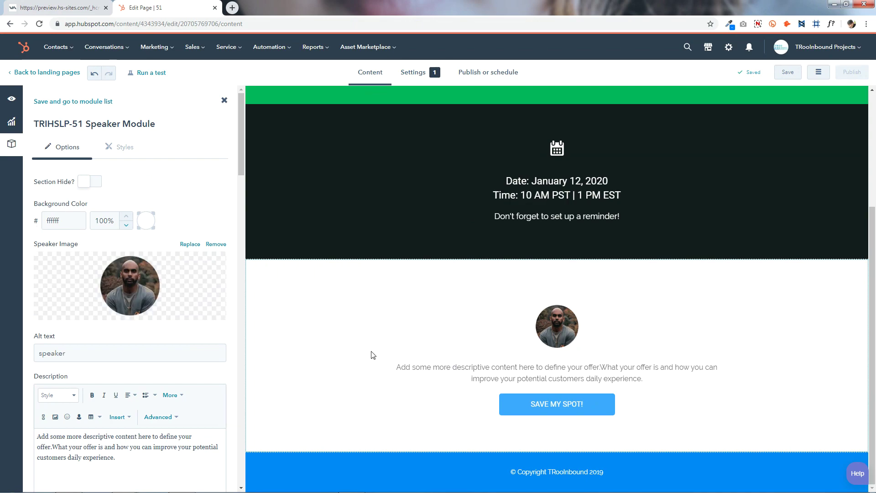
left_click(71, 219)
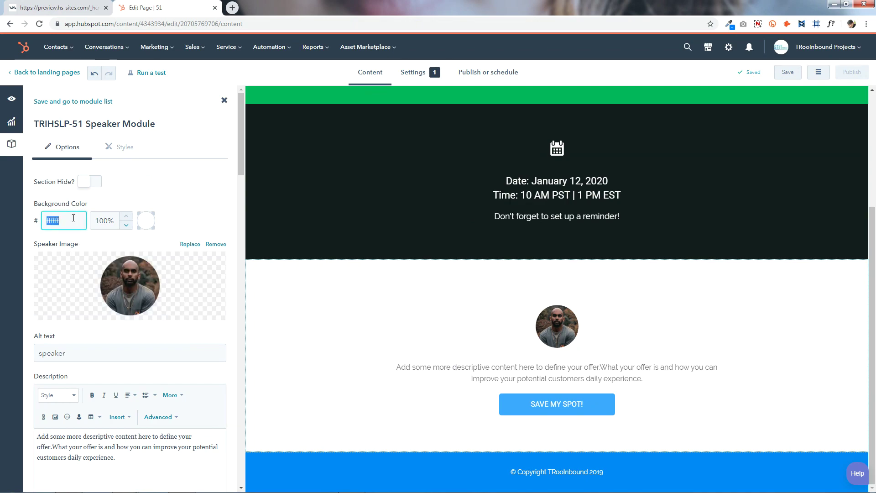
left_click(145, 221)
left_click(143, 223)
left_click(122, 290)
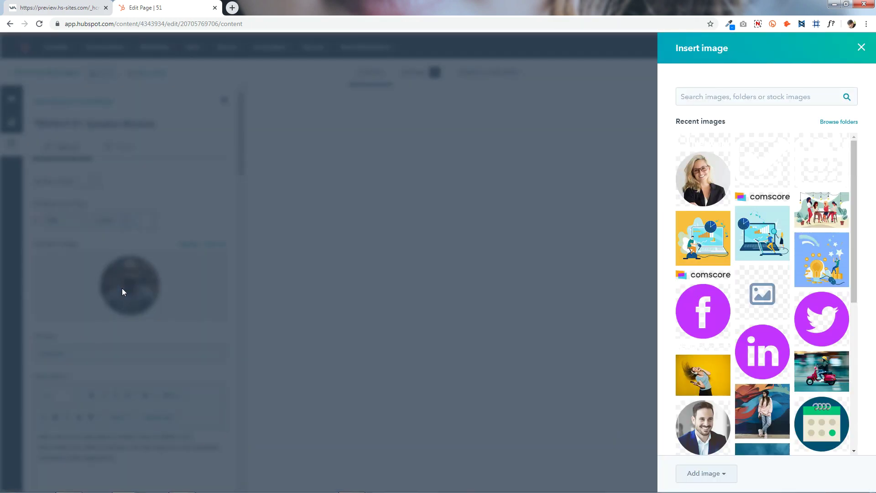
left_click(702, 171)
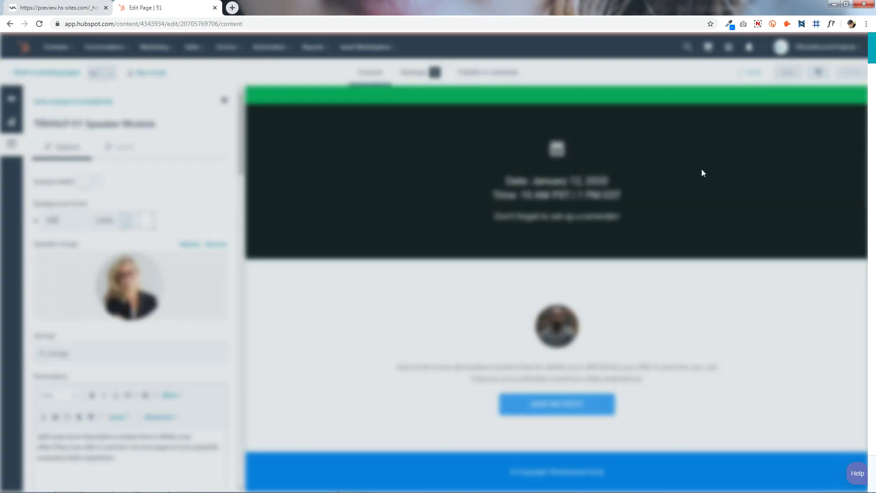
Review the Speaker Module's description, CTA text and CTA text colour
scroll(165, 307, "down", 4)
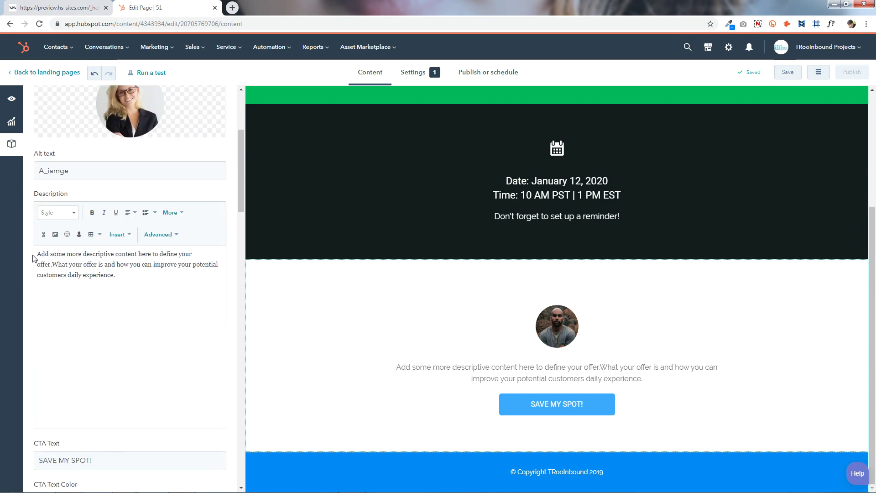
left_click_drag(39, 254, 213, 291)
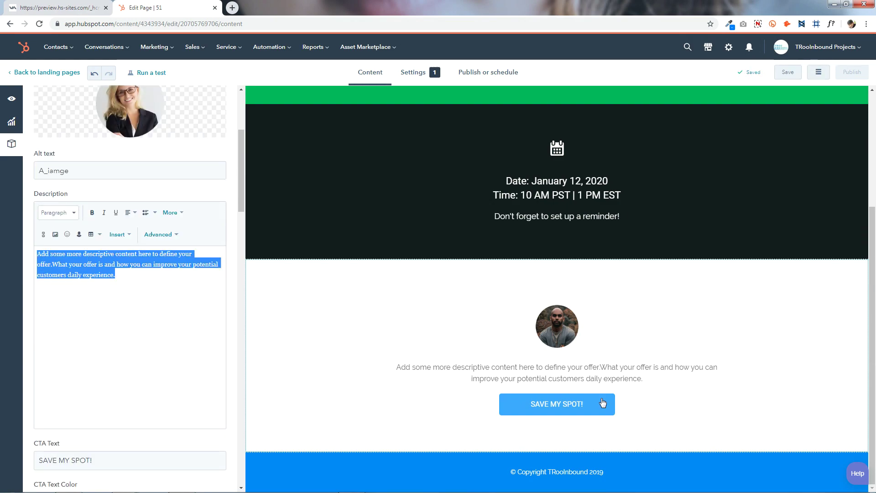
left_click(167, 348)
scroll(146, 287, "down", 6)
left_click(116, 184)
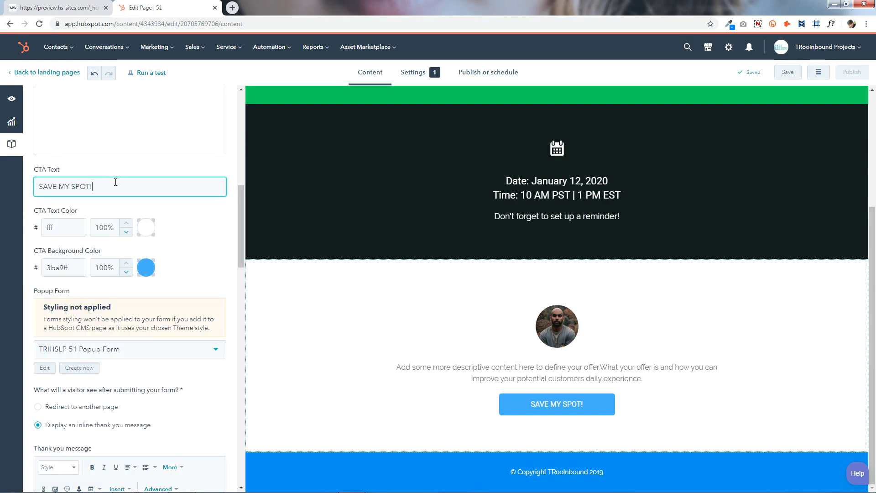
key("ctrl+a")
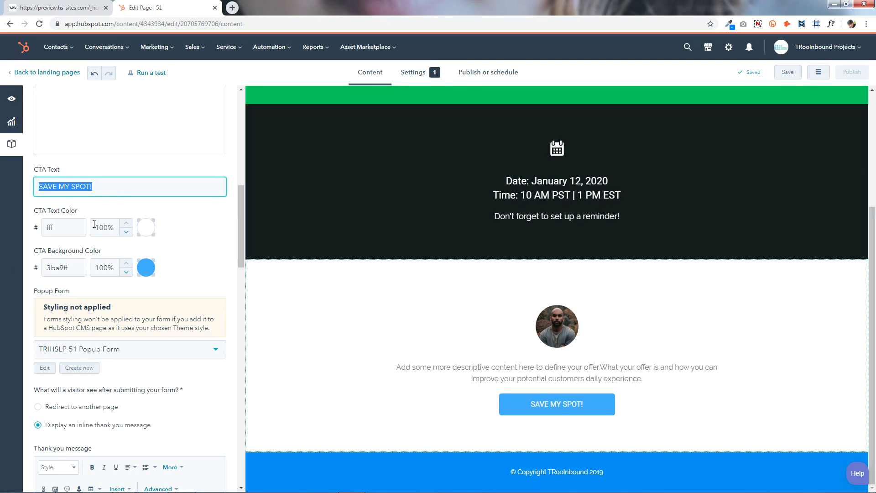
left_click(144, 228)
Set the Speaker Module's CTA background colour to 02b65a, copying the code from the LP - 51.txt notes
left_click(132, 256)
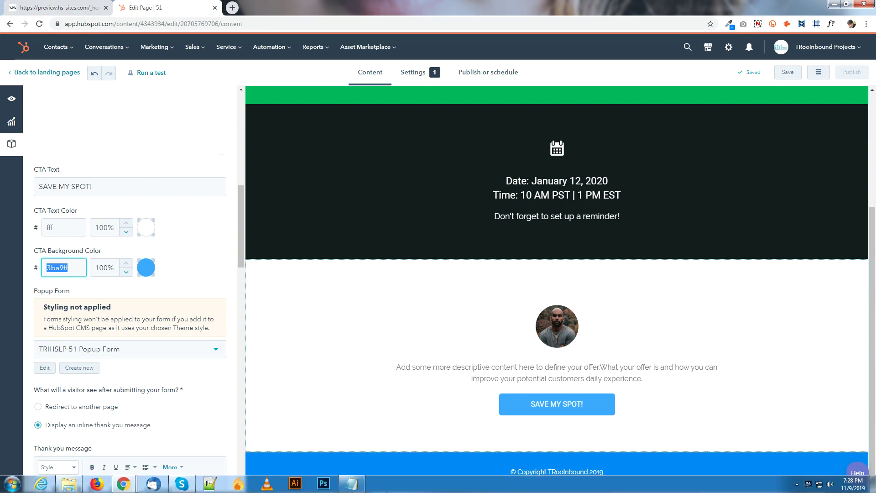
left_click(352, 484)
left_click_drag(630, 119, 667, 115)
right_click(662, 116)
left_click(684, 144)
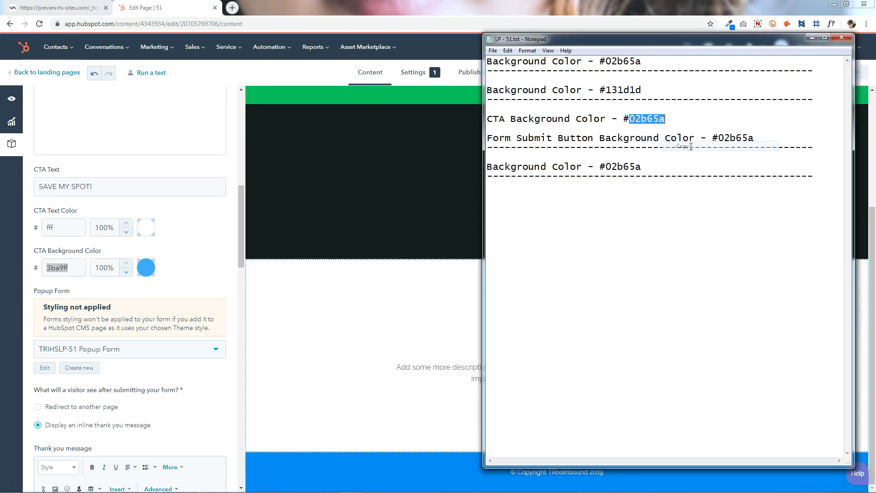
right_click(61, 269)
left_click(87, 298)
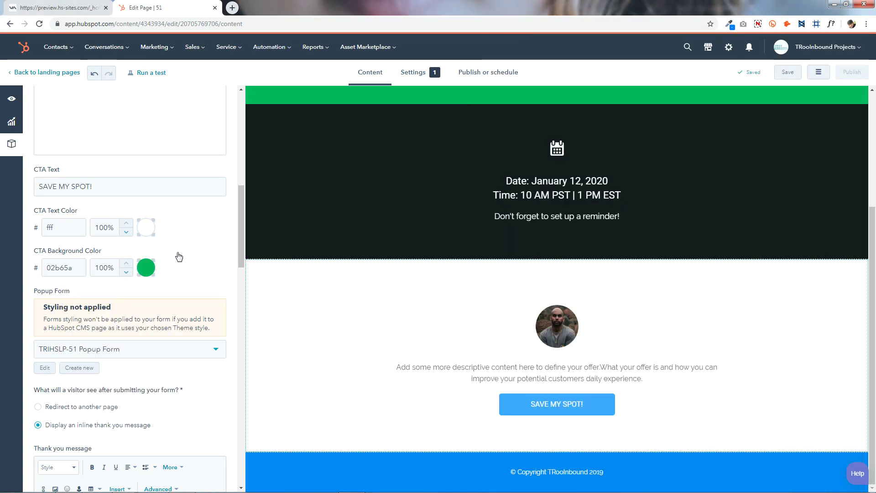
Examine the list of available popup forms and the options for what visitors see after submitting
left_click(131, 352)
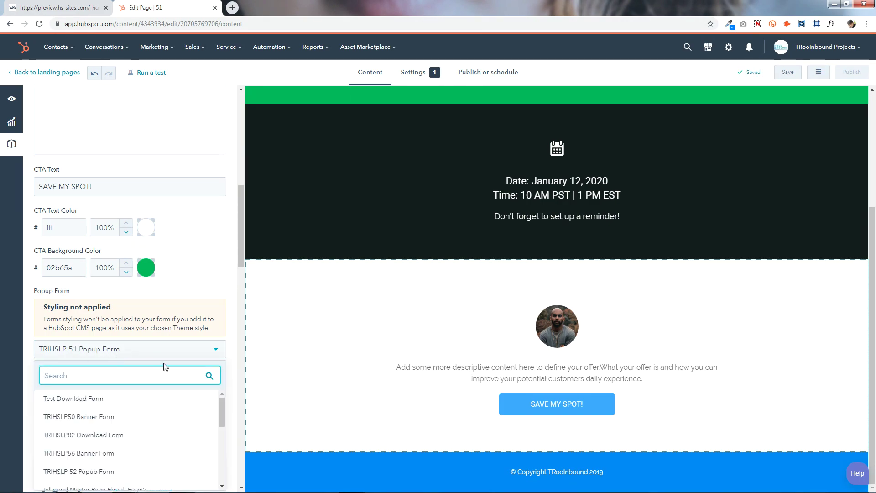
scroll(137, 451, "down", 1)
scroll(137, 446, "down", 2)
scroll(137, 446, "up", 3)
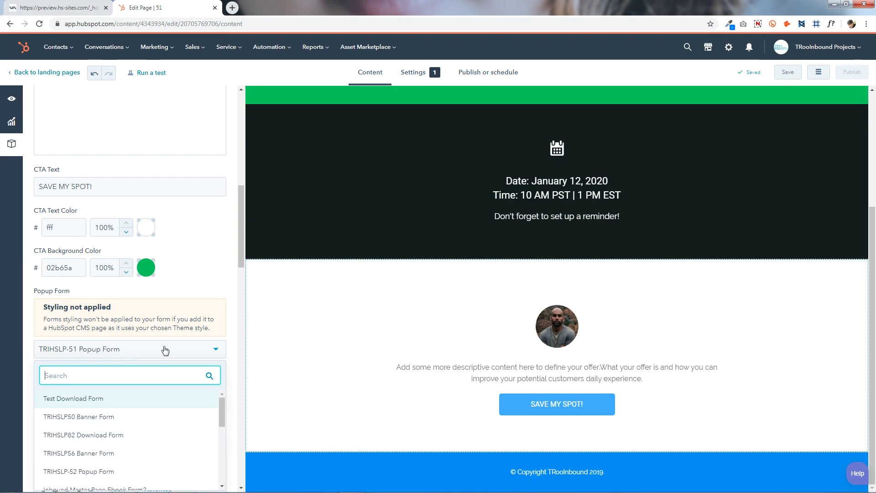
left_click(166, 351)
scroll(169, 348, "down", 6)
scroll(169, 348, "up", 4)
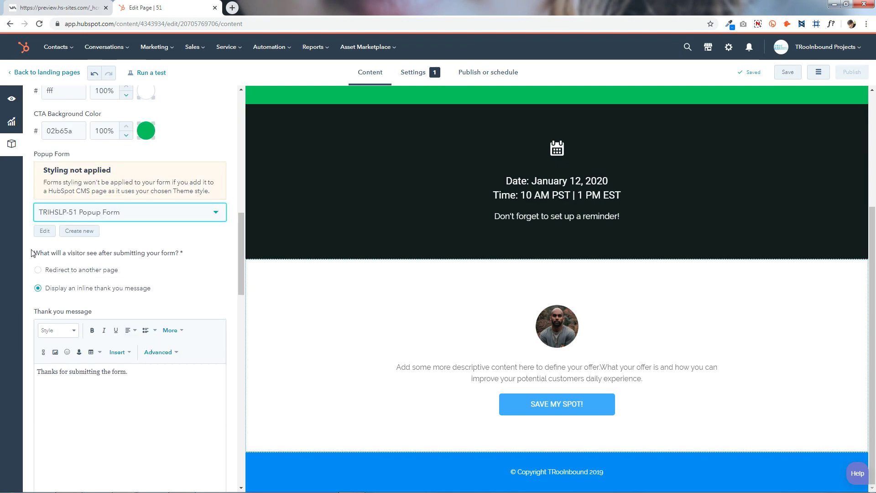
left_click(143, 213)
left_click(143, 213)
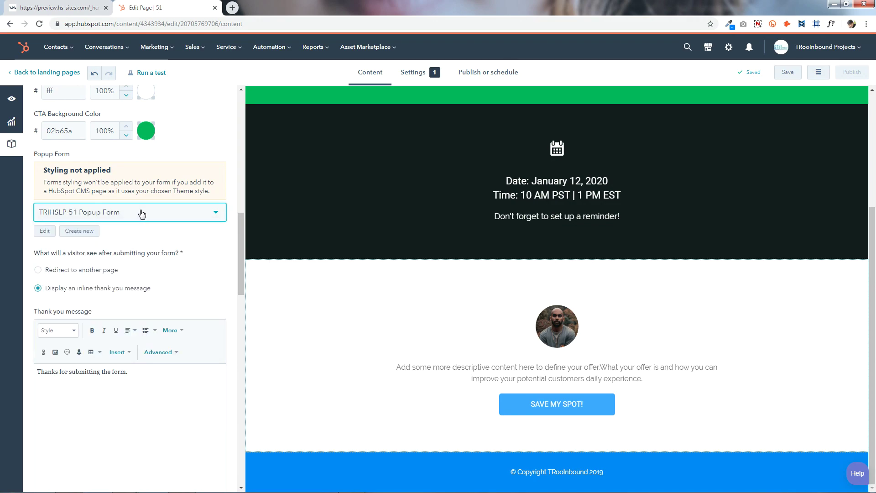
Preview the page in a new window and open the popup form from the SAVE MY SPOT! button
left_click(12, 99)
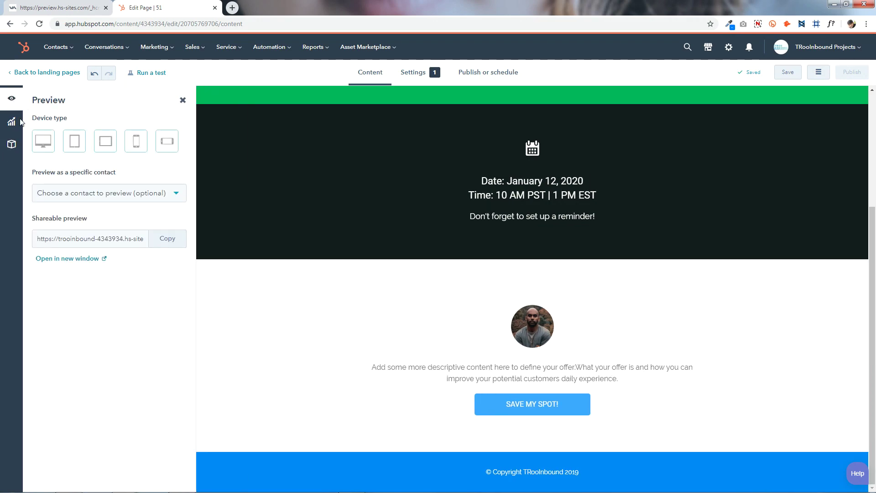
left_click(90, 260)
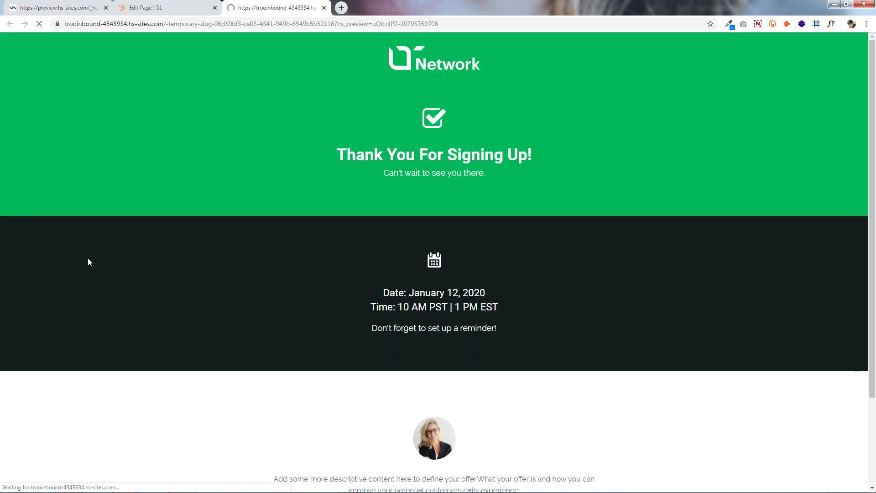
scroll(875, 352, "down", 3)
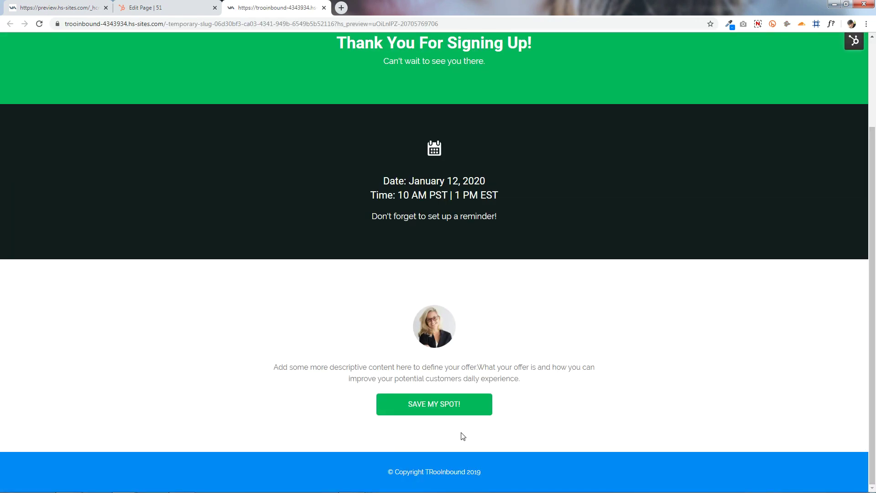
left_click(435, 411)
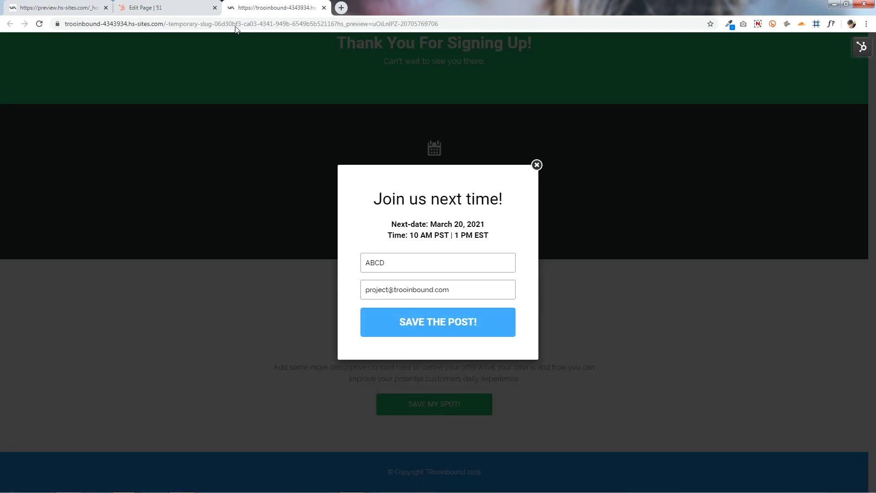
Back in the page editor, review the Speaker Module's popup form choices and form text and colour settings, and save the module
left_click(161, 5)
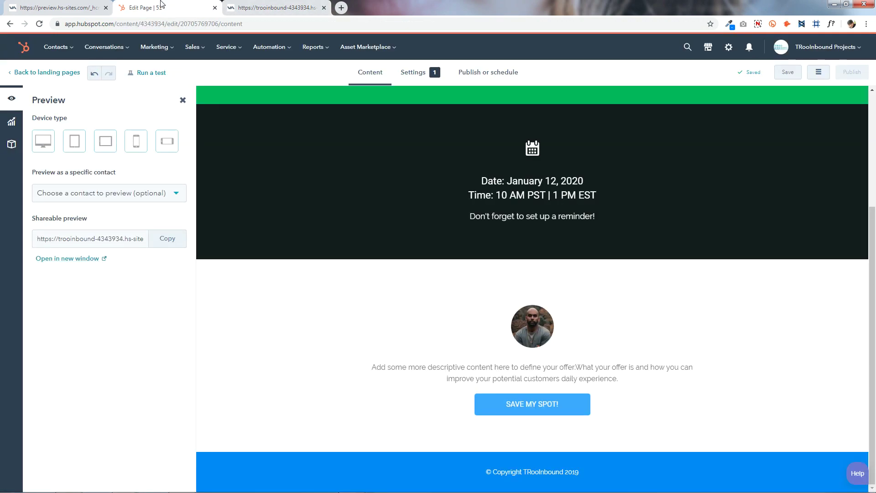
left_click(554, 344)
scroll(142, 312, "down", 10)
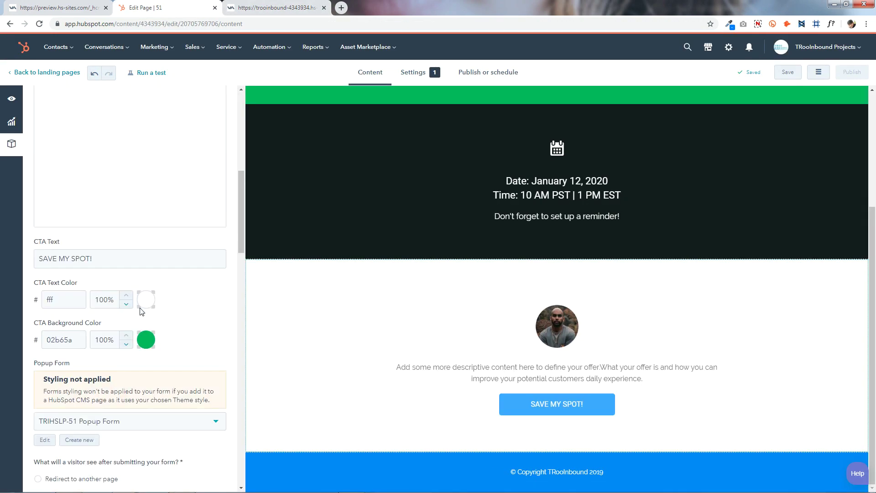
scroll(141, 311, "down", 4)
scroll(141, 311, "up", 3)
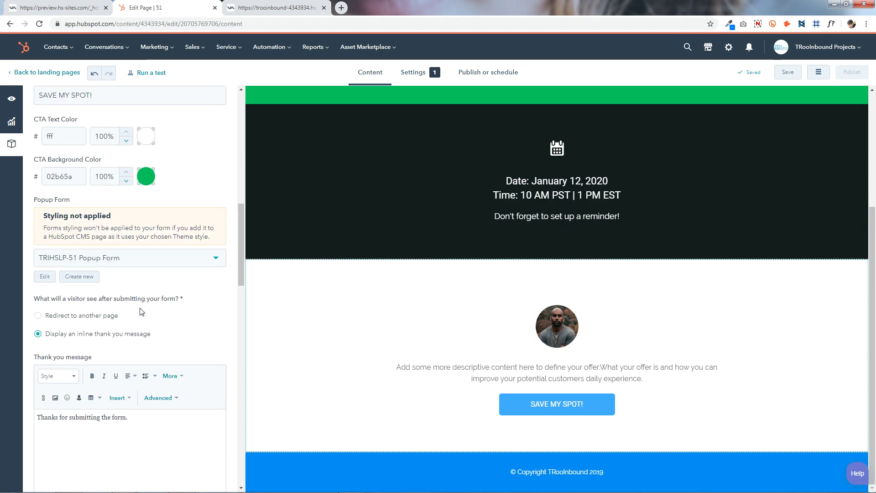
left_click(127, 259)
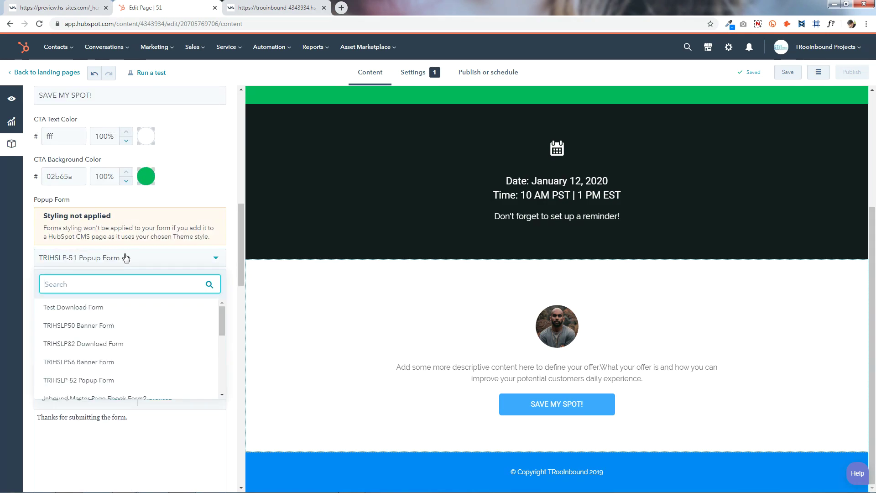
left_click(121, 325)
scroll(124, 344, "down", 2)
scroll(124, 344, "down", 15)
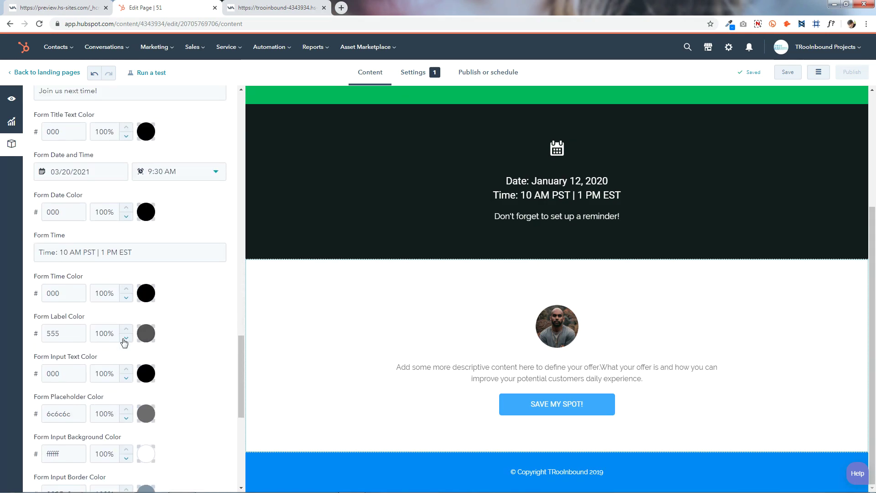
left_click(172, 455)
left_click(118, 452)
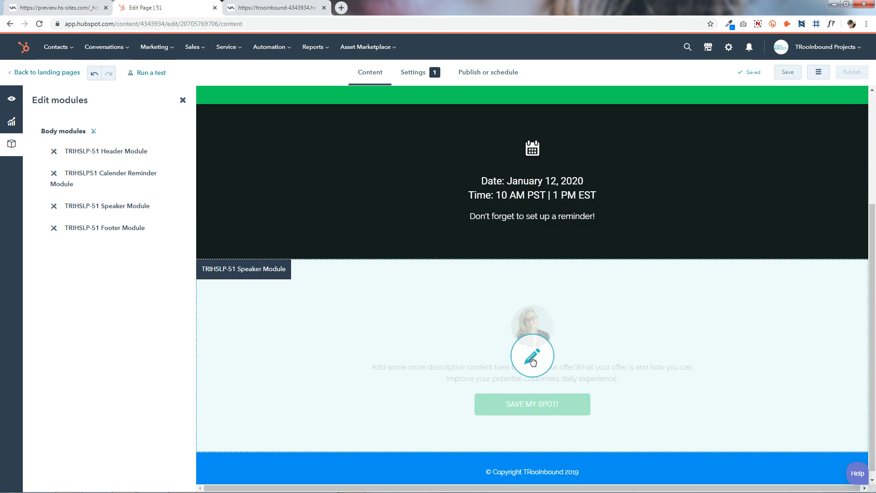
Open the Speaker Module for editing and look over its popup form, thank you message and popup colour settings
left_click(533, 360)
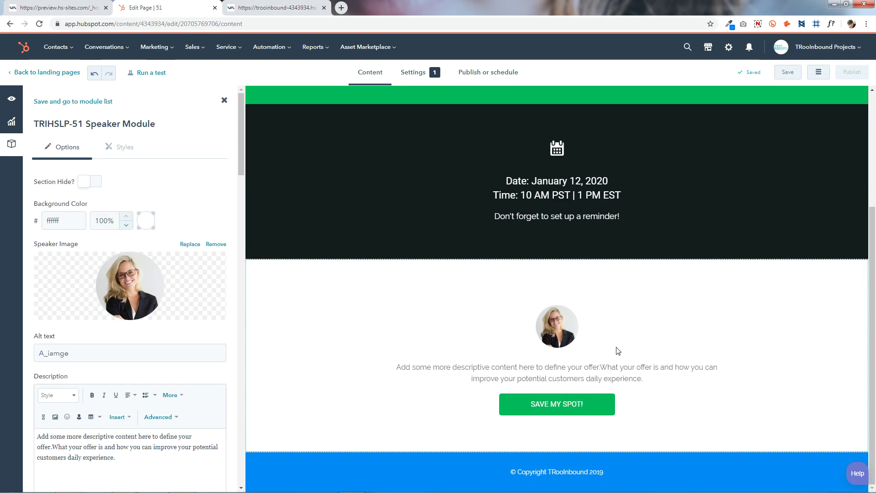
scroll(157, 278, "down", 15)
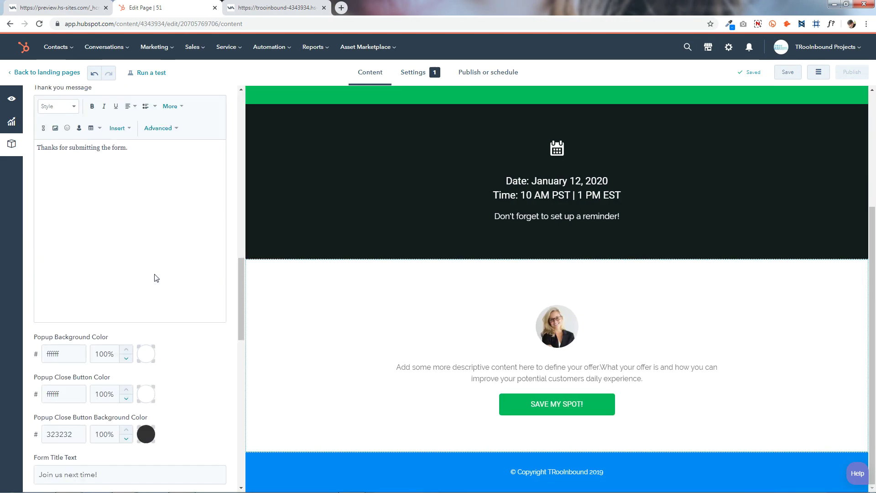
scroll(156, 276, "up", 12)
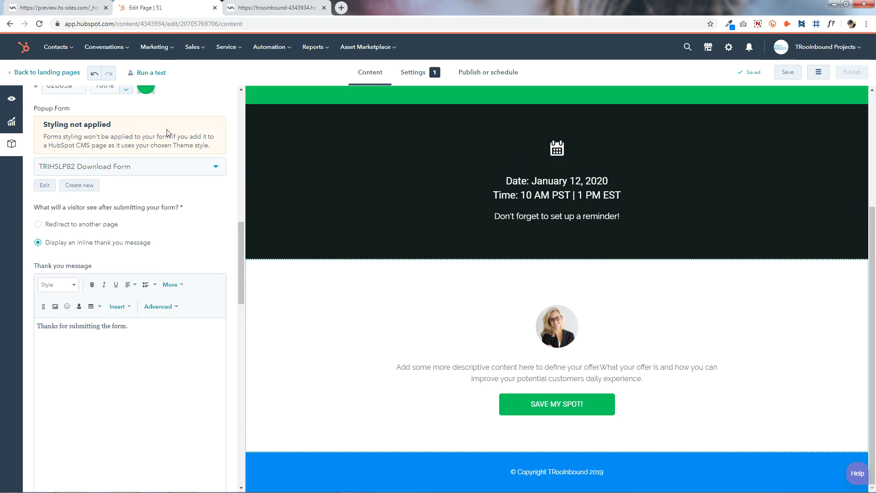
Reload the page preview, open the popup form from SAVE MY SPOT! and look through its fields
left_click(284, 4)
left_click(40, 24)
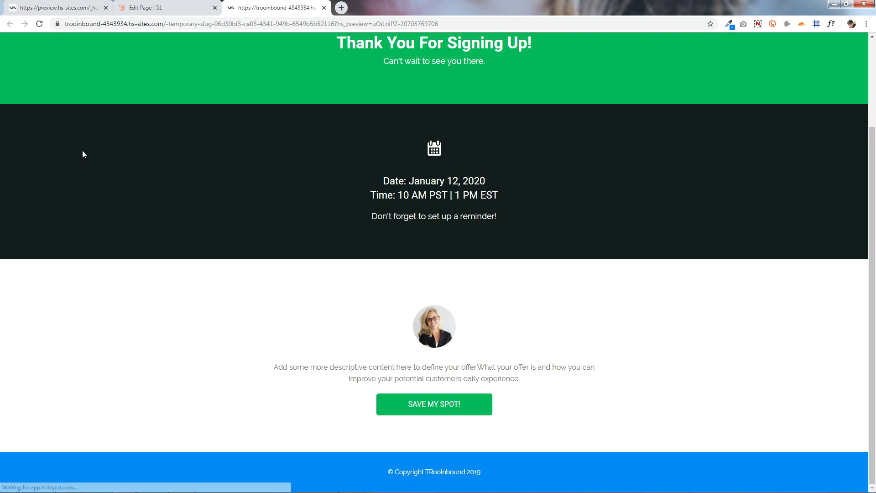
left_click(441, 409)
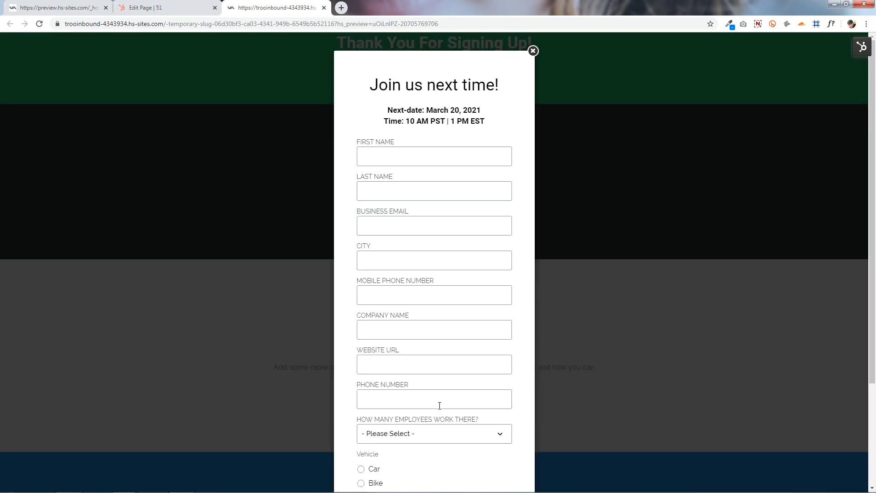
scroll(428, 252, "down", 2)
scroll(427, 251, "up", 2)
Return to the page editor and examine the inline thank you message in the Speaker Module
left_click(169, 9)
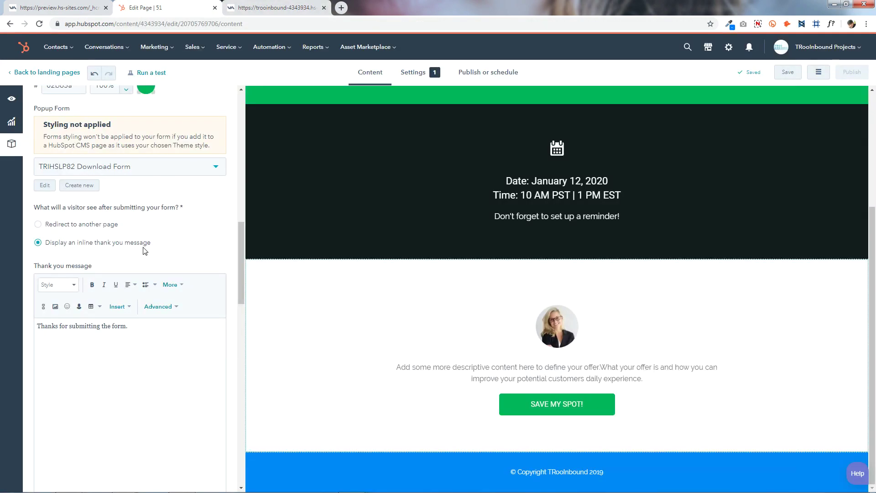
scroll(137, 248, "down", 1)
triple_click(92, 283)
left_click(140, 296)
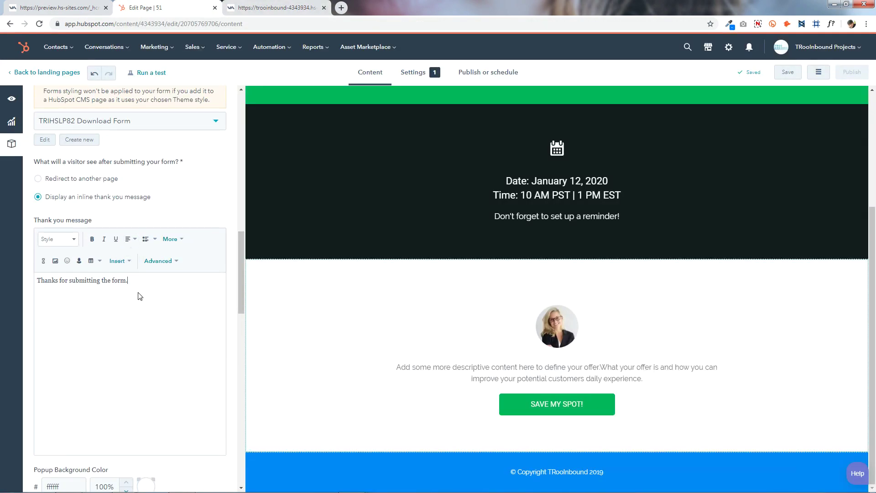
Try the redirect to another page option, browse the available redirect links, and switch back to displaying an inline thank you message
left_click(38, 178)
left_click(170, 237)
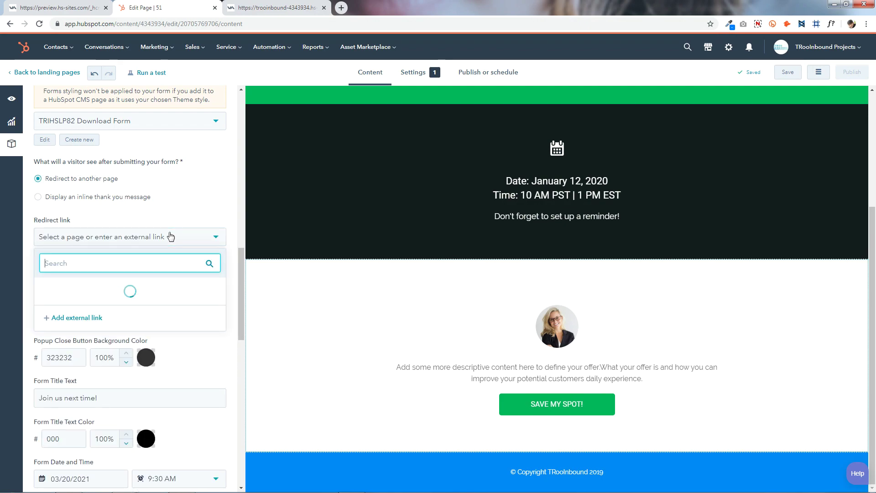
scroll(155, 299, "down", 6)
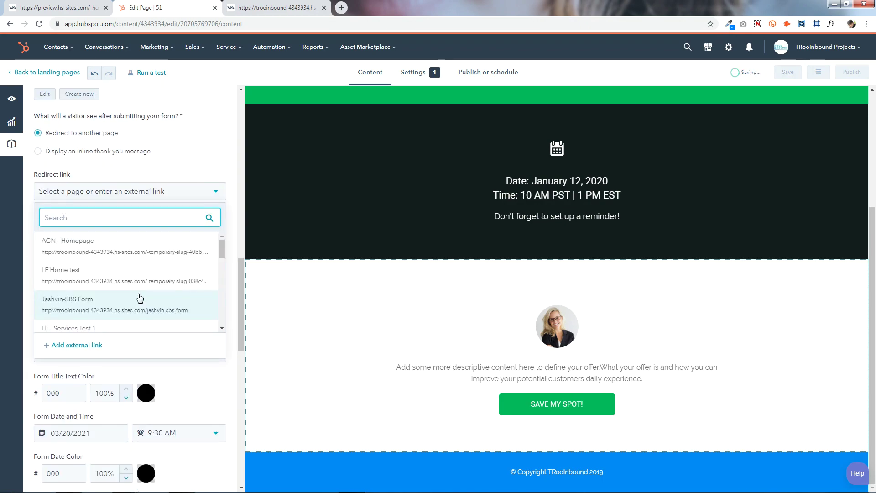
scroll(140, 298, "up", 8)
left_click(205, 194)
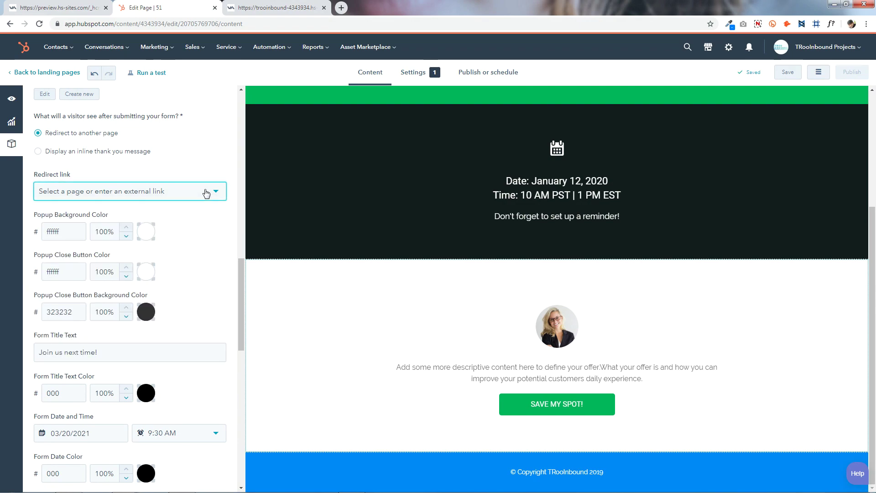
left_click(38, 152)
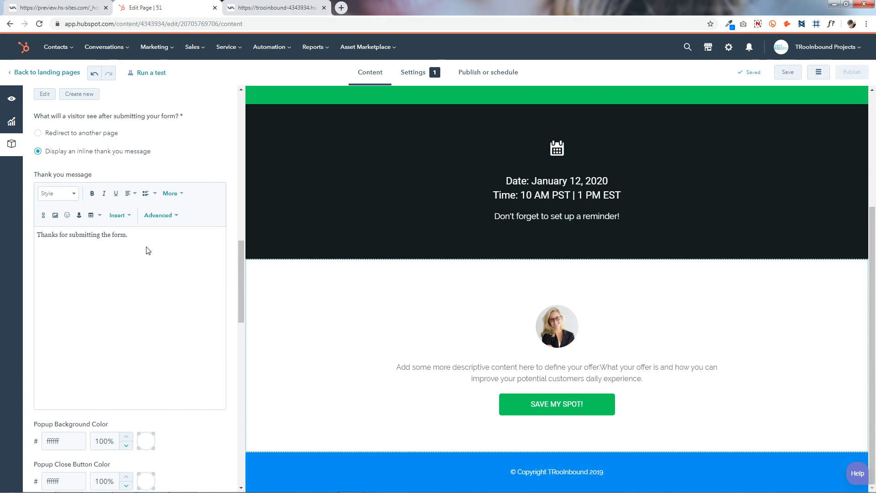
Search the popup forms for 51 and choose TRIHSLP-51 Popup Form for the Speaker Module
scroll(143, 260, "up", 2)
left_click(122, 167)
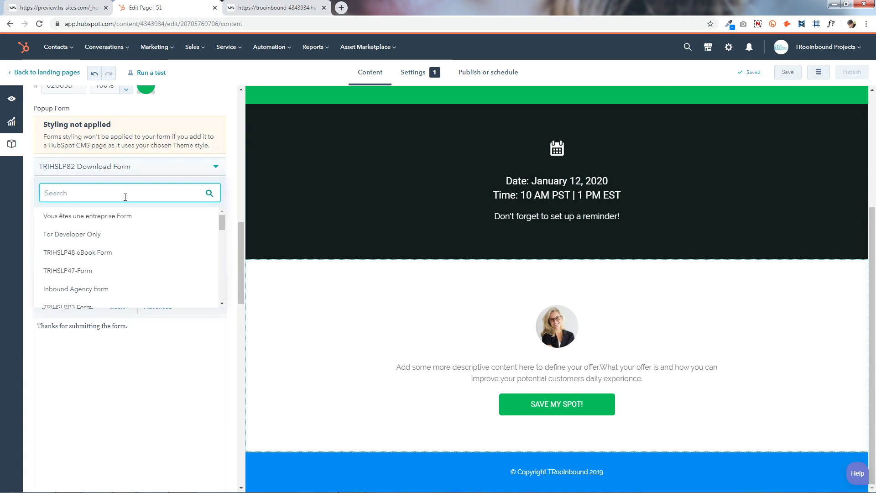
type("51")
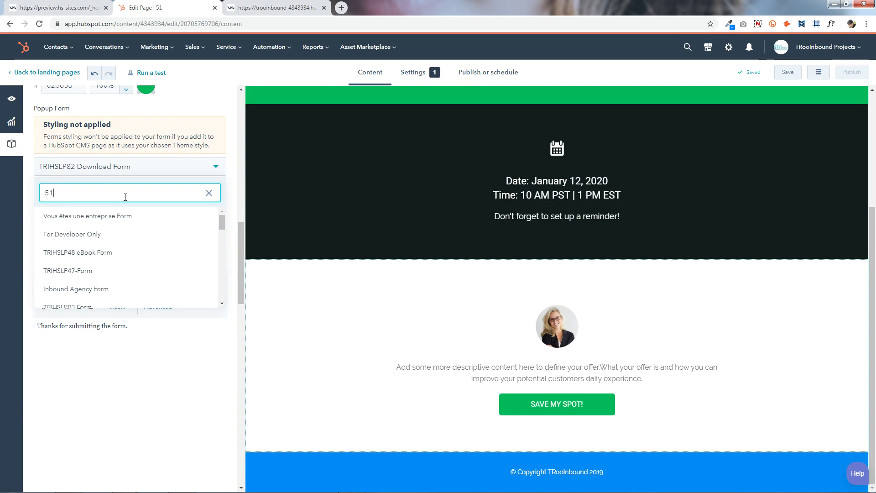
left_click(126, 211)
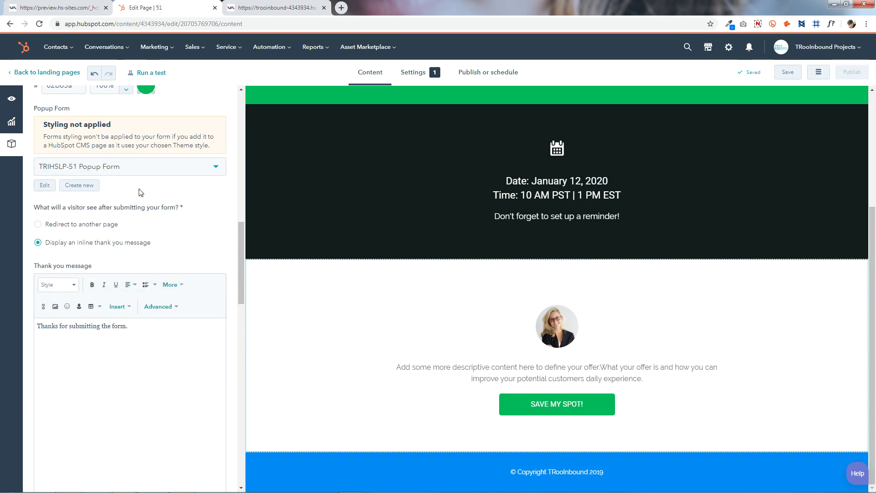
Check the thank you message and remaining form style settings, and save the Speaker Module
scroll(155, 219, "down", 3)
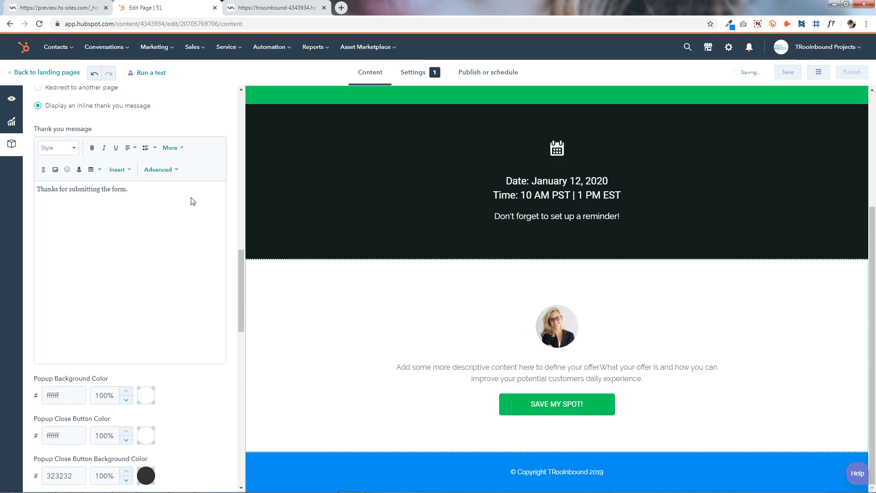
triple_click(144, 194)
left_click(153, 217)
scroll(167, 269, "down", 15)
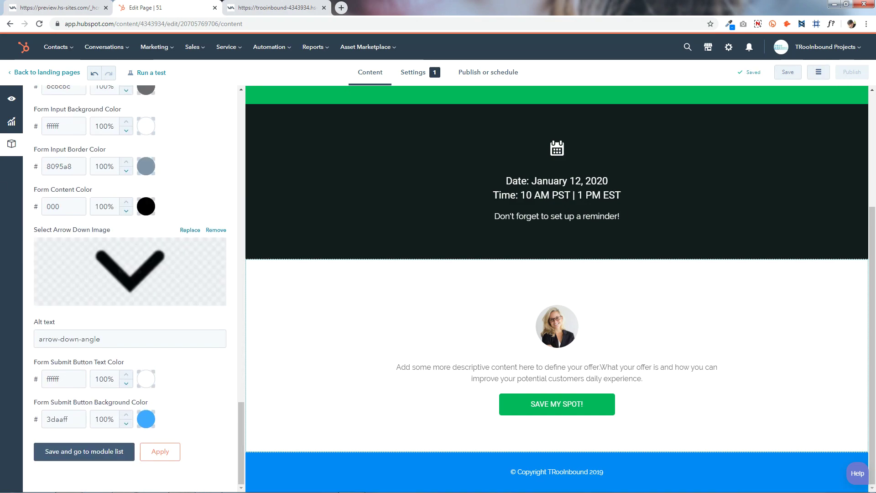
left_click(112, 451)
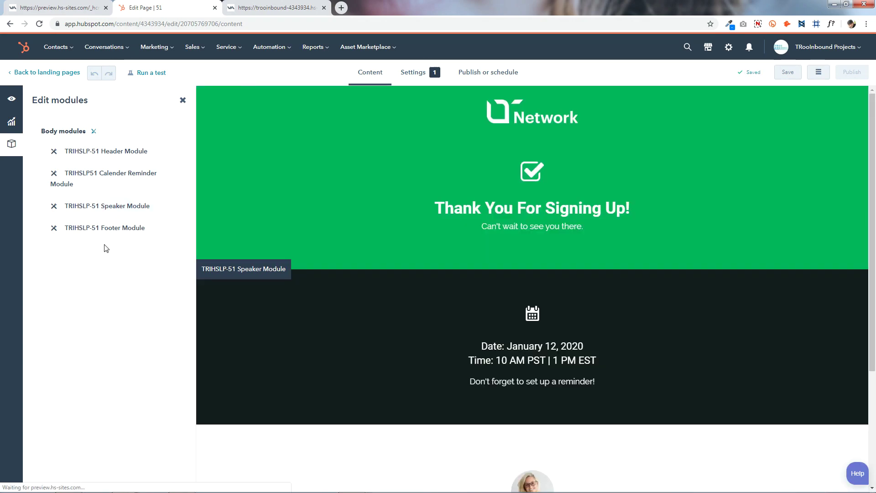
Reload the page preview and open the updated popup form from the SAVE MY SPOT! button
left_click(243, 5)
left_click(39, 24)
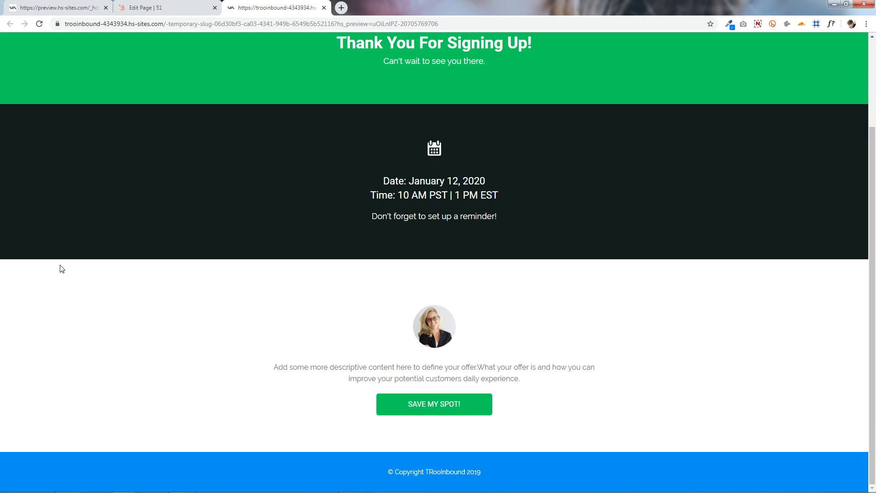
left_click(437, 407)
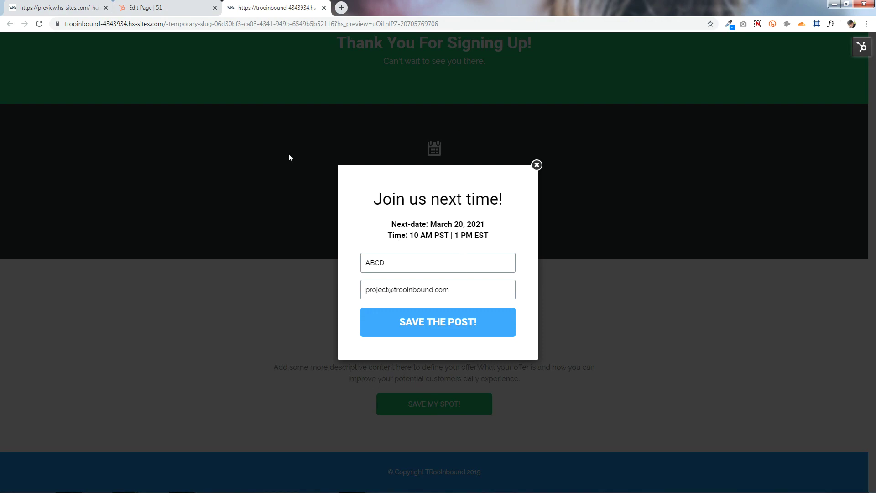
Reopen the Speaker Module in the page editor and view its popup form and after-submission settings
left_click(145, 7)
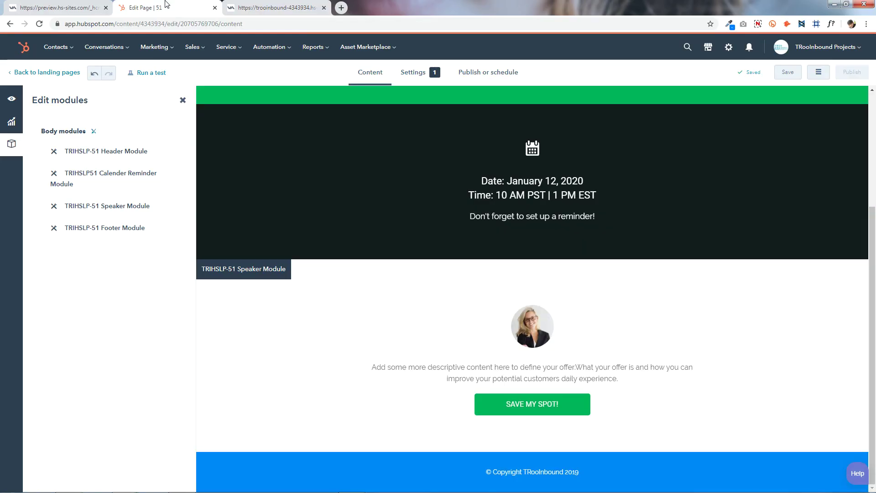
left_click(533, 359)
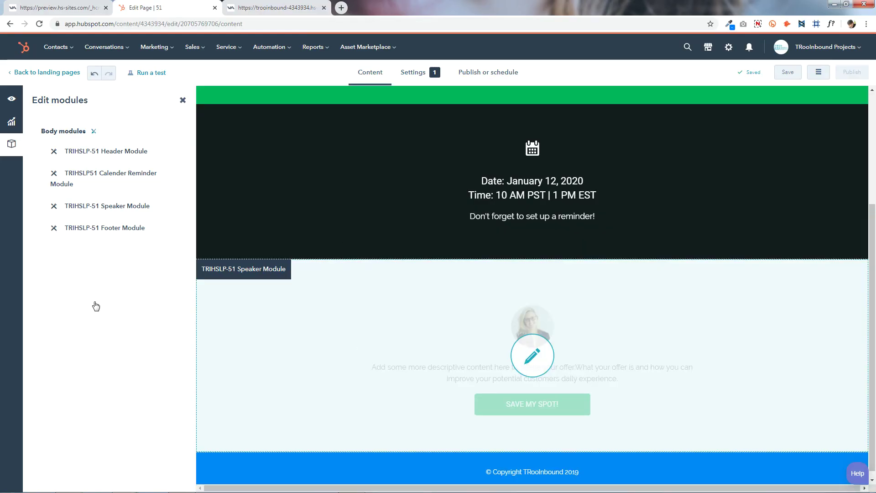
scroll(119, 296, "down", 9)
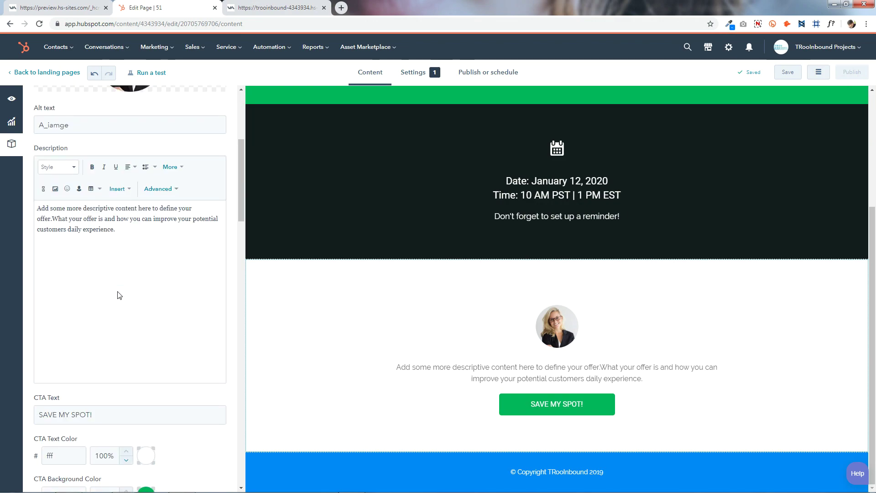
scroll(119, 296, "down", 3)
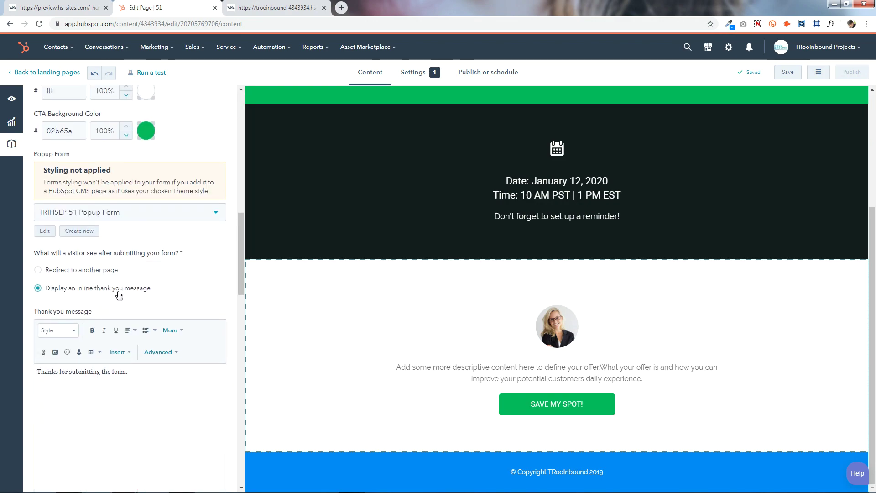
Submit the popup form in the preview and compare the thank you message shown with the text set in the editor
left_click(275, 8)
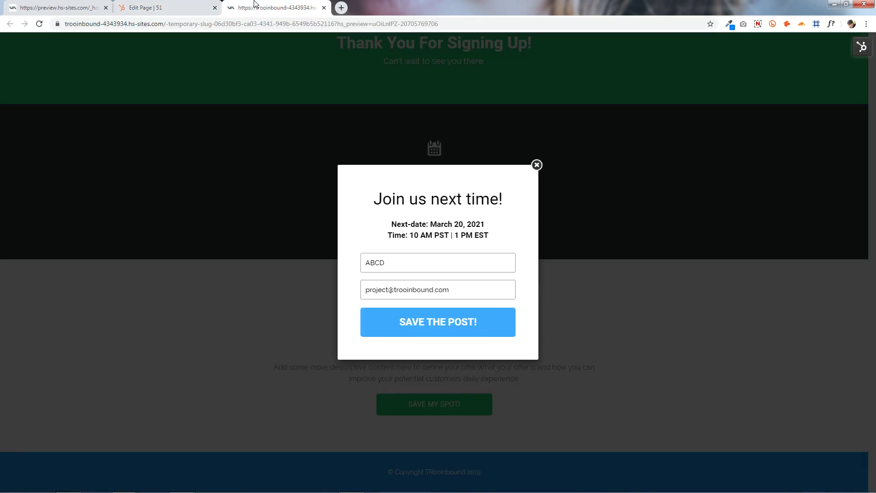
left_click(454, 332)
left_click_drag(508, 298, 338, 291)
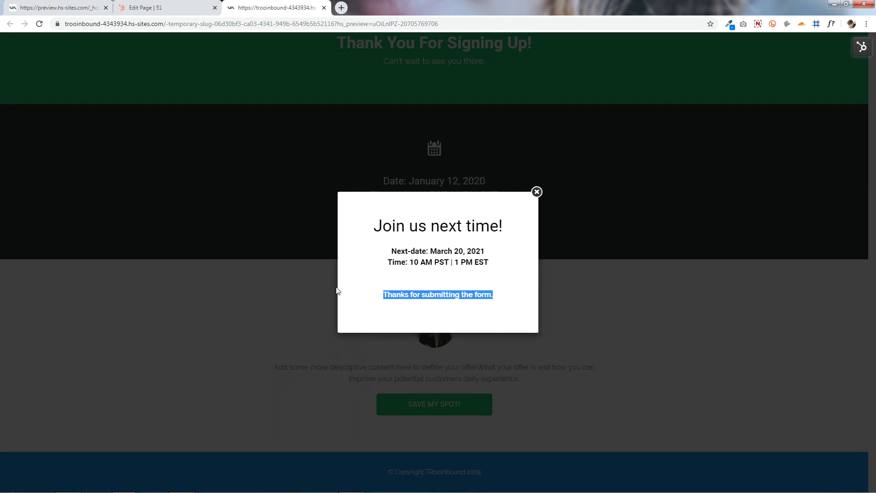
left_click(179, 8)
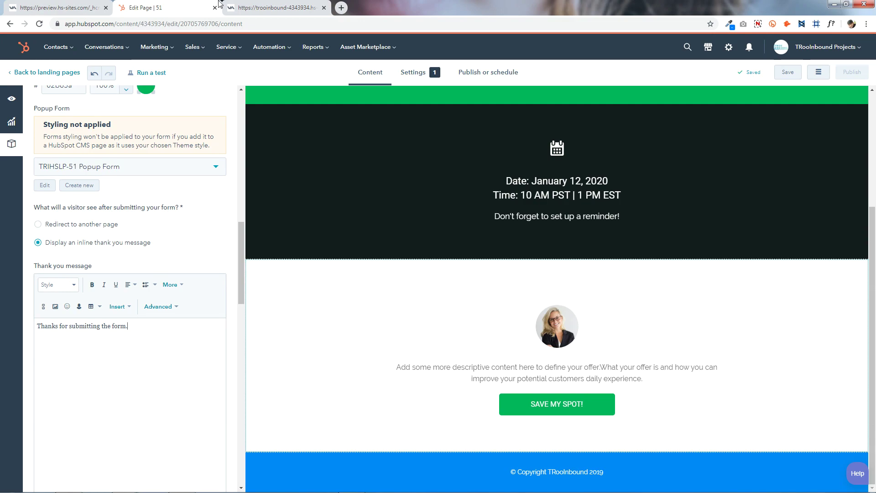
left_click(274, 8)
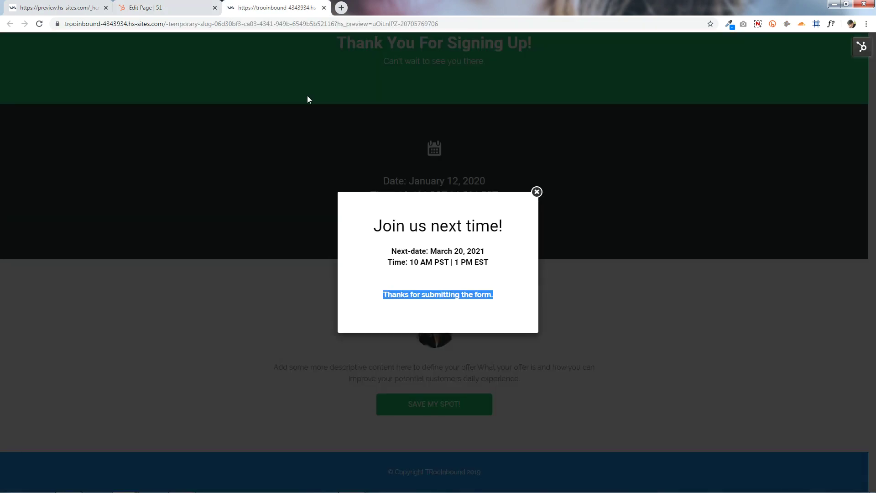
Reload the preview, look over the popup colour and form title settings in the editor, and reopen the popup form in the preview
left_click(39, 26)
left_click(167, 5)
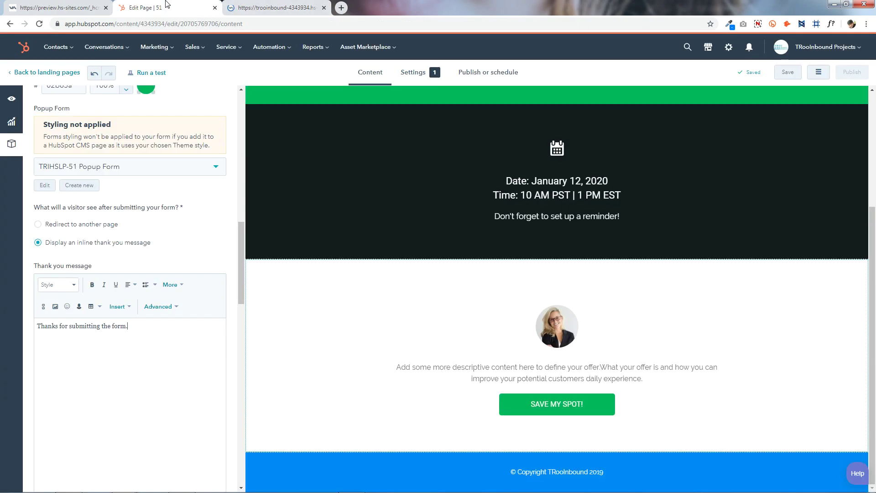
scroll(172, 292, "down", 8)
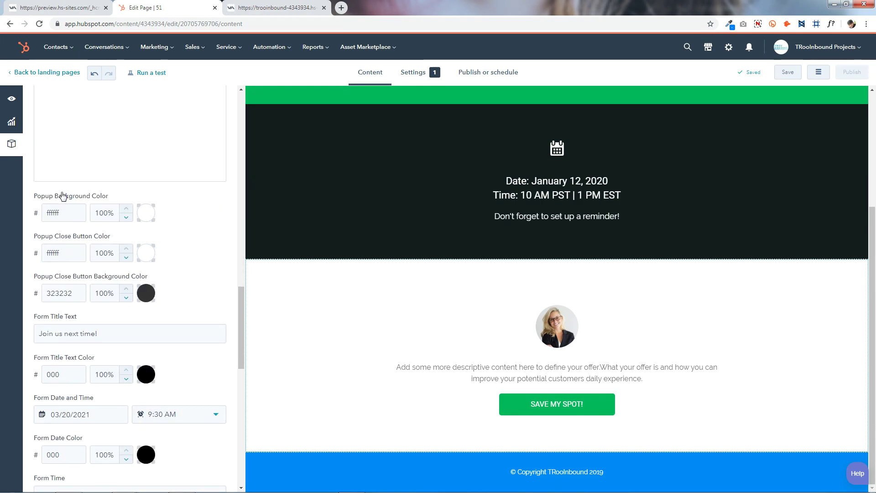
left_click(265, 6)
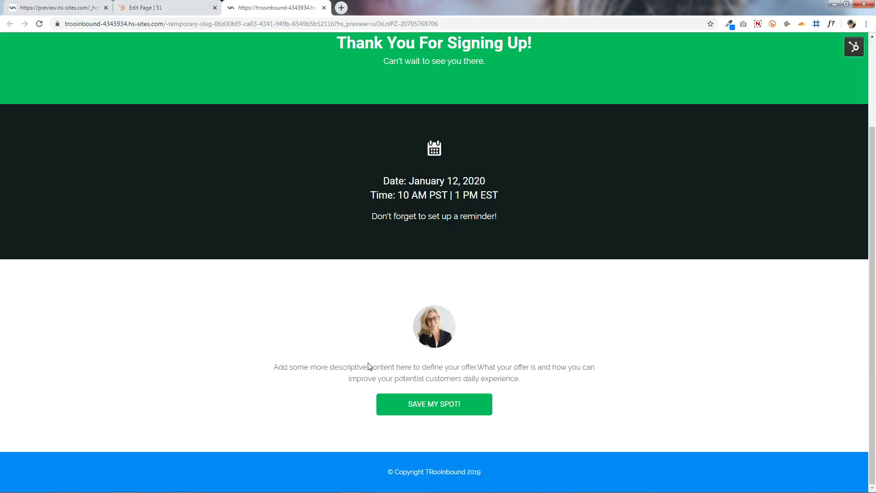
left_click(437, 417)
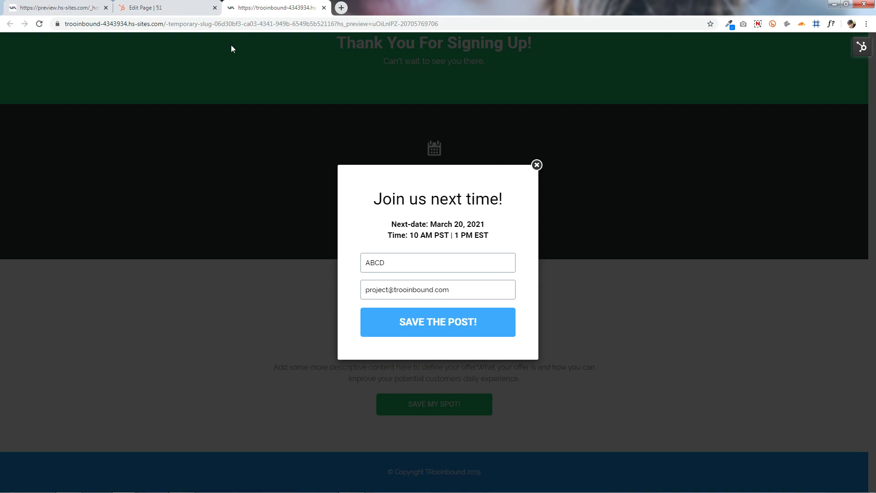
Examine the Popup Background Color setting in the editor and compare it with the popup form in the preview
left_click(162, 4)
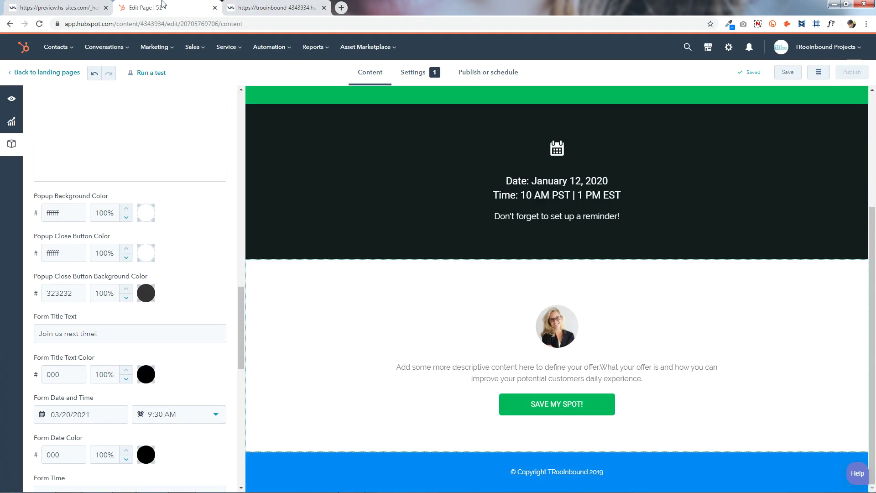
left_click(147, 211)
left_click(145, 213)
left_click(275, 7)
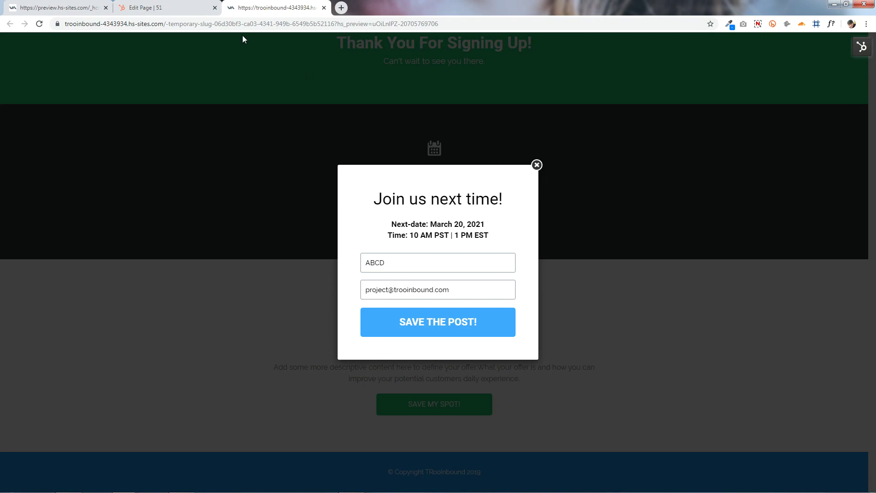
Examine the Popup Close Button Background Color setting in the editor and compare it with the previewed popup's close button
left_click(162, 7)
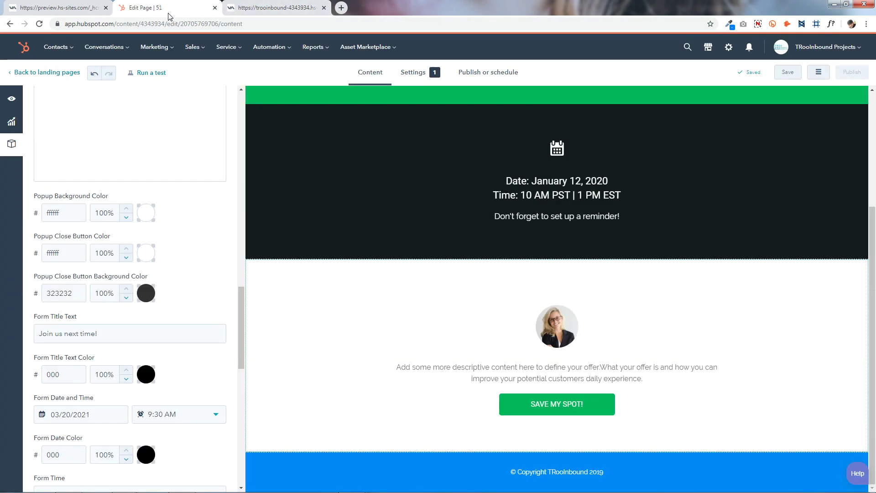
left_click(146, 294)
left_click(146, 293)
left_click(268, 5)
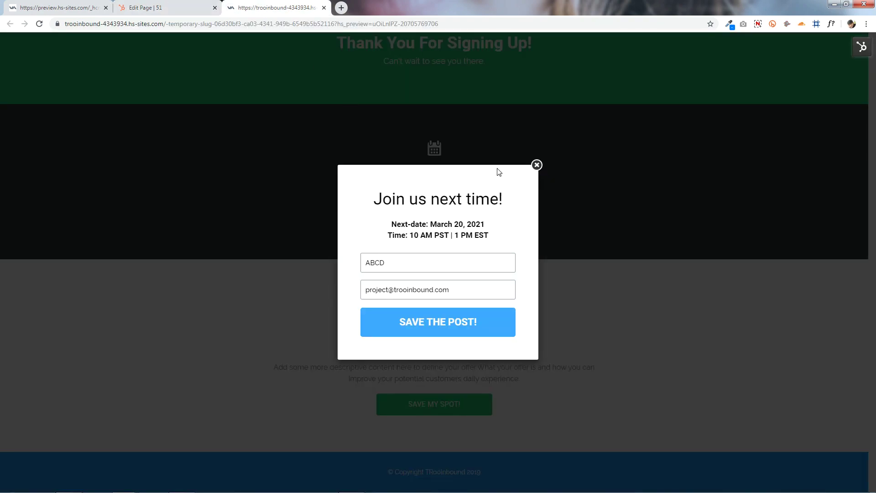
Examine the Form Title Text setting in the editor and compare it with the title in the previewed popup
left_click(151, 6)
scroll(145, 298, "down", 3)
left_click_drag(96, 198, 3, 197)
left_click(259, 6)
left_click(151, 6)
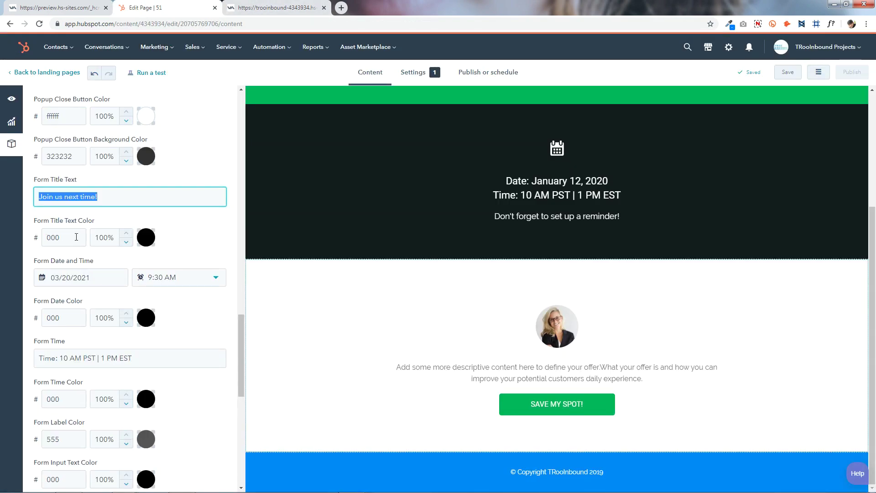
Examine the Form Title Text Color and Form Date and Time settings and compare them with the previewed popup
left_click(146, 240)
left_click(150, 244)
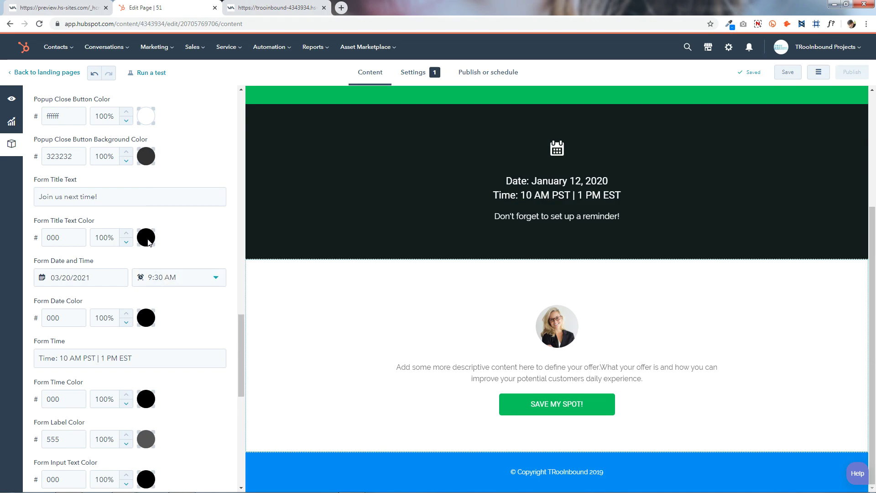
scroll(149, 243, "down", 1)
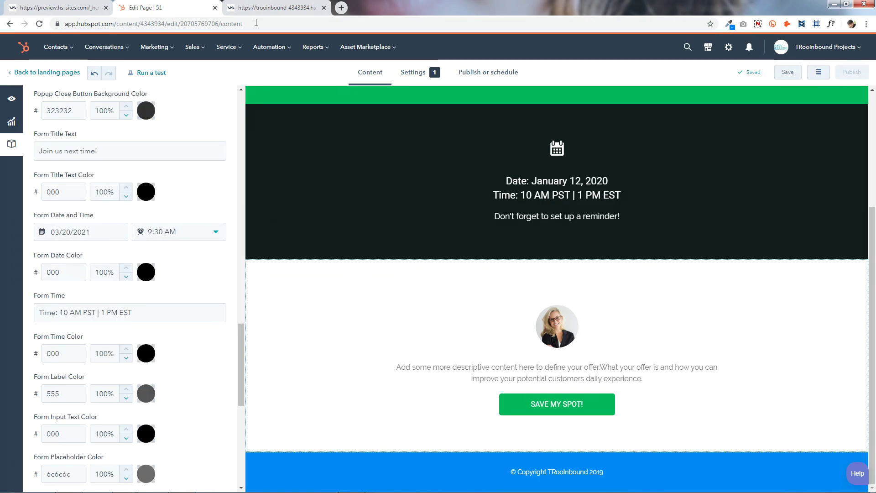
left_click(287, 6)
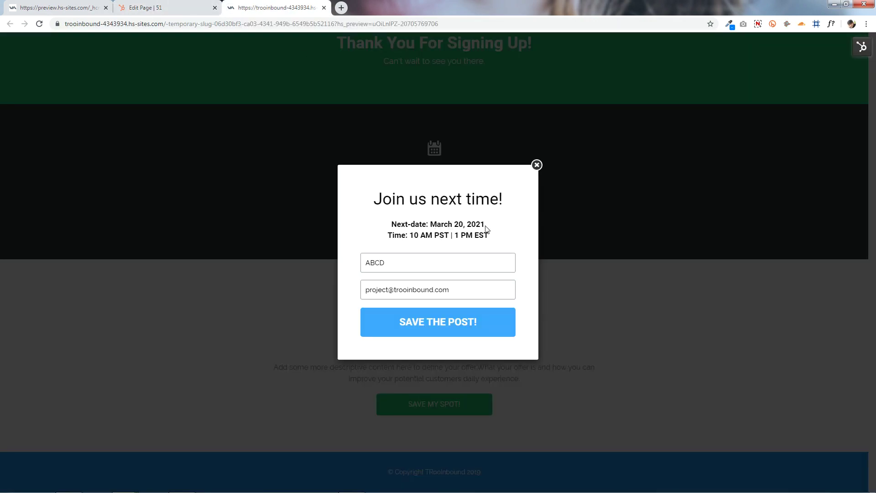
left_click(153, 7)
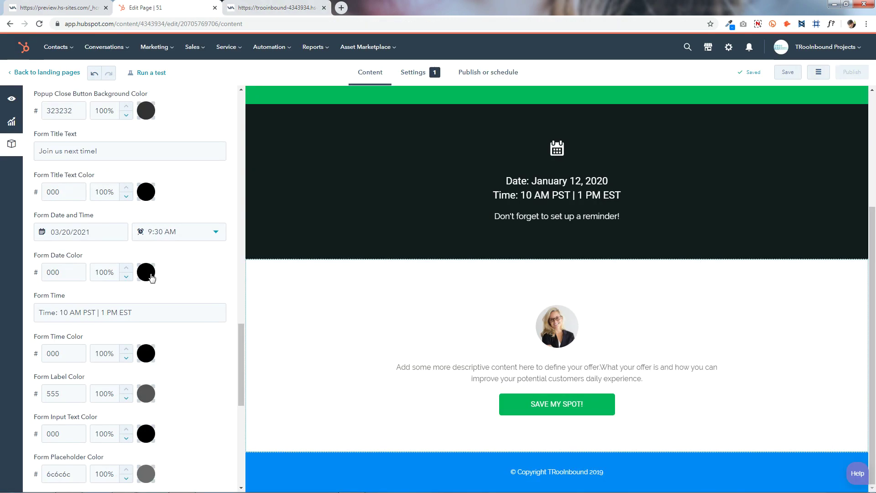
Set the popup form's date to 02/10/2022
left_click(102, 231)
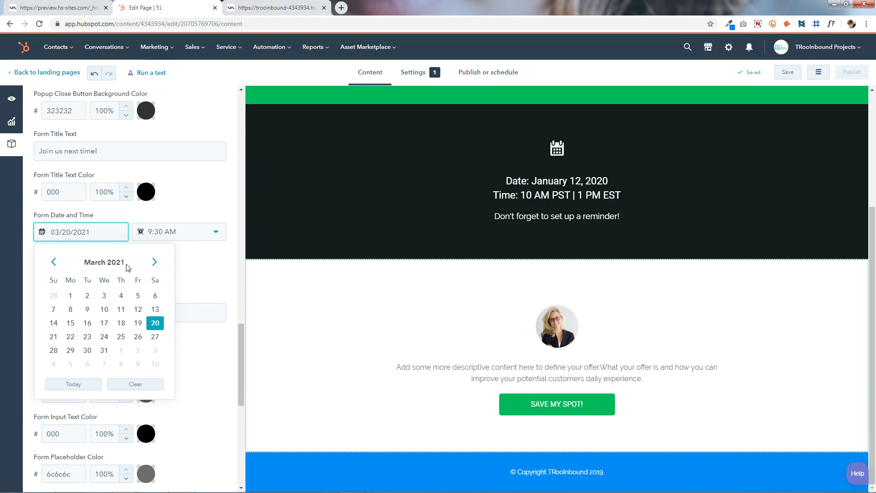
left_click(155, 262)
left_click(155, 263)
left_click(155, 263)
left_click(156, 263)
left_click(155, 263)
left_click(156, 263)
left_click(155, 263)
left_click(155, 263)
left_click(156, 263)
left_click(155, 263)
left_click(155, 263)
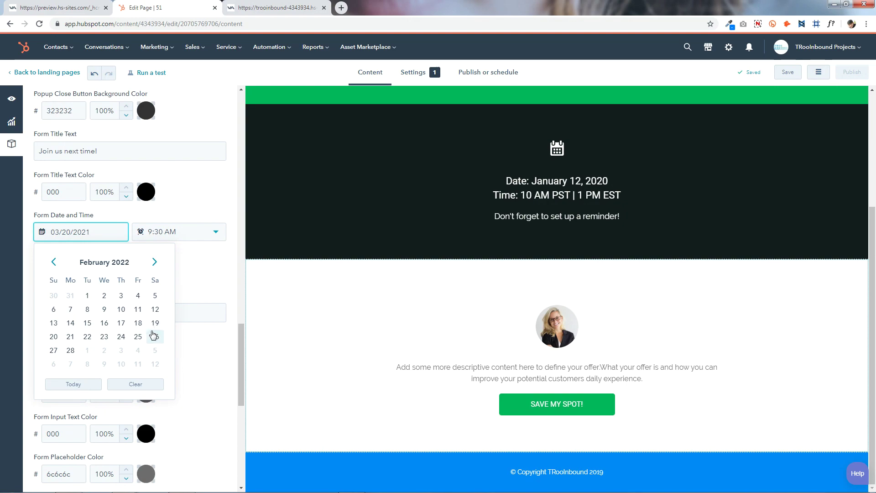
left_click(120, 310)
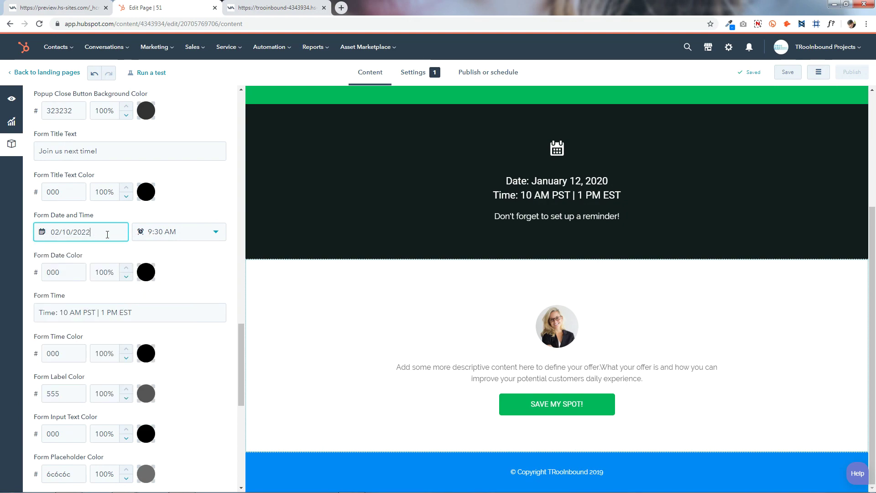
Set the popup form's time to 8:30 AM and save the speaker module, returning to the module list
left_click(292, 6)
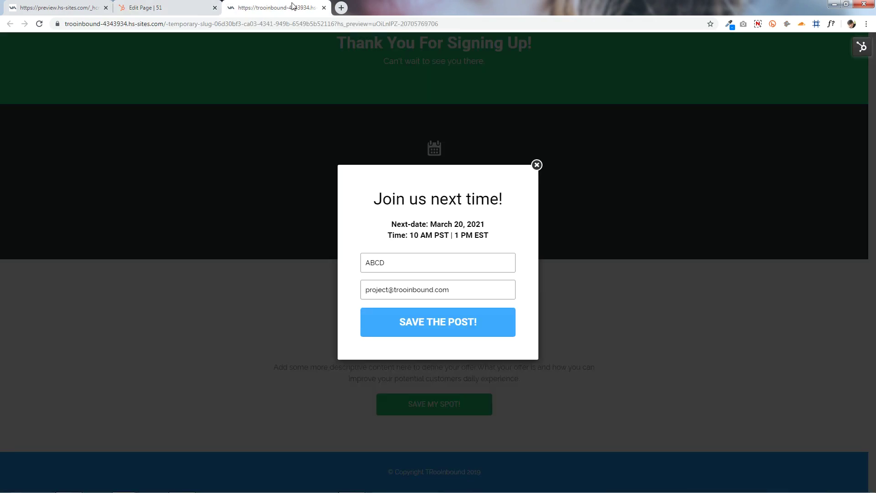
left_click(172, 7)
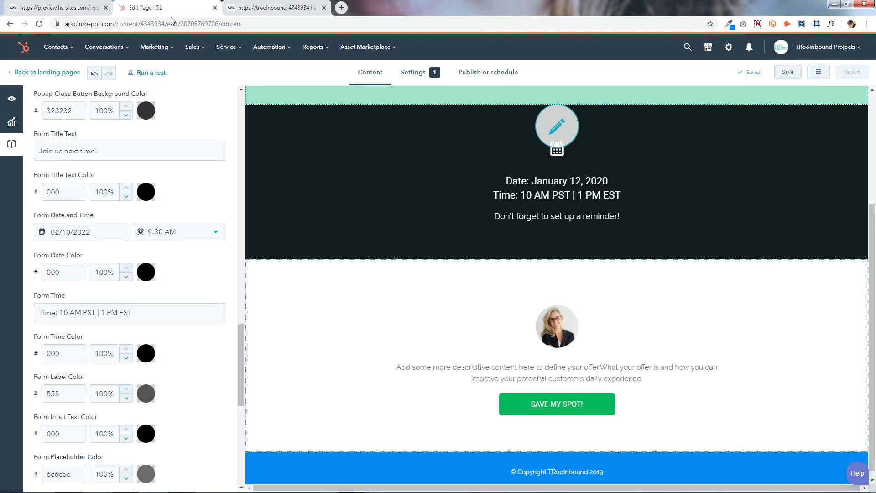
left_click(185, 240)
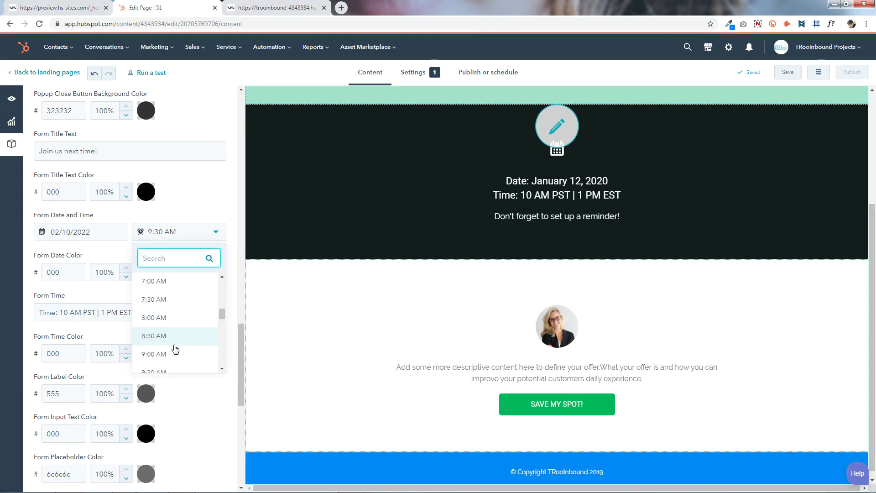
left_click(161, 336)
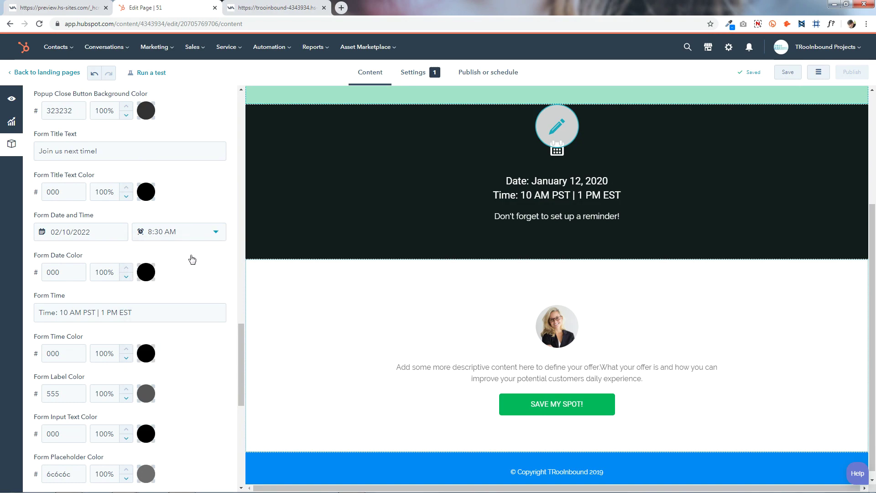
scroll(191, 259, "down", 8)
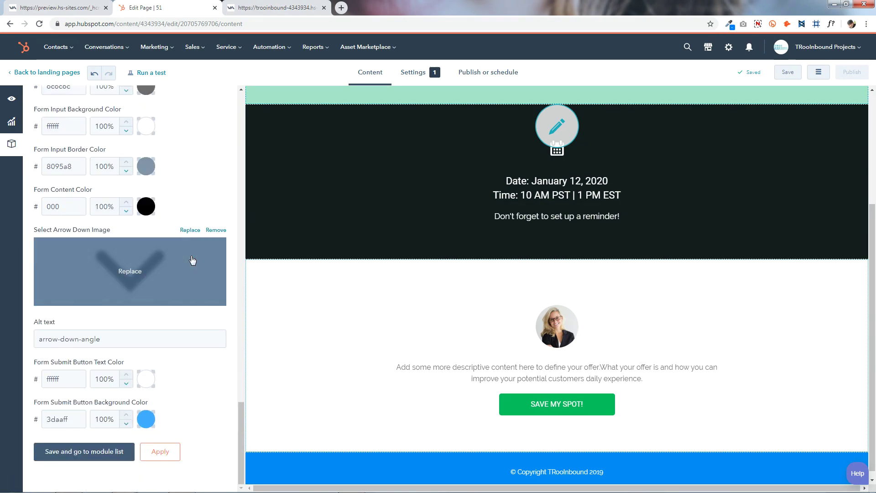
left_click(115, 452)
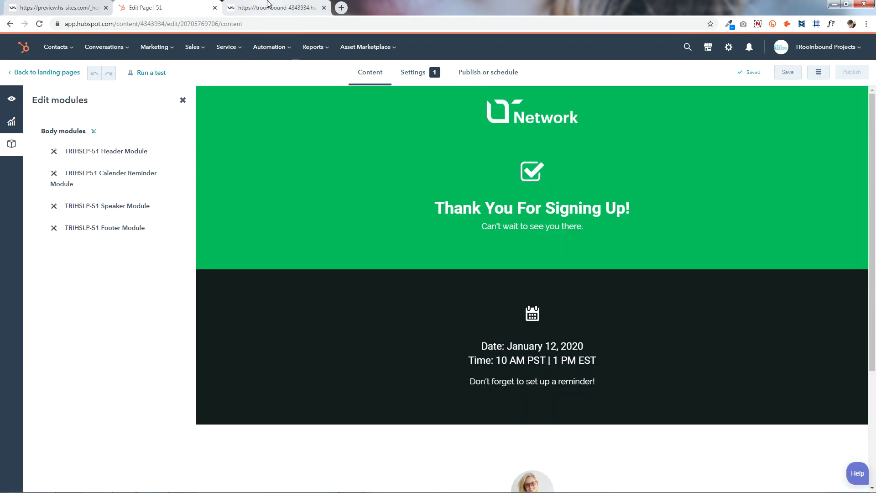
Reload the page preview and reopen the popup form to check its date and time
key("ctrl+Tab")
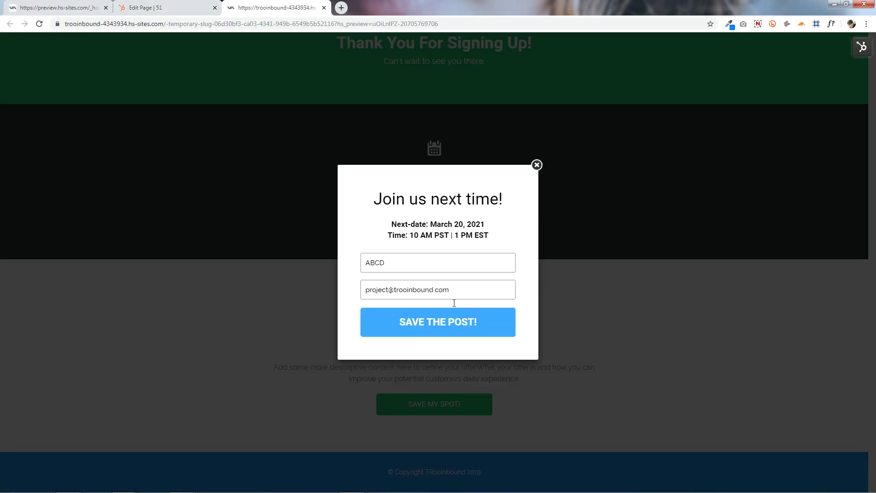
left_click(40, 24)
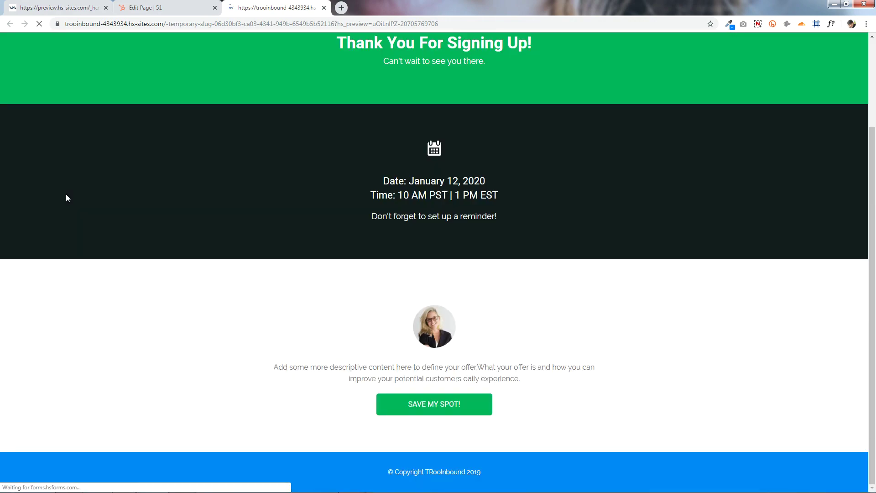
left_click(437, 412)
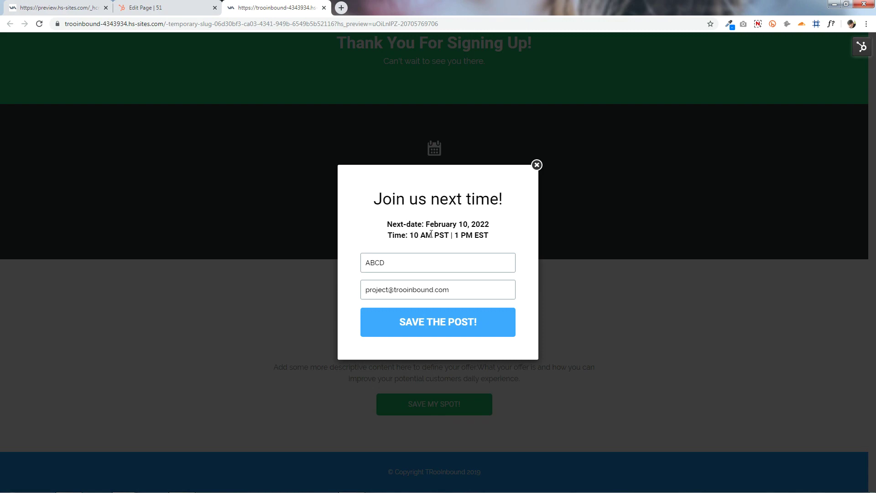
Reopen the speaker module in the editor, examine its Form Date Color setting and compare it with the previewed popup
left_click(162, 4)
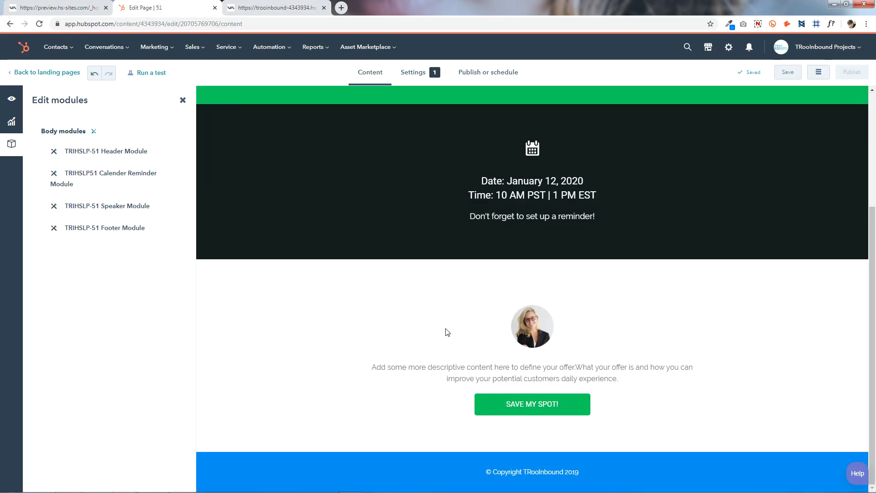
left_click(506, 371)
scroll(131, 300, "down", 5)
scroll(132, 299, "down", 10)
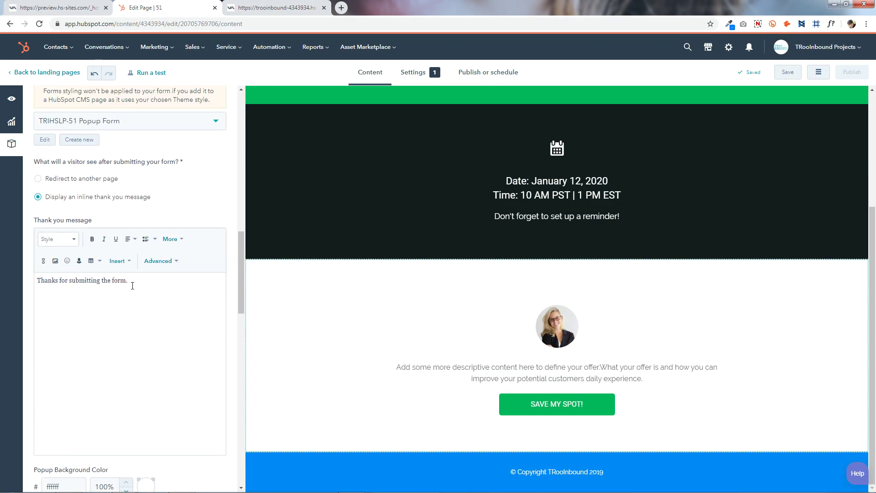
scroll(133, 286, "down", 9)
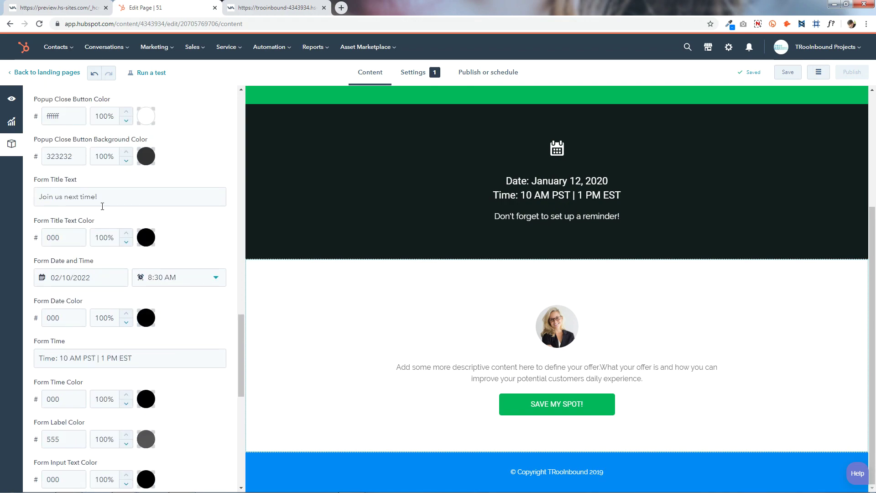
scroll(102, 207, "down", 3)
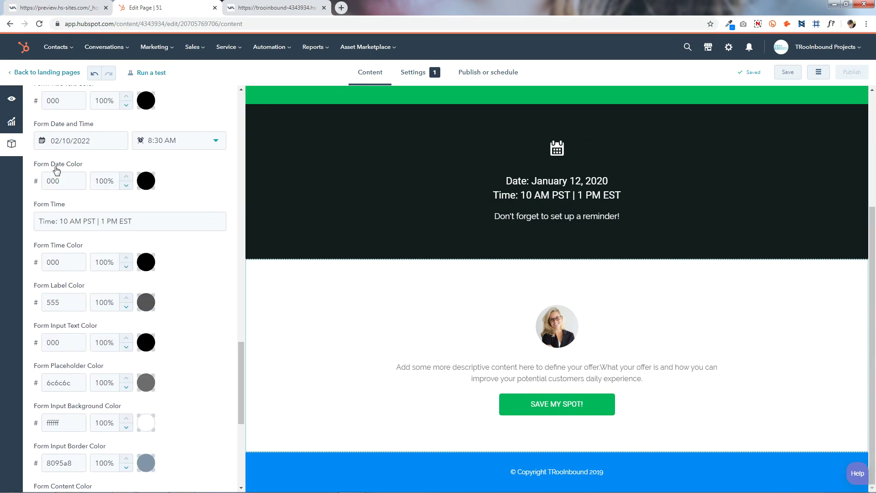
left_click(153, 187)
left_click(149, 183)
left_click(272, 3)
left_click(155, 8)
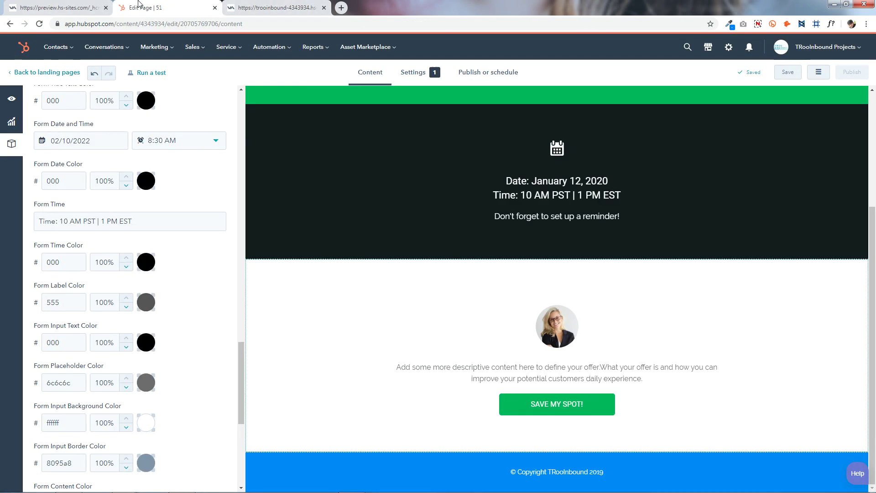
Examine the Form Time text in the editor and compare it with the time line in the previewed popup
left_click(139, 224)
triple_click(140, 223)
left_click(165, 228)
left_click(272, 8)
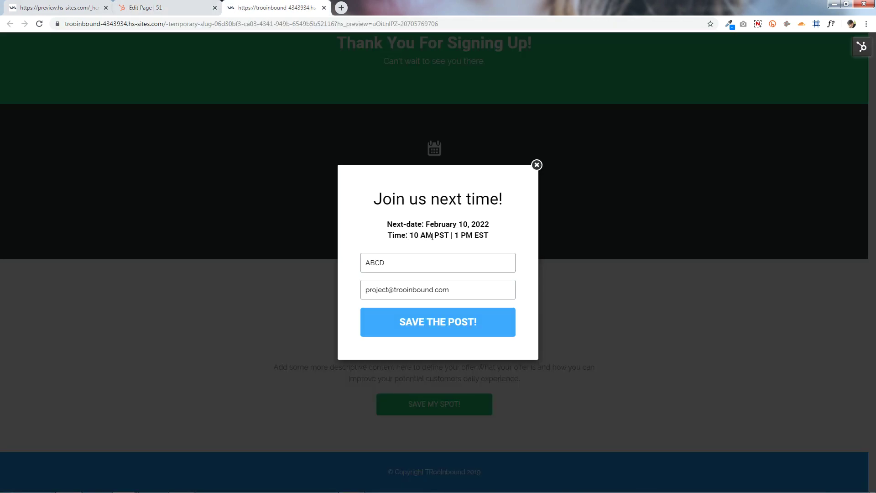
left_click(172, 5)
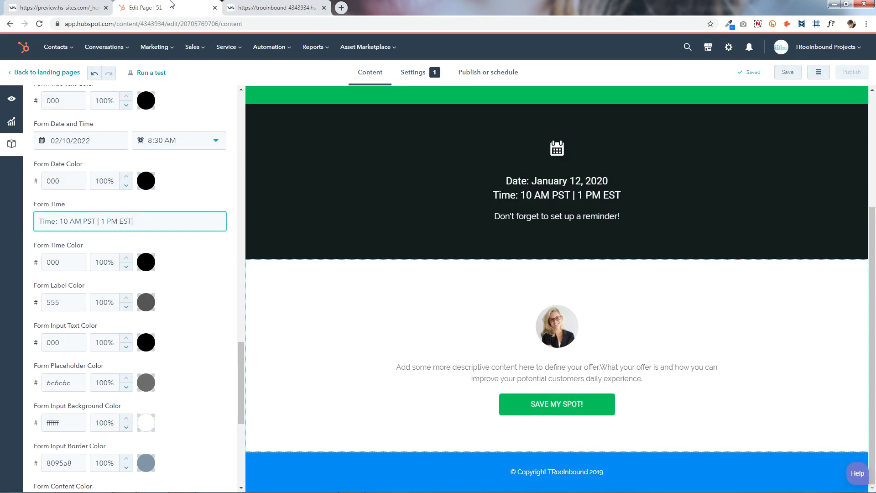
Examine the Form Time Color setting and compare it with the time line's colour in the previewed popup
left_click(146, 262)
left_click(78, 265)
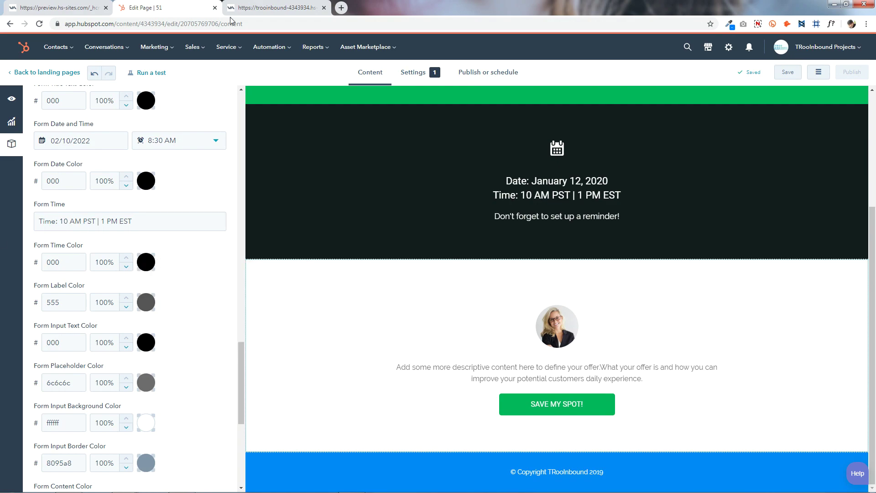
left_click(238, 7)
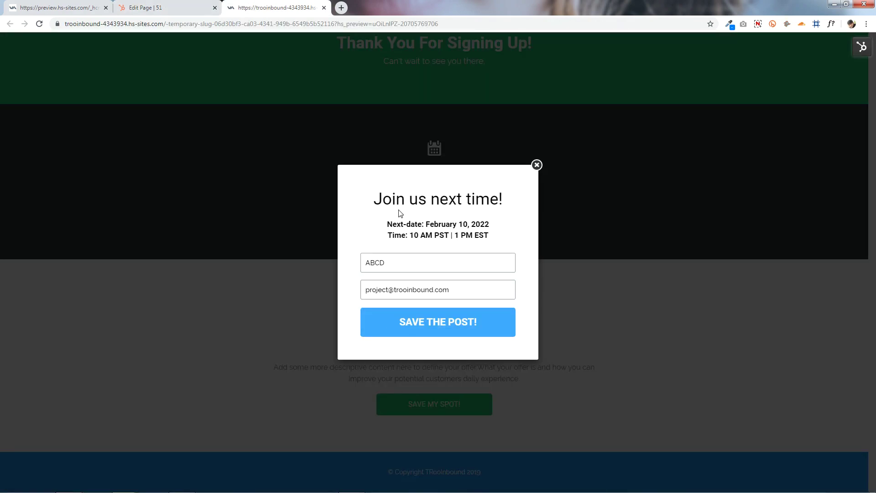
left_click(166, 7)
Examine the form label, input text and placeholder colour settings and compare them with the fields in the previewed popup
scroll(174, 283, "down", 2)
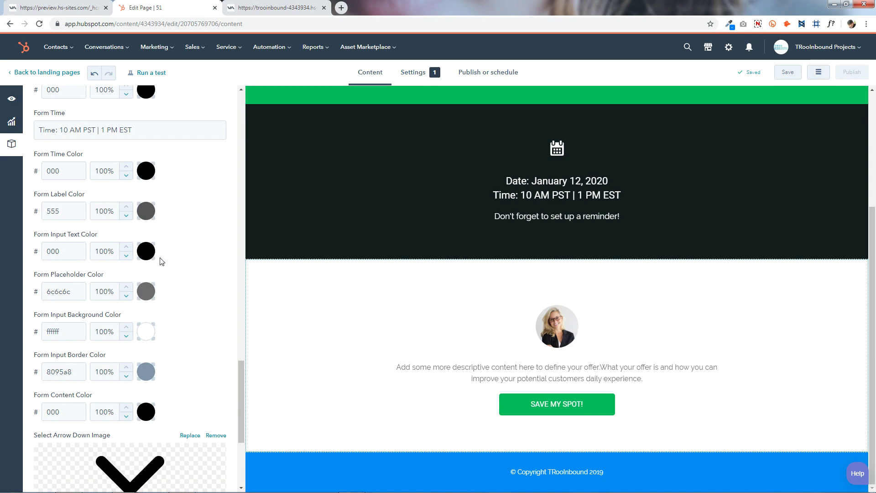
left_click(278, 8)
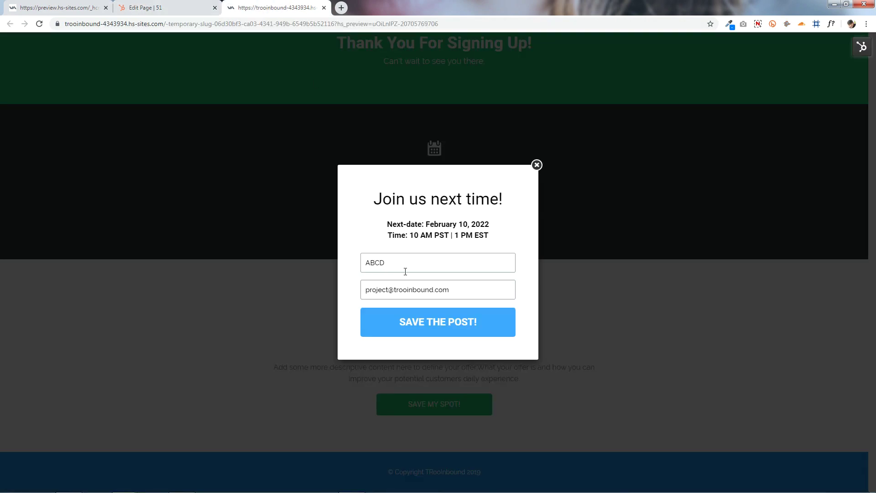
left_click(168, 5)
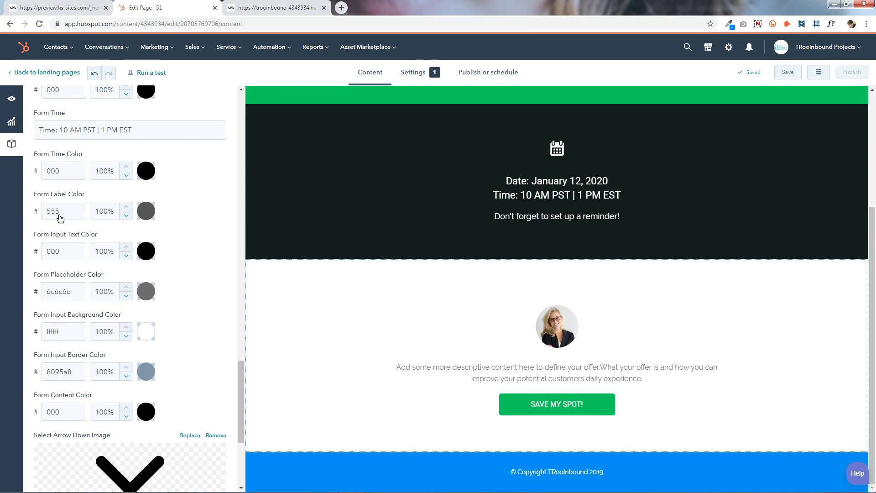
scroll(78, 173, "up", 1)
scroll(76, 175, "down", 1)
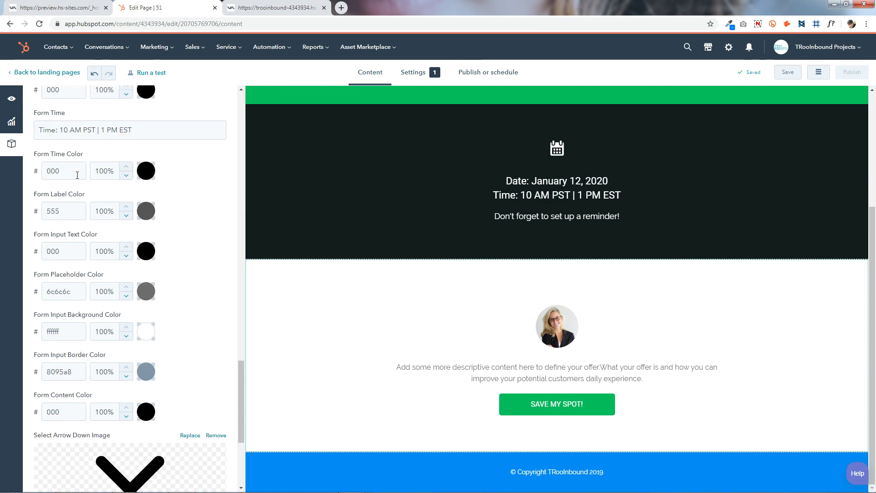
Select TRIHSLP82 Download Form as the speaker module's popup form and save the module, returning to the module list
scroll(110, 212, "up", 3)
scroll(114, 215, "up", 15)
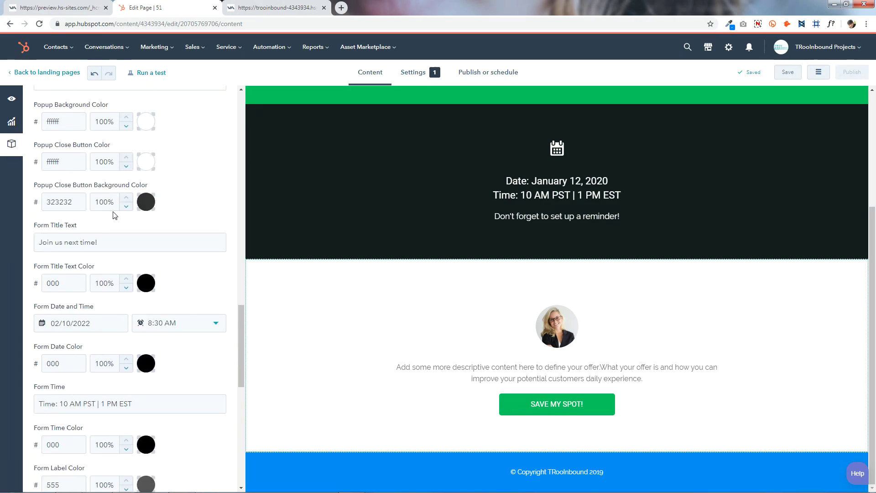
left_click(118, 170)
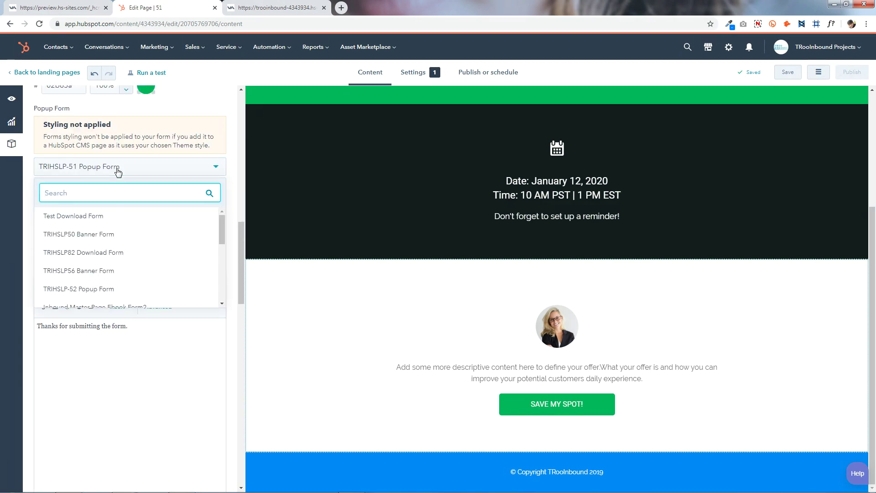
left_click(115, 253)
scroll(151, 182, "down", 15)
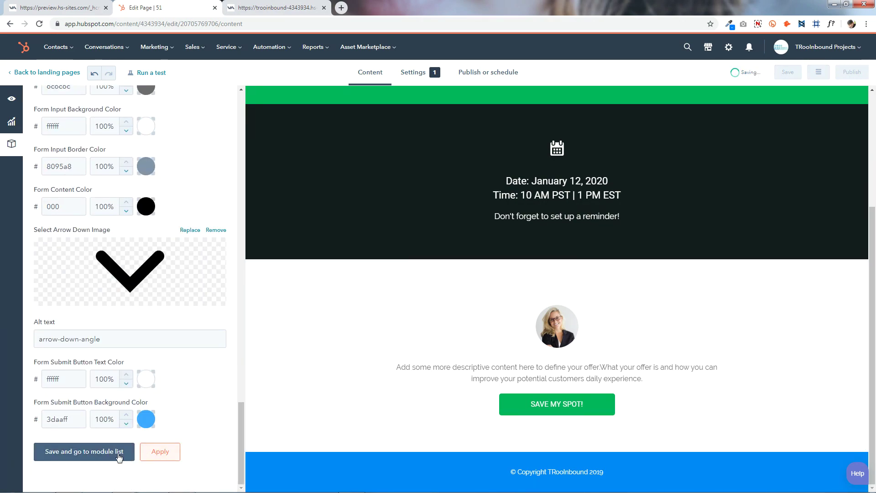
left_click(127, 453)
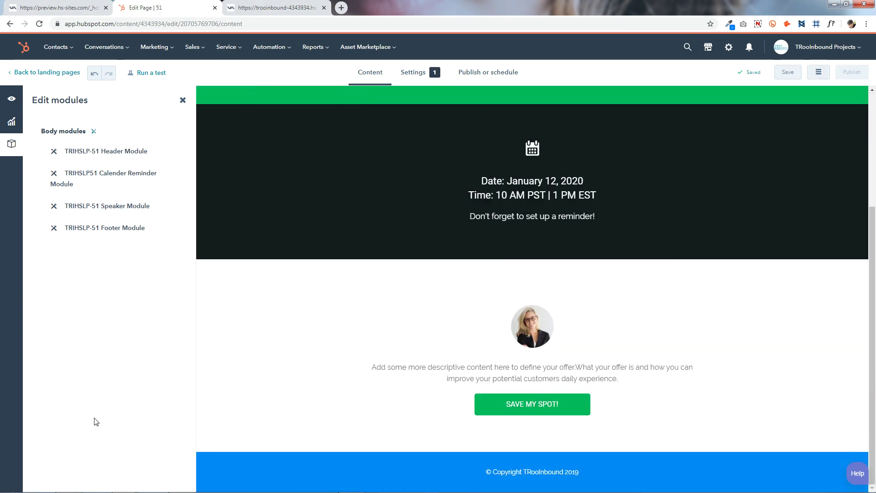
Reload the page preview and open the speaker section's popup to check its newly selected form
left_click(274, 7)
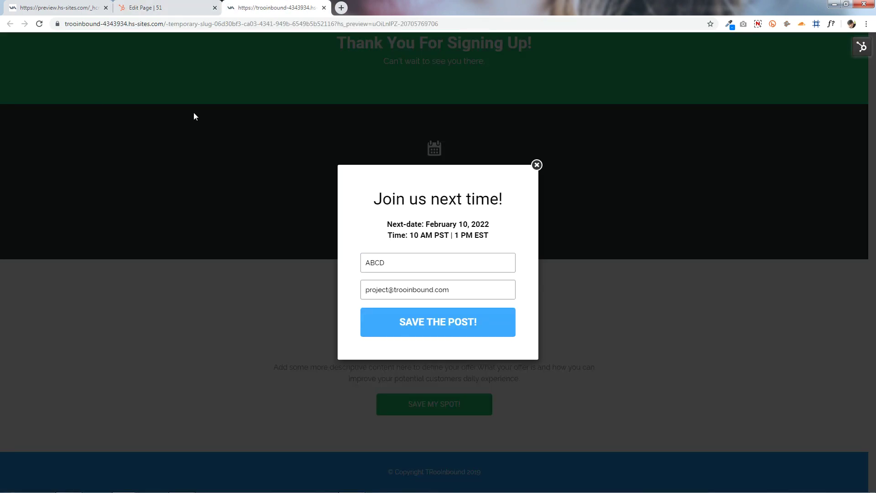
left_click(40, 24)
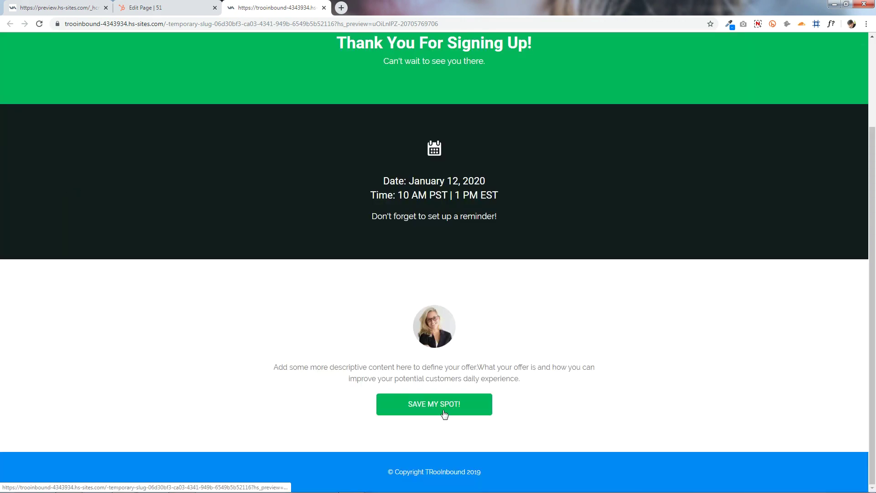
left_click(444, 413)
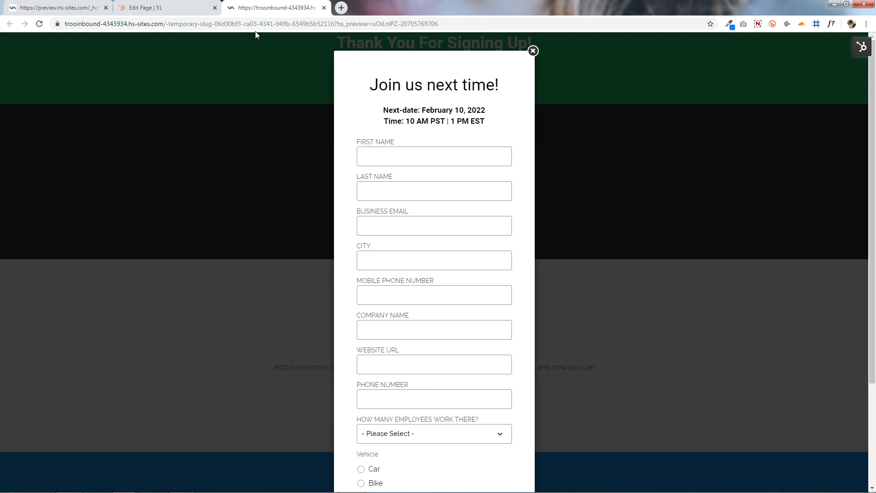
Reopen the speaker module's settings and compare the Form Label Color with the field labels in the previewed popup
left_click(145, 4)
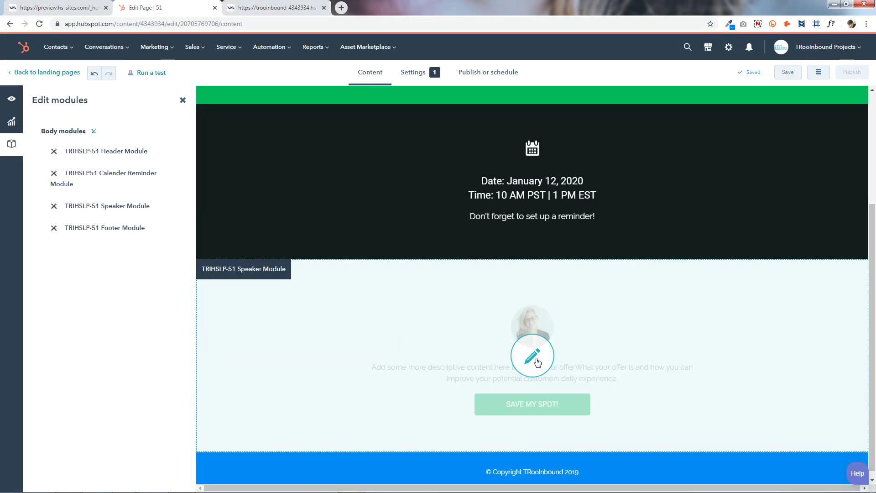
scroll(129, 368, "down", 12)
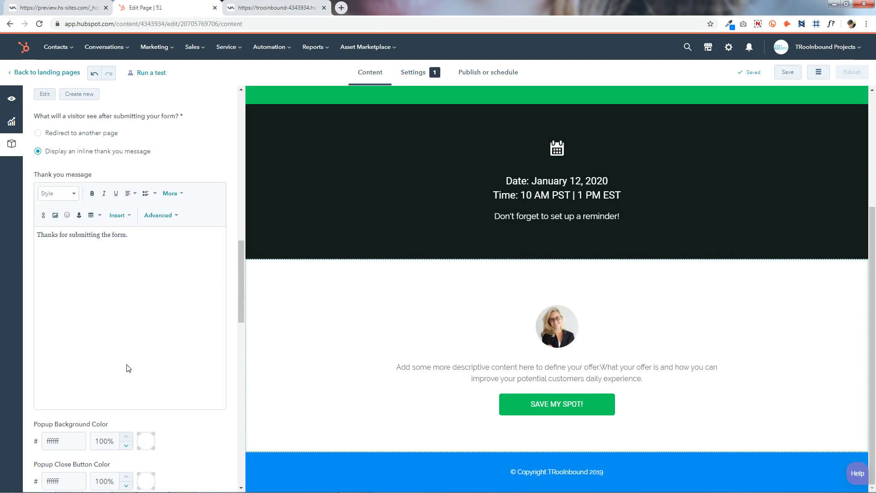
scroll(128, 368, "down", 10)
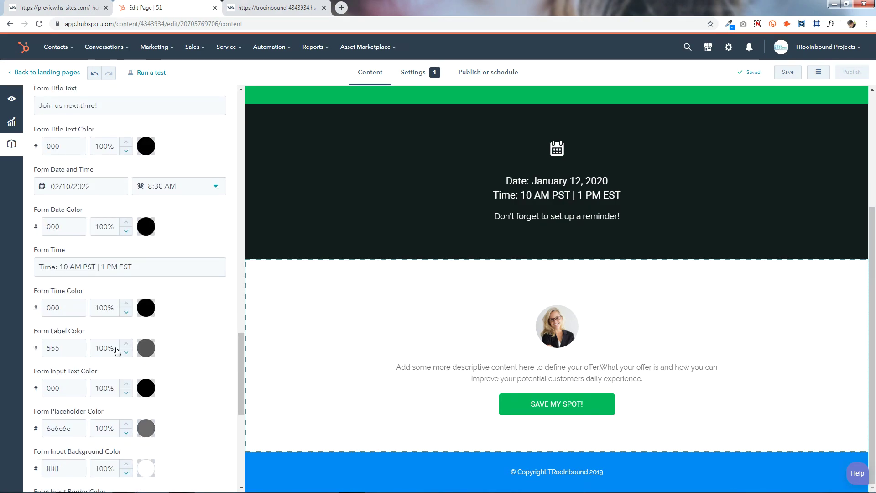
scroll(75, 322, "down", 1)
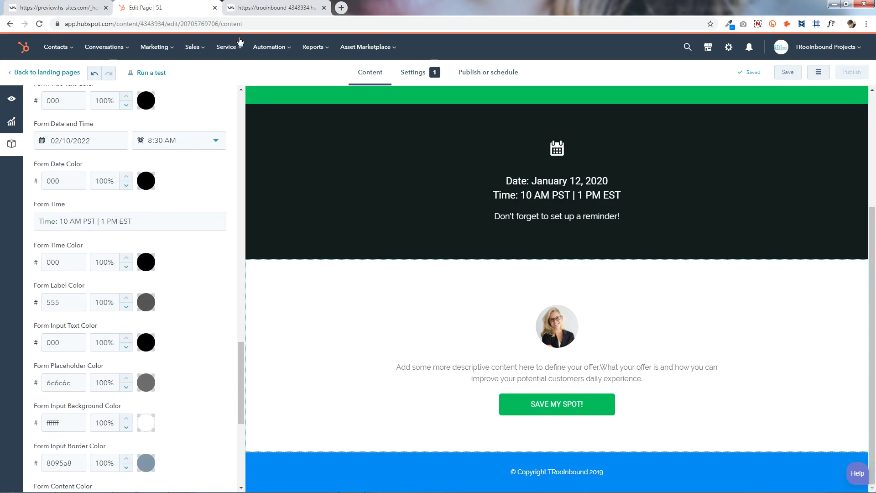
left_click(282, 7)
left_click(155, 8)
scroll(180, 320, "down", 2)
left_click(146, 210)
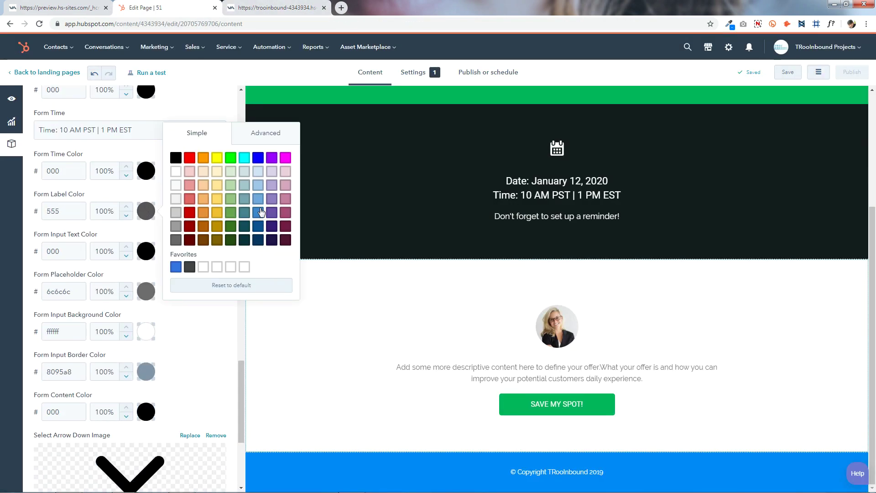
left_click(146, 214)
left_click(257, 7)
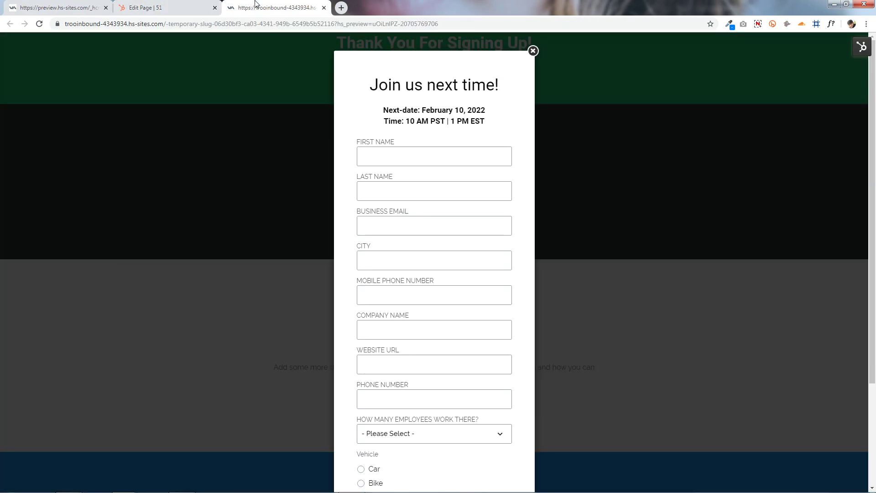
left_click(176, 5)
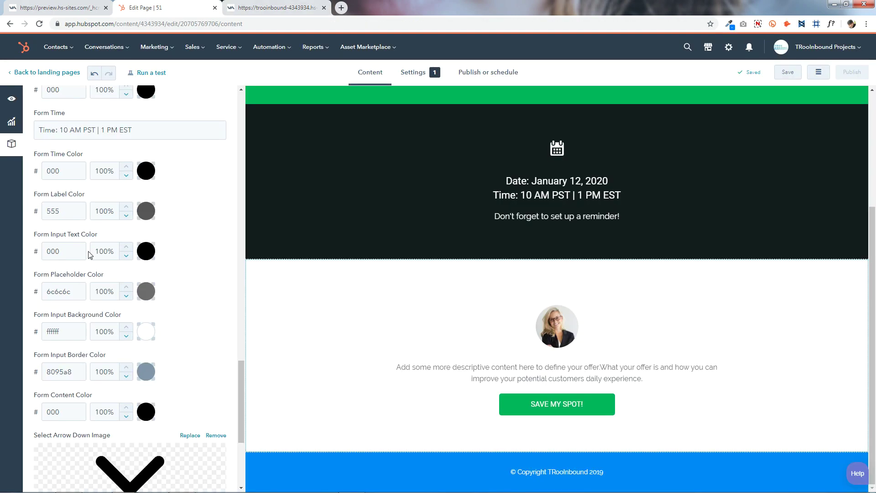
Enter ABCD as sample text in the previewed popup's first field and compare it with the Form Input Text Color setting
left_click(274, 8)
left_click(395, 160)
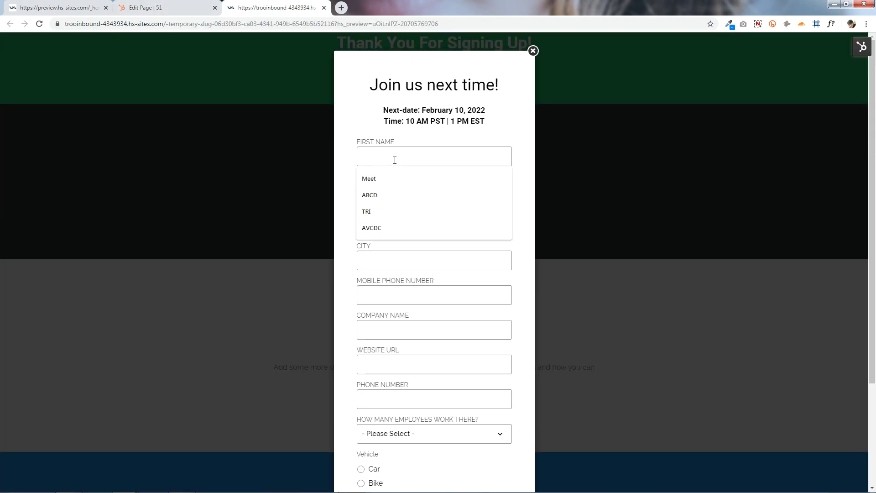
type("ABCD")
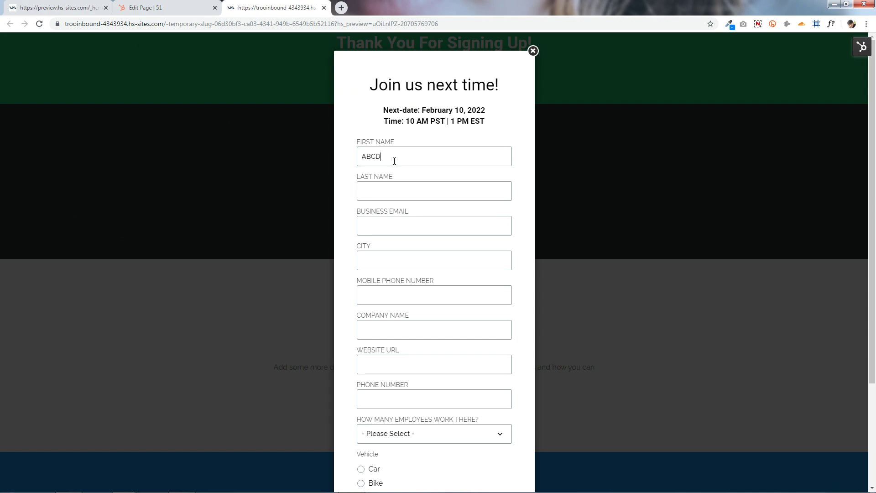
left_click(151, 5)
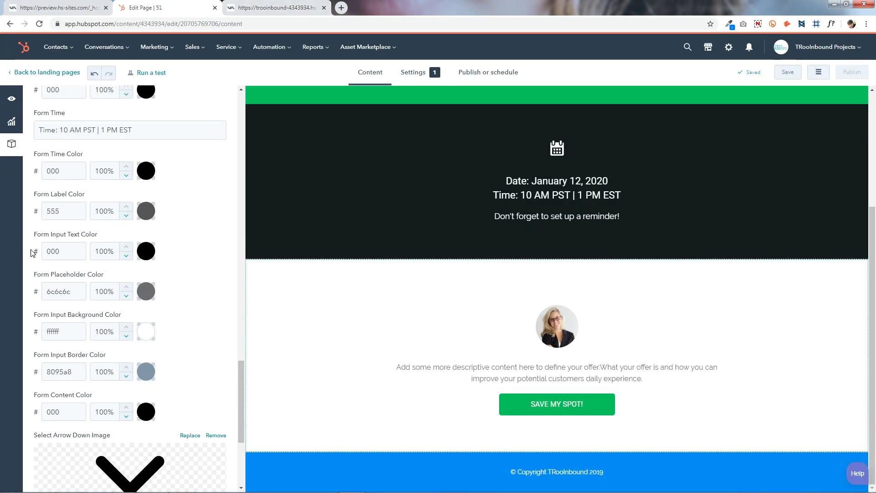
left_click(146, 256)
left_click(146, 251)
Examine the Form Placeholder Color setting and compare it with the empty fields of the previewed popup form
left_click(290, 11)
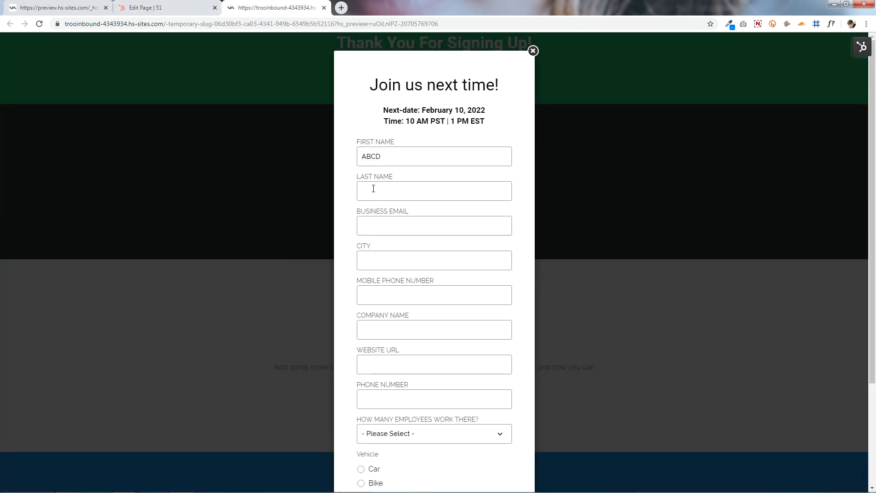
left_click(155, 6)
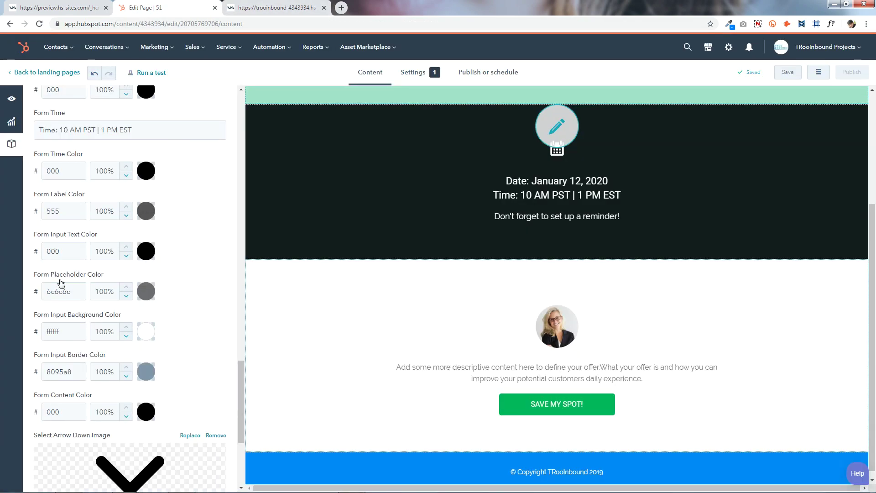
left_click(146, 291)
left_click(114, 323)
Compare the previewed popup's field backgrounds with the Form Input Background Color setting and its colour choices
left_click(266, 6)
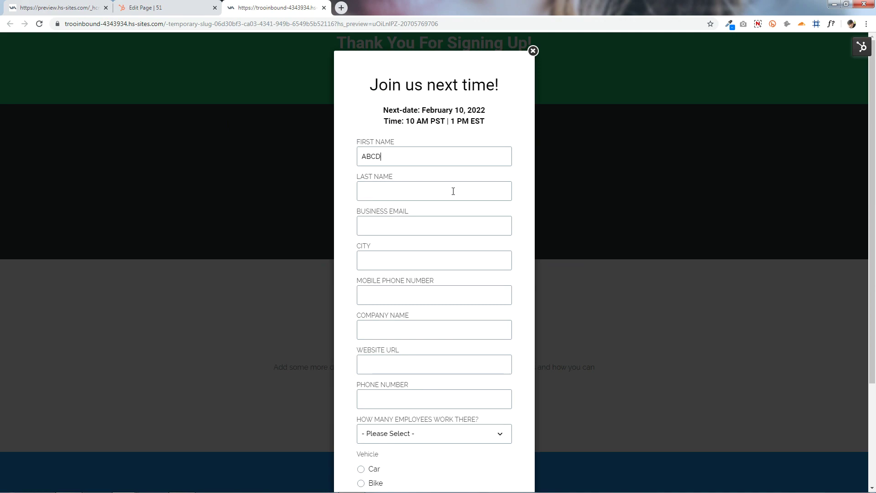
left_click(155, 6)
left_click(146, 331)
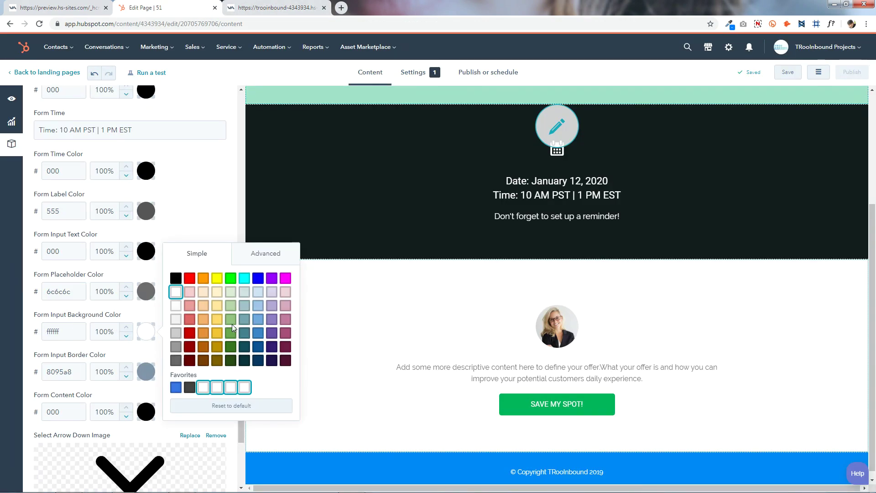
left_click(24, 371)
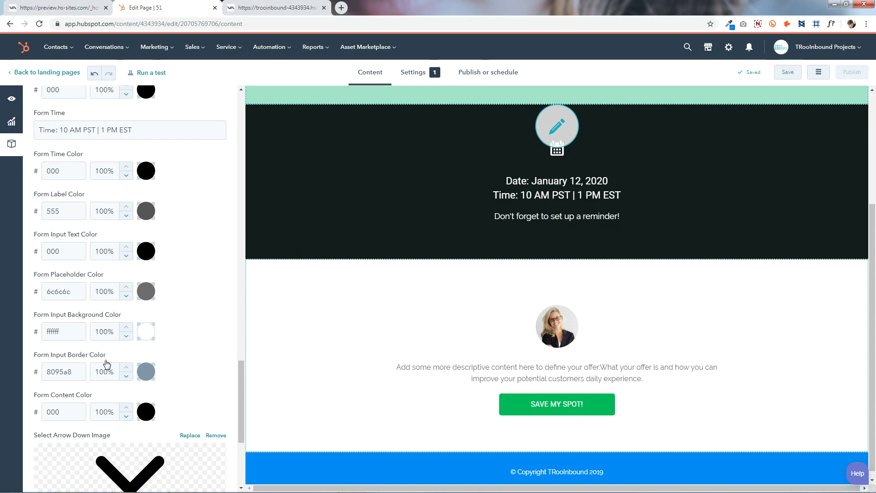
Compare the field outlines in the previewed popup with the Form Input Border Color setting
left_click(267, 6)
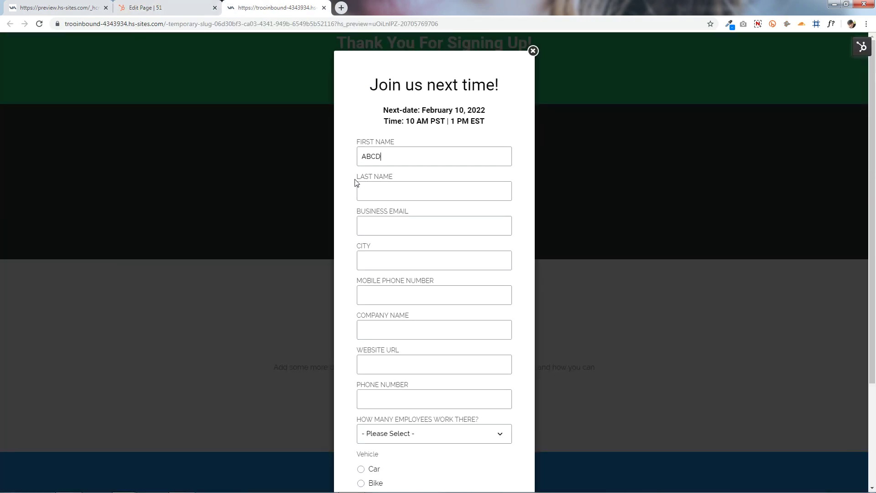
left_click(208, 5)
left_click(144, 371)
left_click(137, 302)
Examine the Form Content Color setting and compare it with the consent text at the end of the previewed popup form
scroll(110, 274, "down", 3)
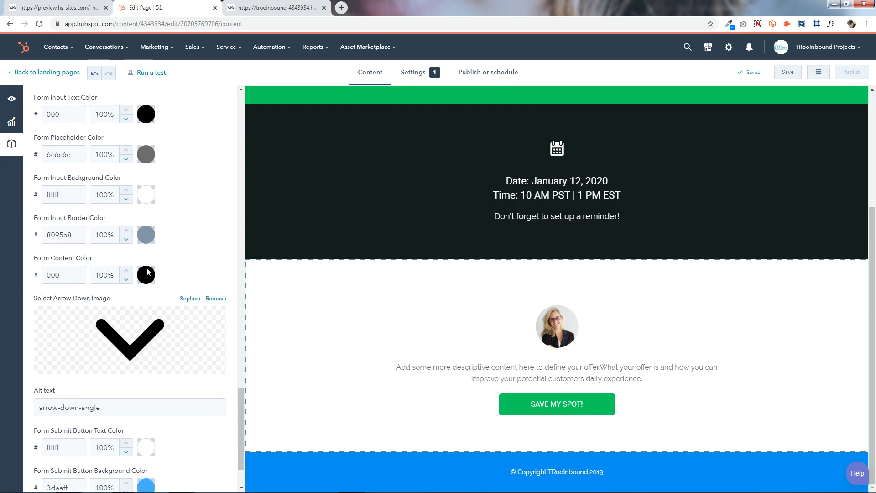
left_click(276, 7)
scroll(438, 225, "down", 3)
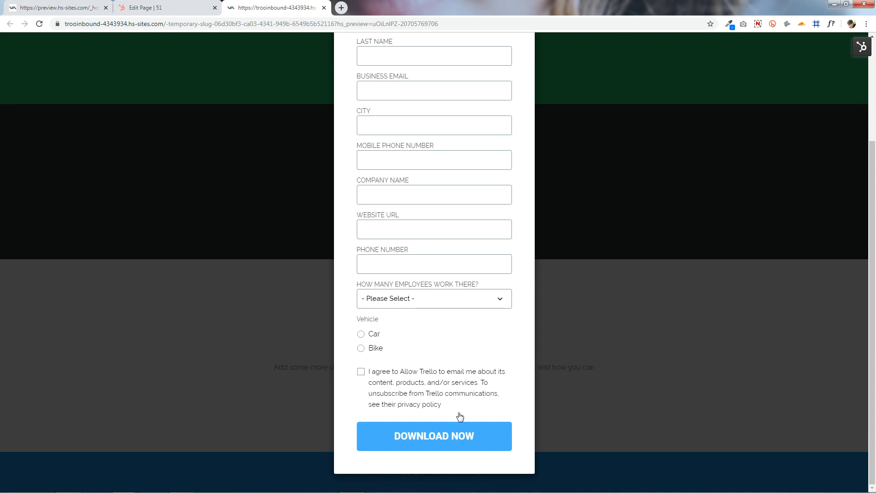
left_click(165, 7)
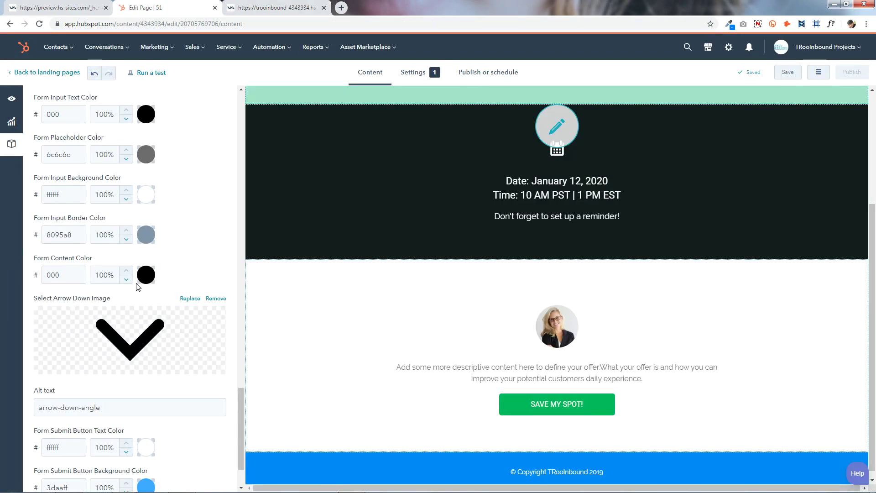
left_click(146, 276)
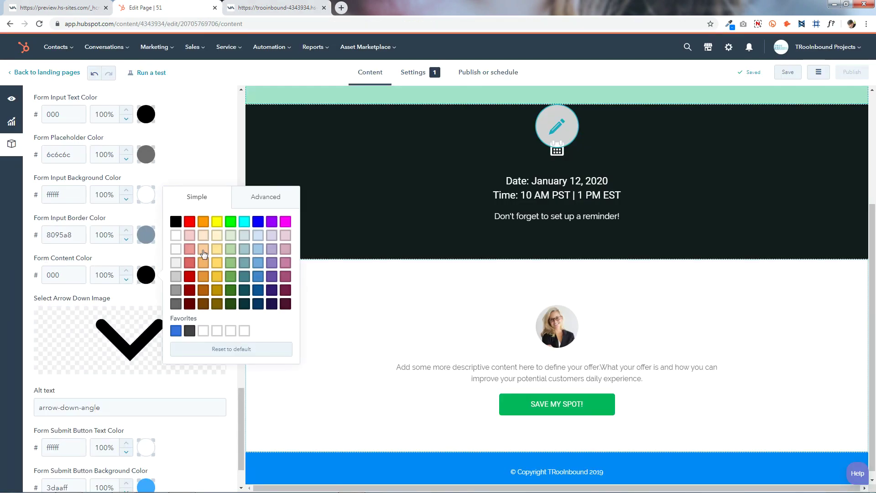
View the replacement images for the Arrow Down Image, close the picker and inspect the dropdown arrow in the previewed form
left_click(130, 346)
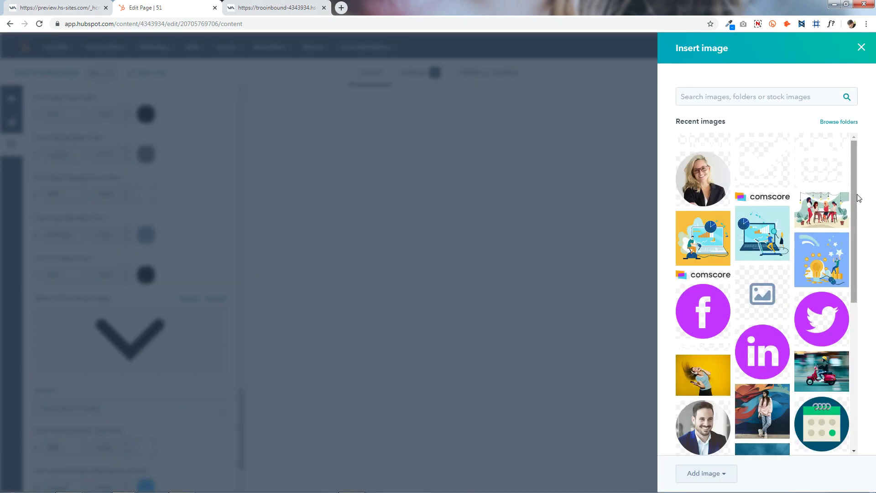
left_click(860, 51)
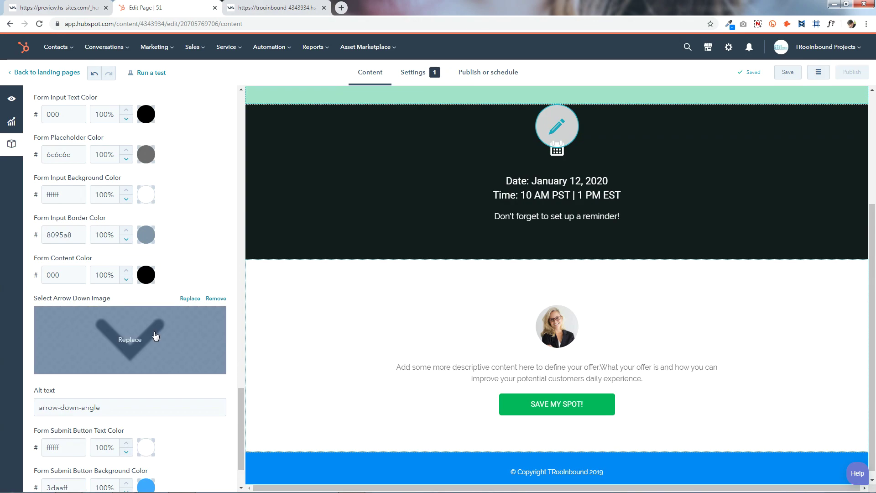
left_click(258, 5)
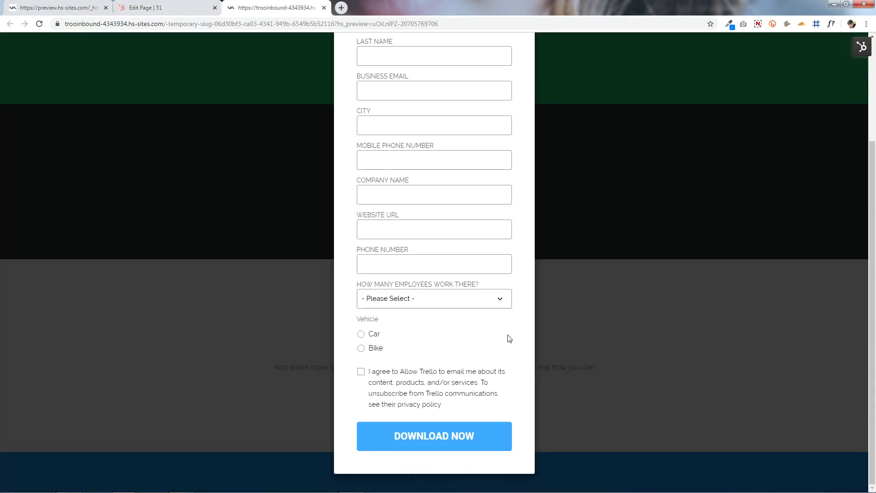
left_click(503, 304)
left_click(508, 304)
Examine the Form Submit Button Text Color setting and compare it with the DOWNLOAD NOW button in the previewed popup
left_click(173, 5)
scroll(158, 305, "down", 2)
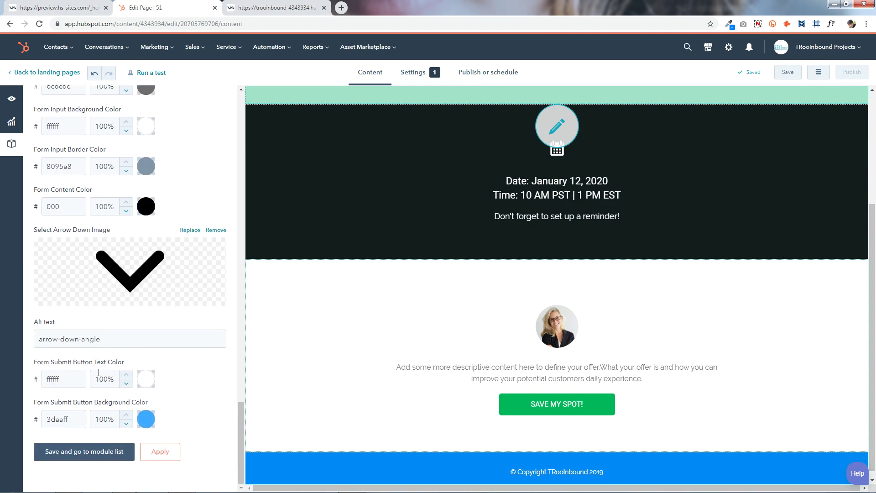
left_click(277, 7)
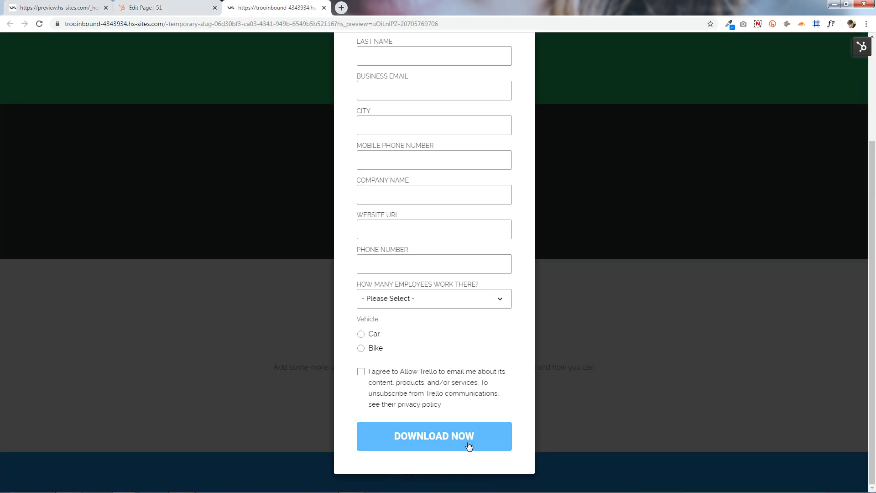
key("ctrl+shift+Tab")
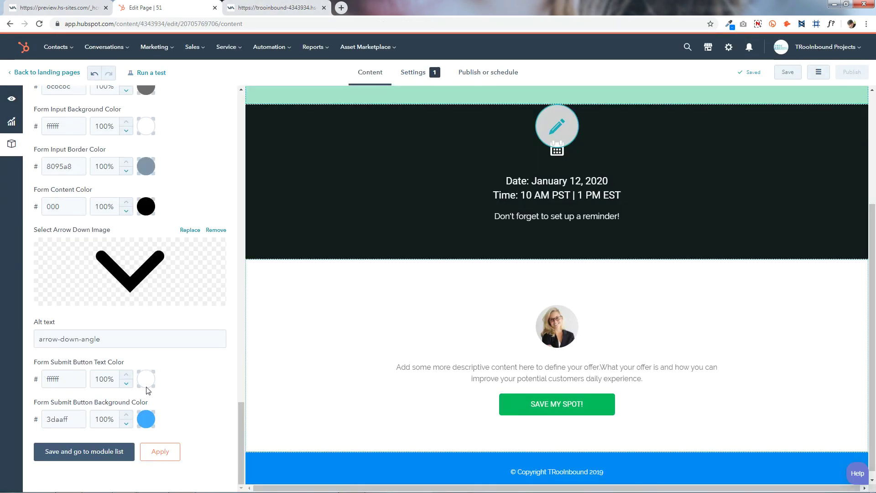
left_click(146, 383)
left_click(76, 411)
Copy 02b65a from the LP - 51.txt notes in Notepad and set it as the speaker module's Form Submit Button Background Color
left_click(147, 419)
left_click(79, 420)
double_click(78, 421)
left_click(351, 484)
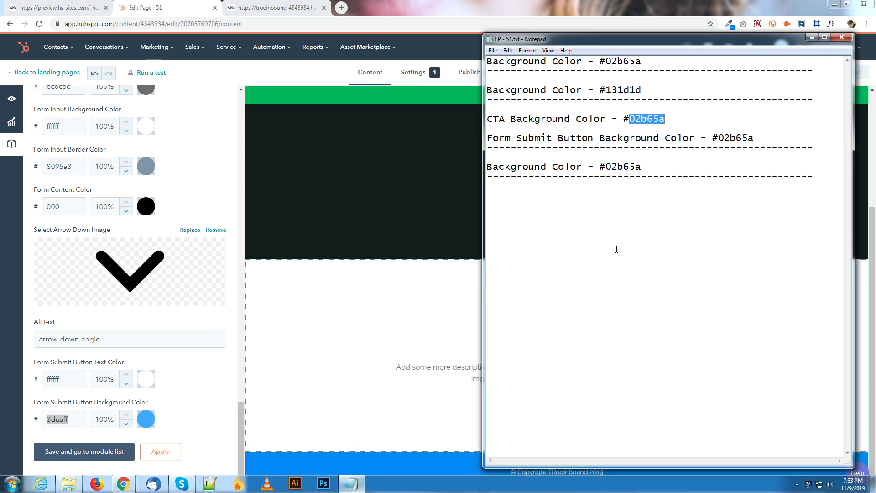
left_click_drag(719, 138, 754, 138)
right_click(748, 138)
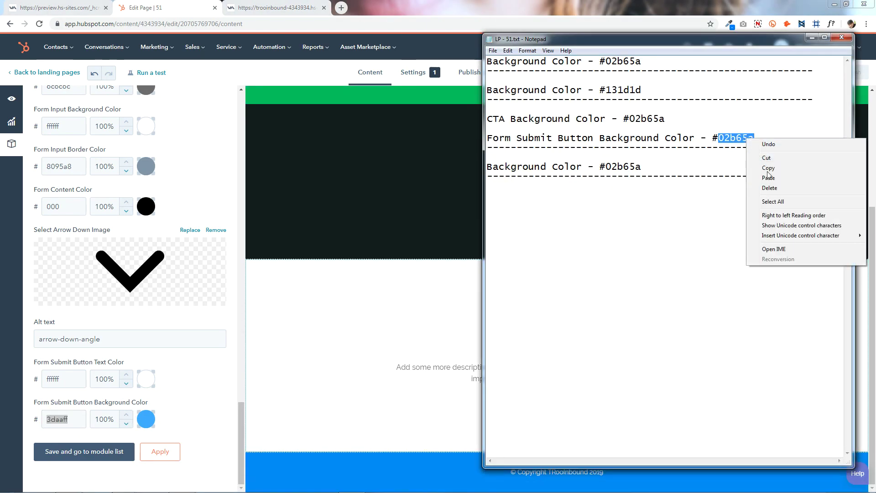
left_click(769, 168)
right_click(60, 420)
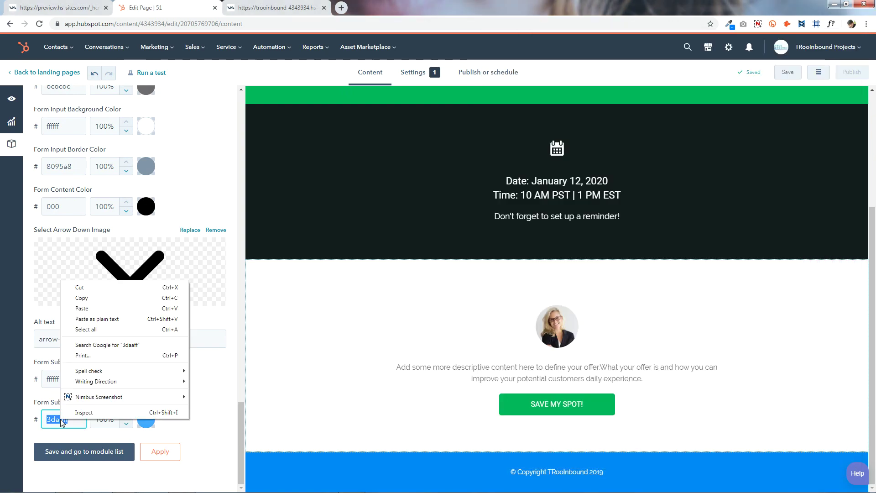
left_click(100, 308)
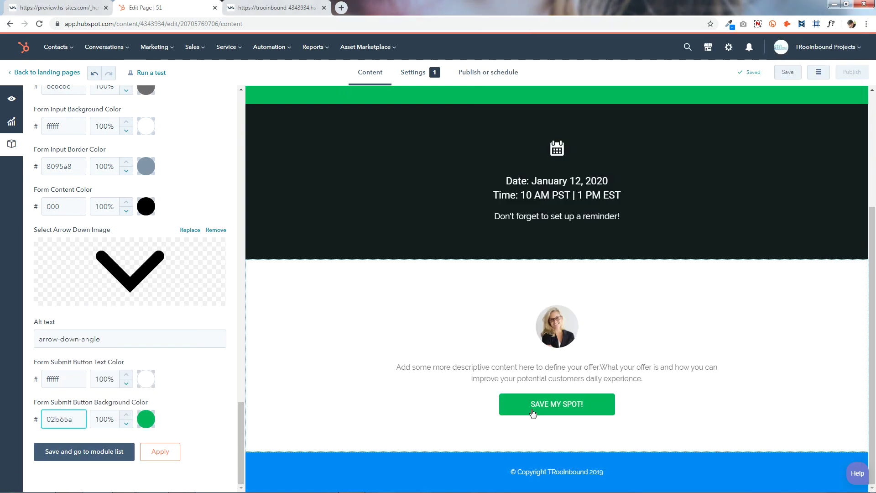
scroll(174, 402, "up", 10)
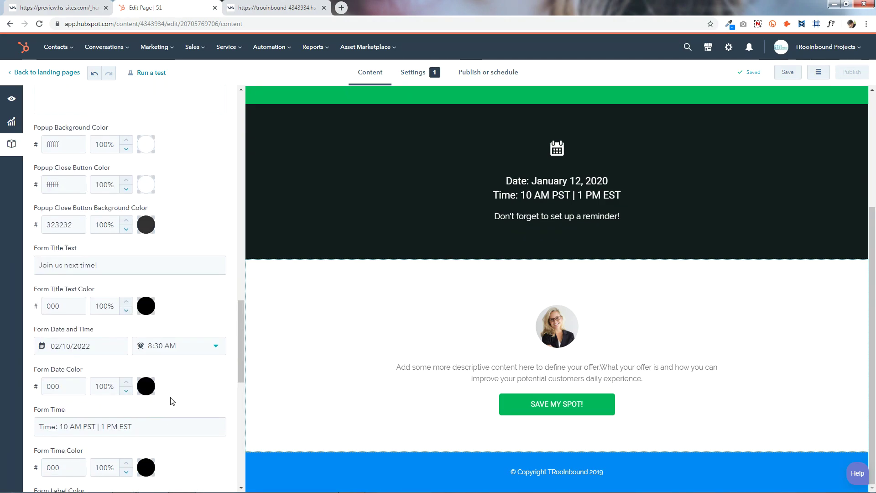
scroll(175, 400, "up", 10)
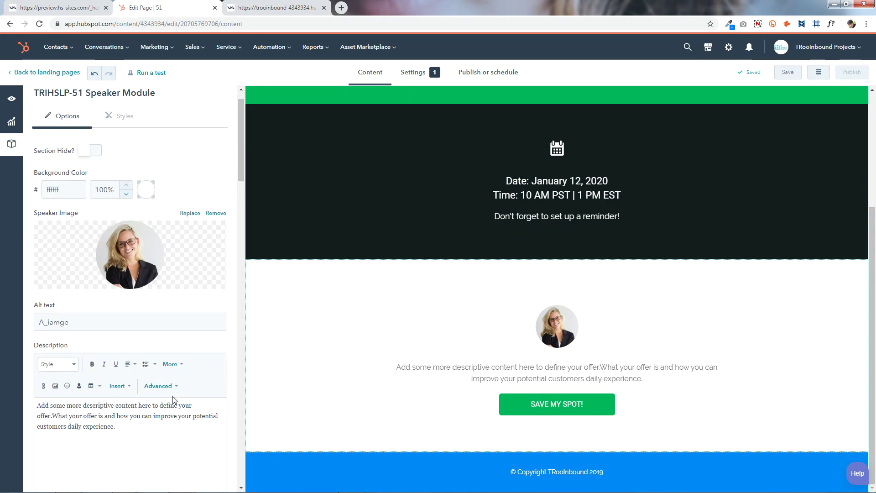
Select TRIHSLP-51 Popup Form as the speaker module's popup form, apply the change and save back to the module list
scroll(175, 401, "down", 8)
left_click(130, 304)
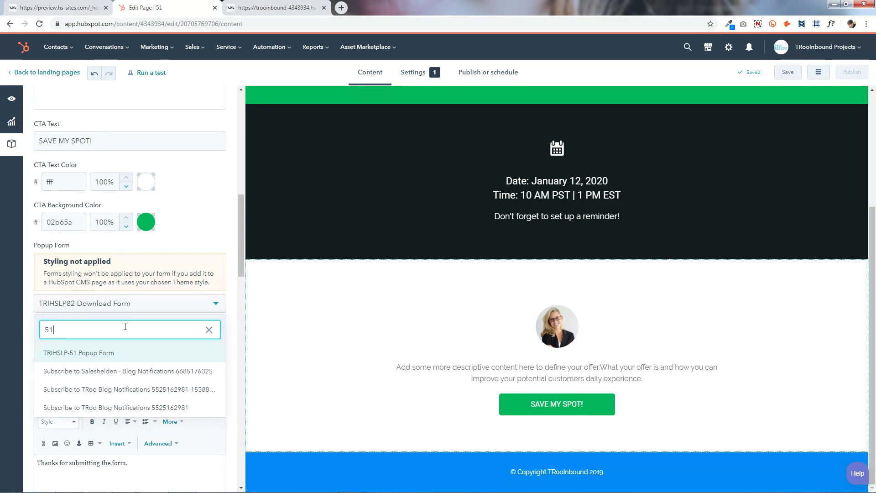
left_click(92, 353)
scroll(132, 361, "down", 20)
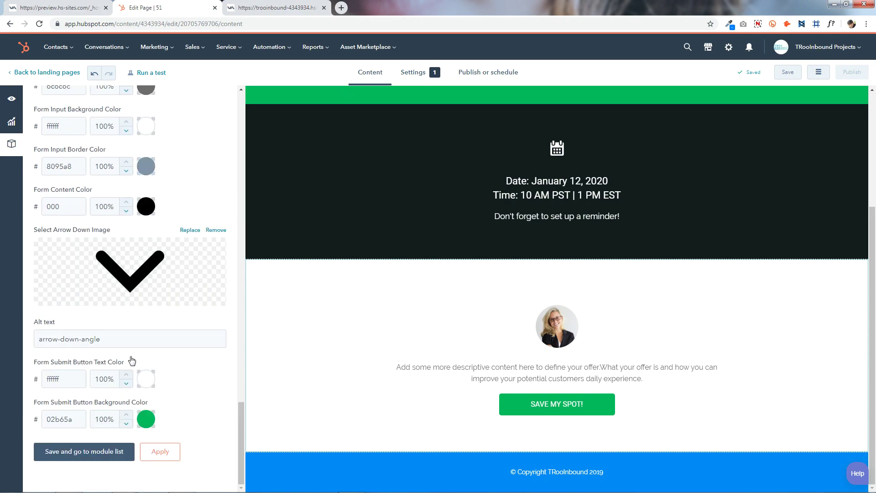
left_click(165, 456)
left_click(109, 452)
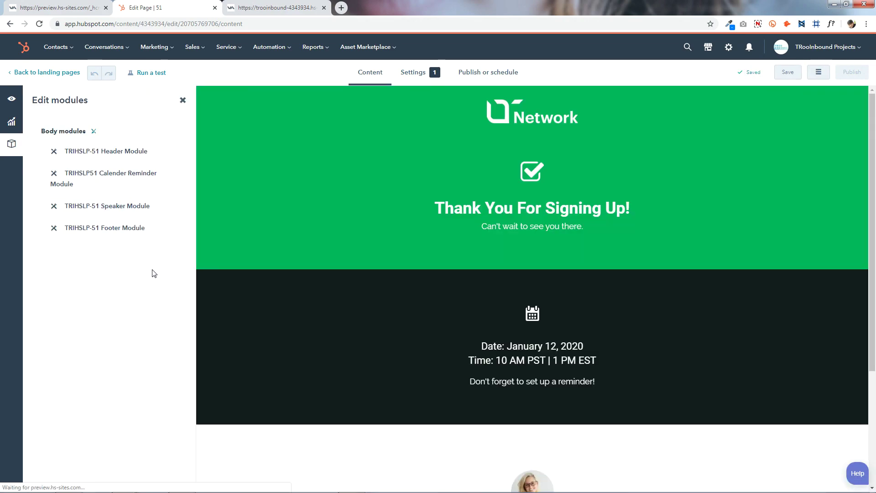
Reload the page preview and open the popup form from the SAVE MY SPOT! button
left_click(295, 4)
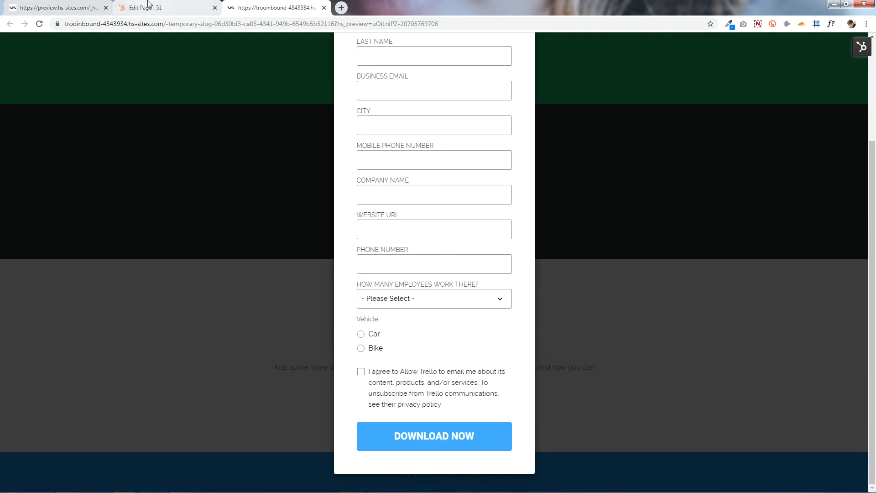
left_click(39, 24)
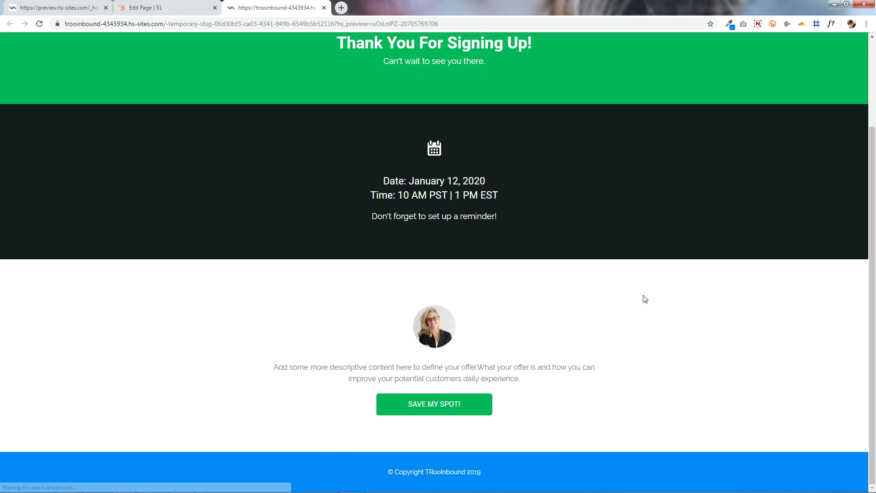
left_click(445, 413)
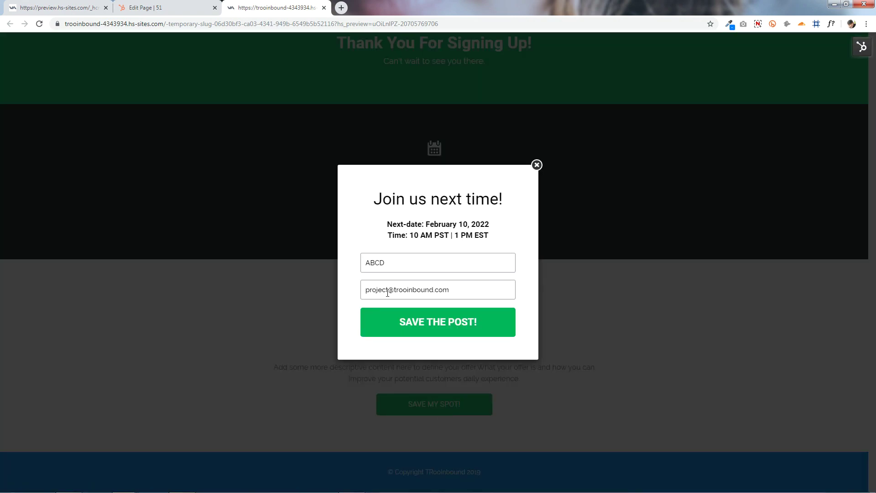
Reopen the speaker module and compare its form settings, including Form Placeholder Color, with the input fields in the previewed popup form
left_click(151, 8)
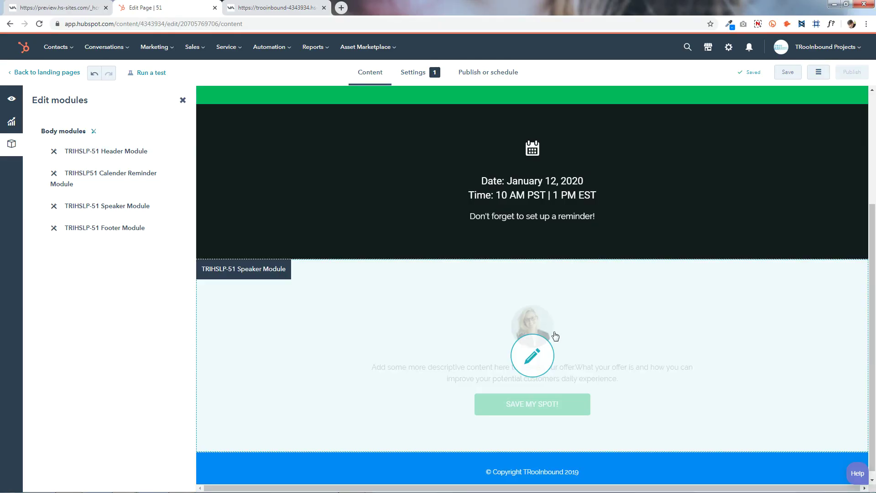
left_click(460, 380)
scroll(123, 327, "down", 15)
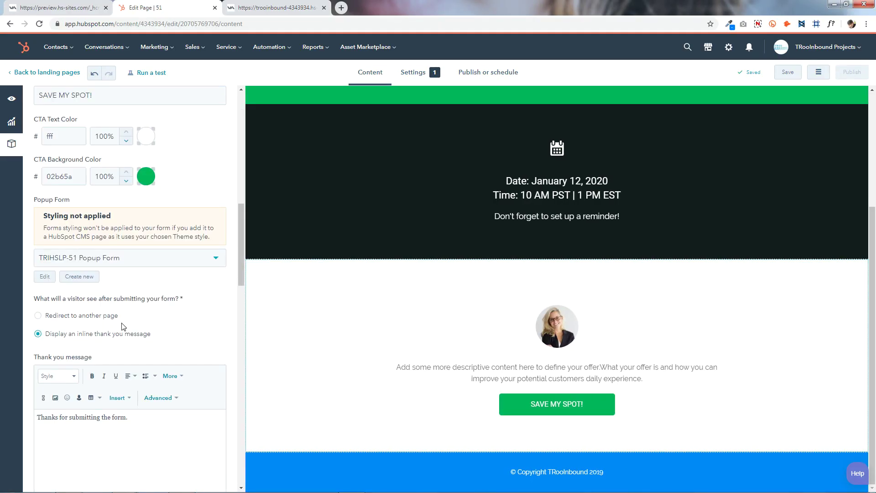
scroll(123, 326, "down", 4)
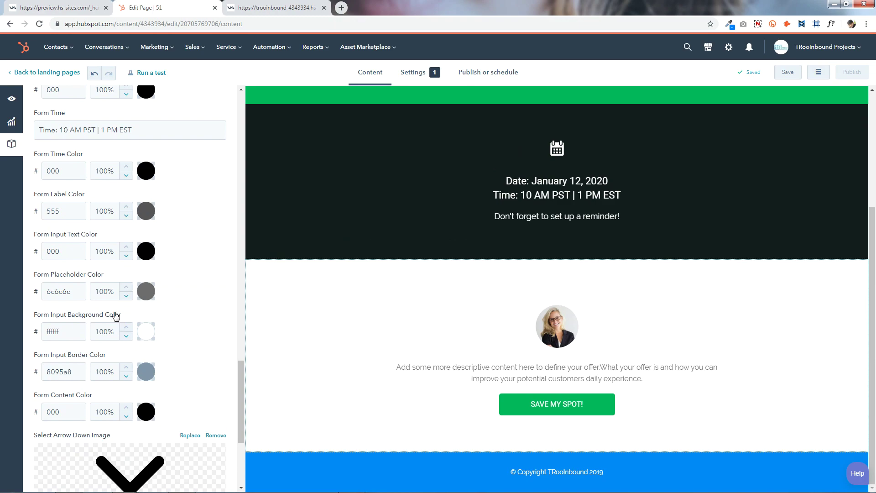
key("ctrl+Tab")
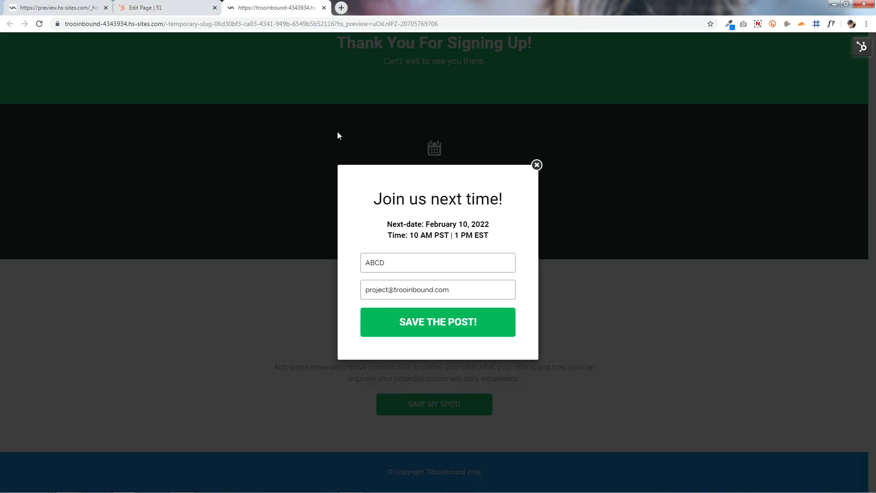
left_click_drag(399, 262, 344, 265)
key("ctrl+shift+Tab")
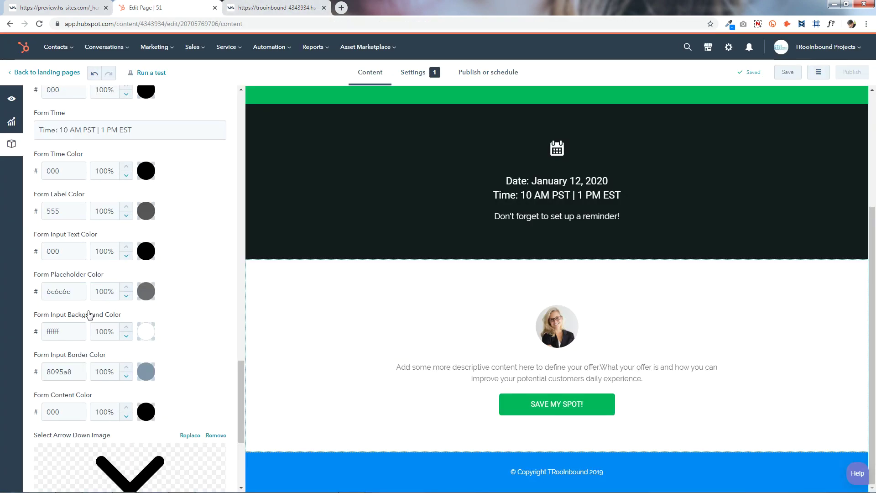
left_click(146, 292)
left_click(147, 292)
scroll(192, 283, "down", 5)
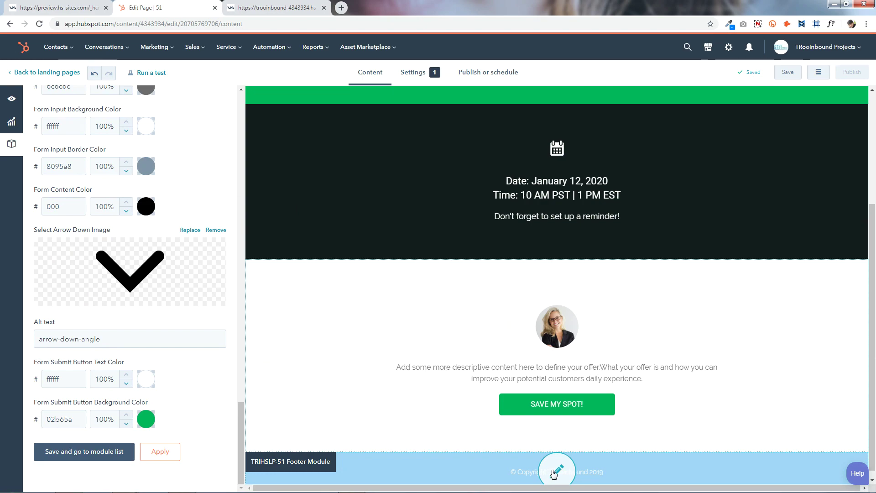
Open the TRIHSLP-51 Footer Module, close the old preview, and set the footer Background Color to 02b65a copied from the LP - 51.txt notes
left_click(556, 470)
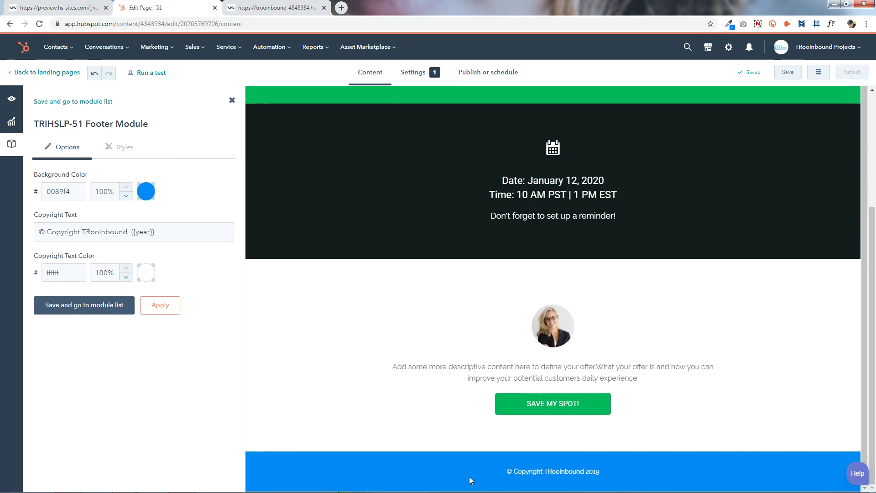
middle_click(300, 3)
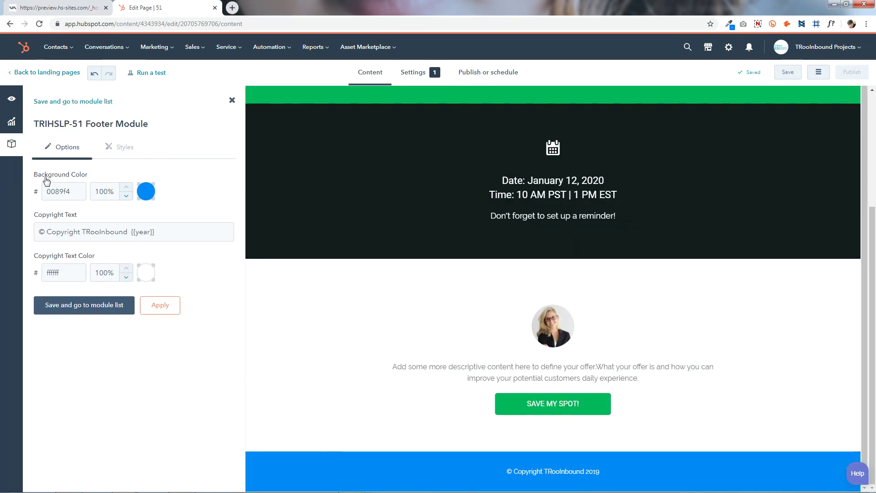
double_click(59, 191)
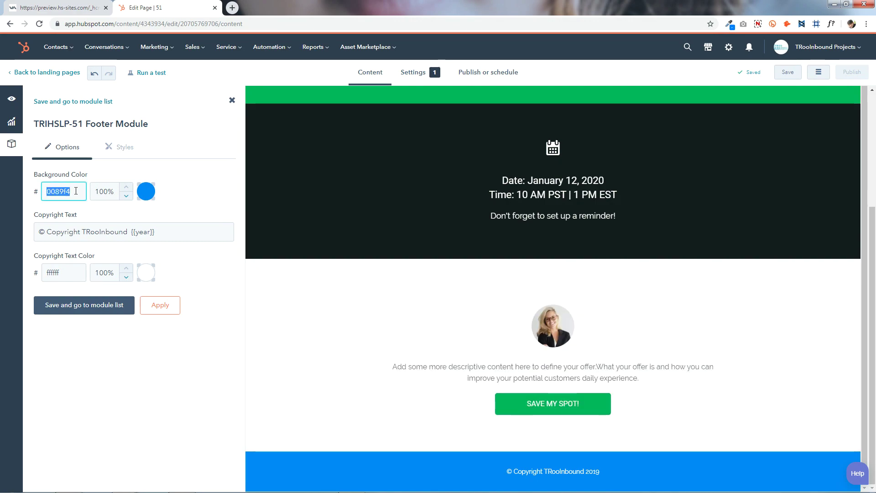
left_click(362, 488)
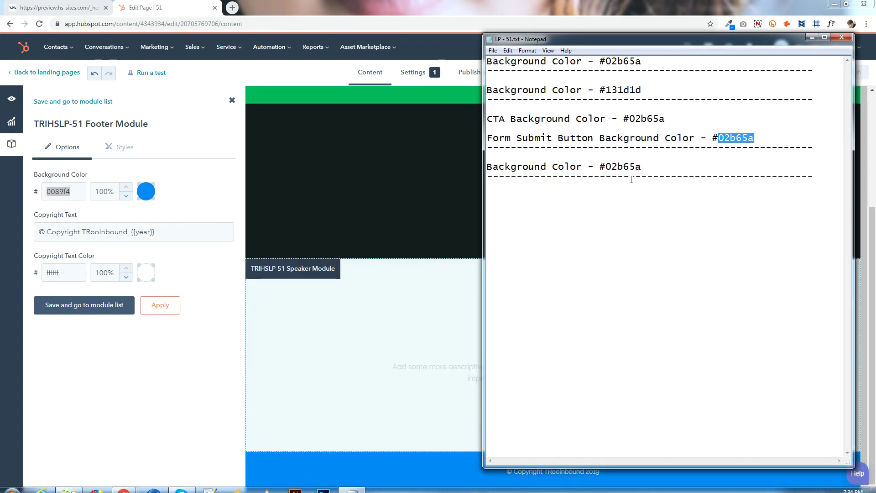
left_click_drag(606, 167, 649, 165)
right_click(624, 163)
left_click(656, 193)
right_click(66, 192)
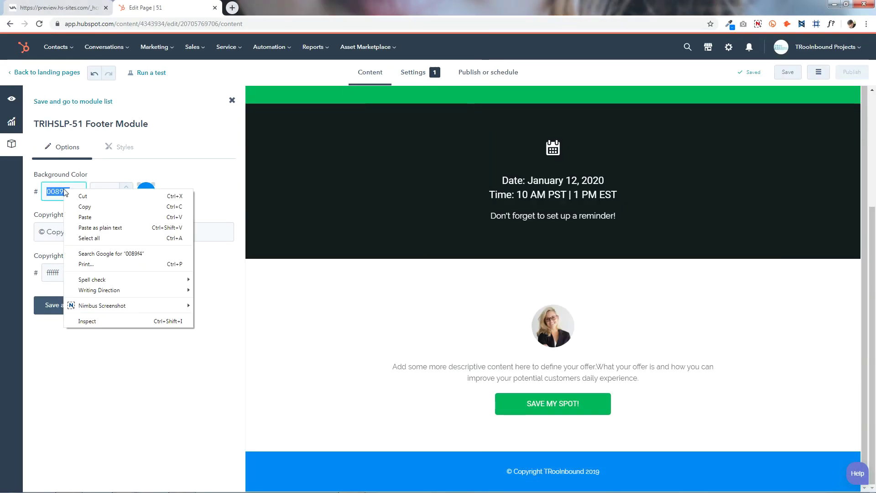
left_click(85, 217)
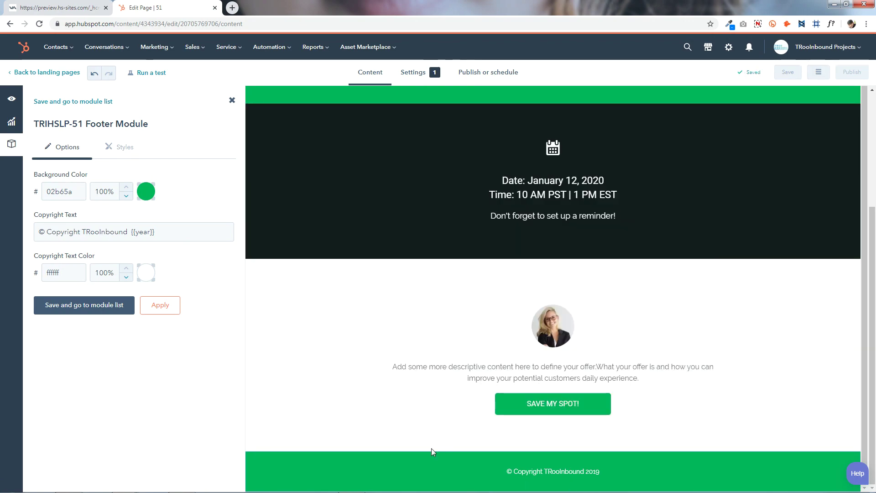
Replace TRooInbound with Network in the footer's Copyright Text, keeping the copyright symbol and the {{year}} token
triple_click(126, 230)
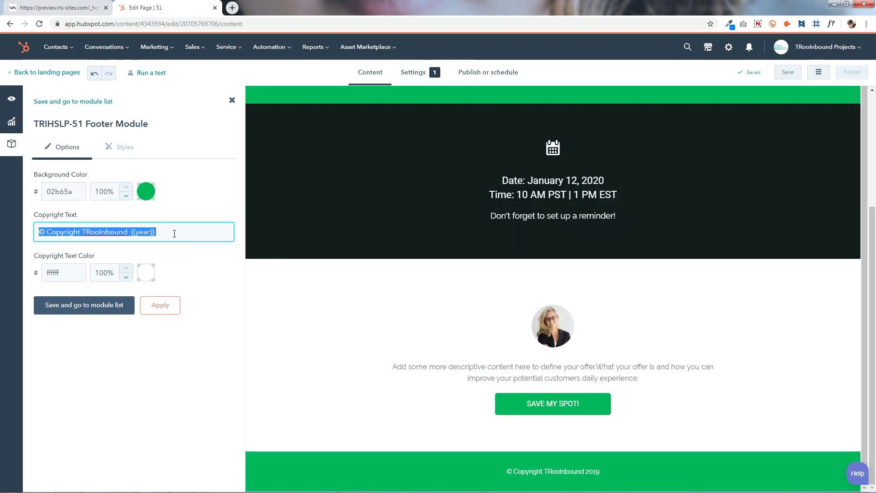
left_click(85, 232)
left_click_drag(84, 232, 123, 229)
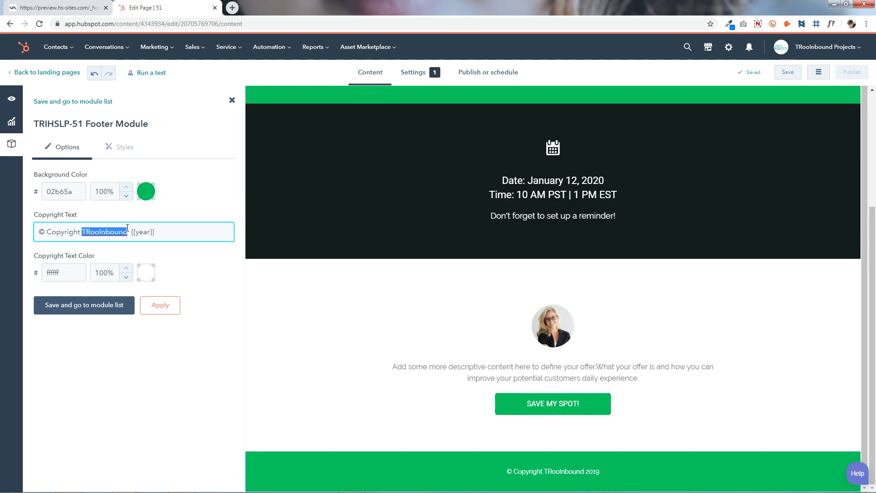
type("Networ")
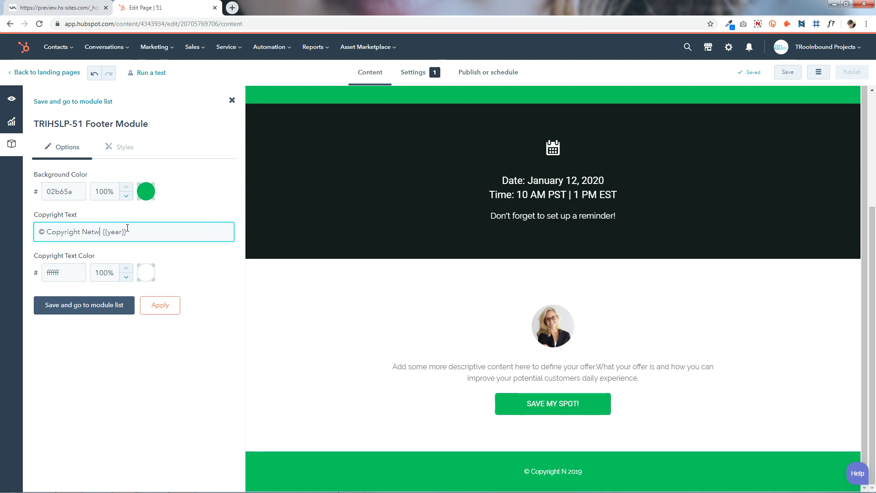
type("k")
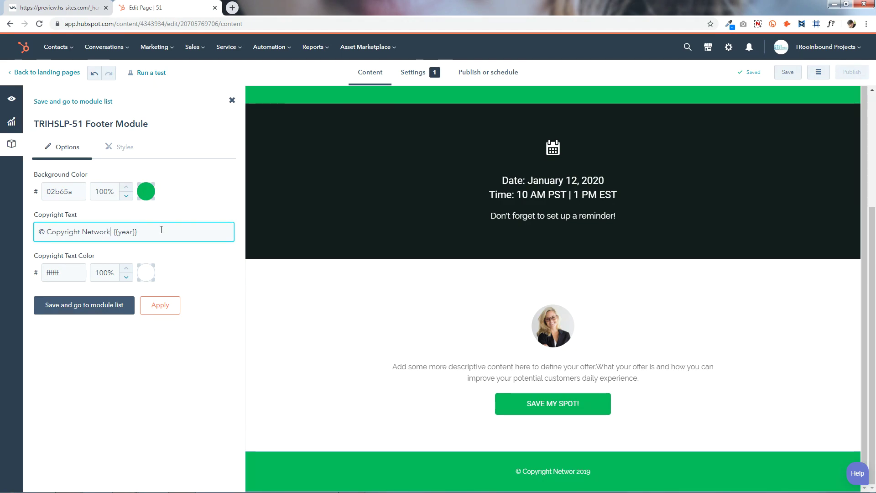
left_click(174, 257)
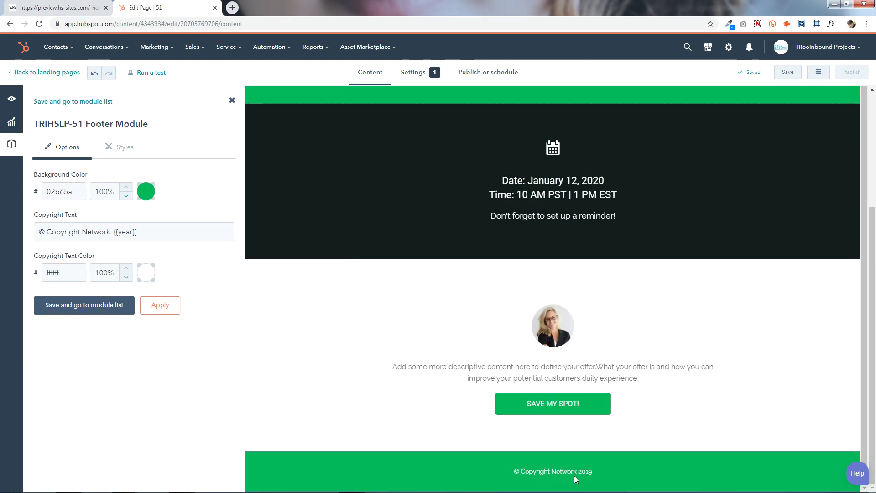
Check the Copyright Text Color, apply the footer module's changes and save back to the module list
left_click(147, 272)
left_click(160, 305)
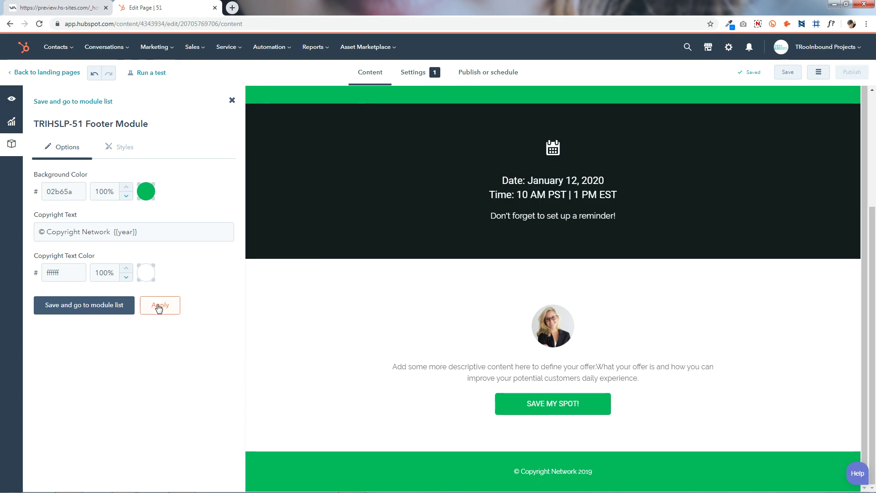
left_click(102, 305)
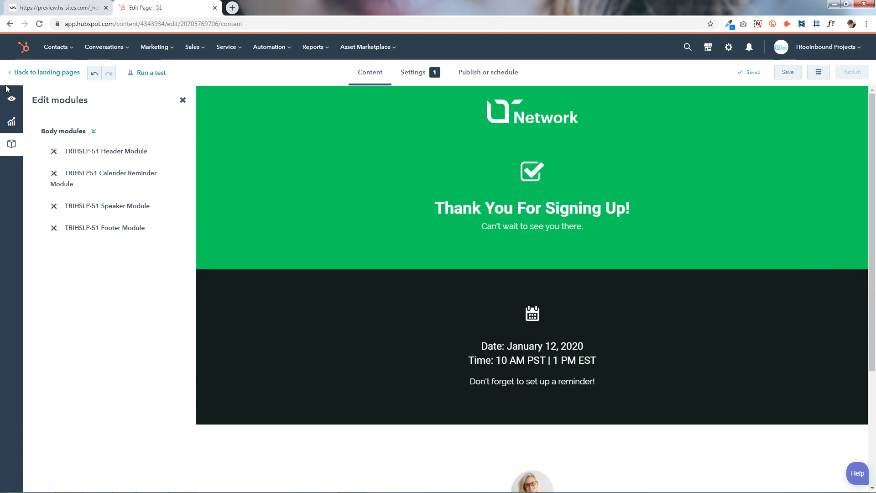
Open the landing page preview in a new browser tab and review the whole page from header to footer
left_click(13, 99)
left_click(82, 259)
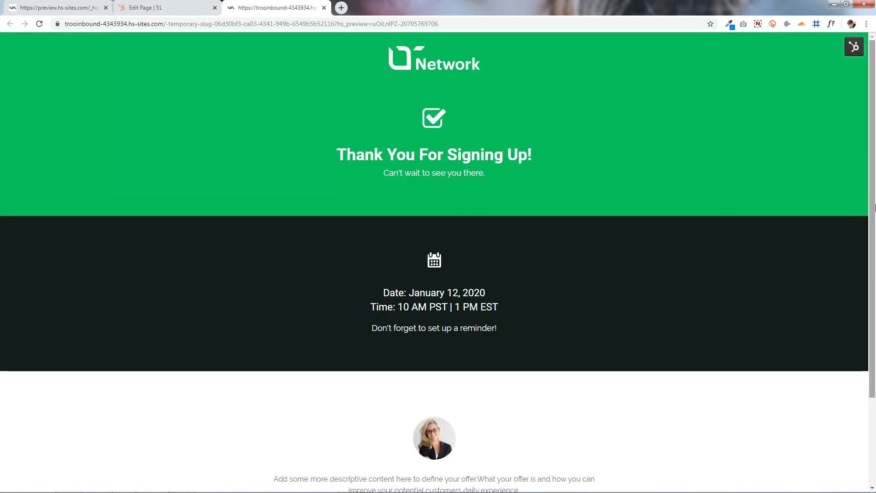
scroll(875, 208, "down", 3)
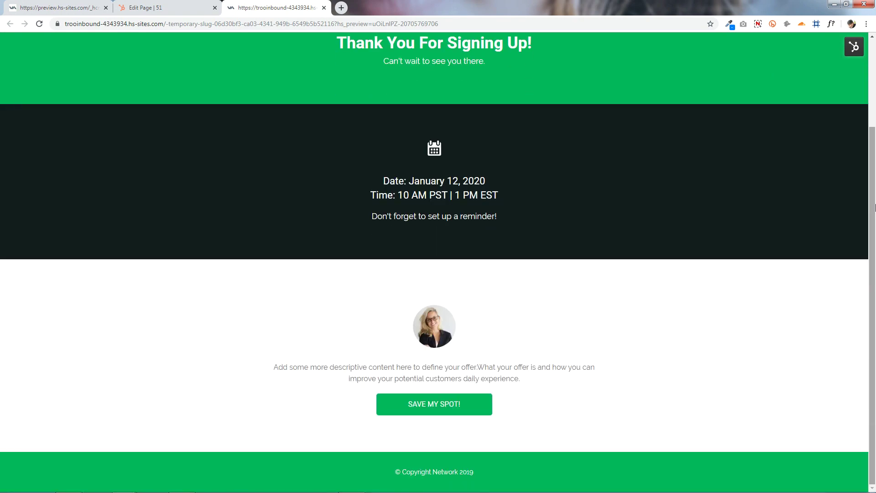
scroll(875, 208, "up", 3)
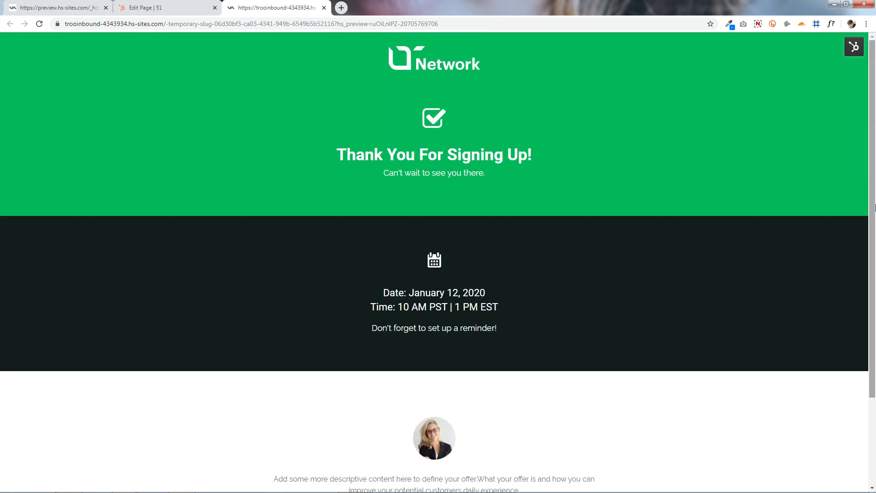
scroll(875, 208, "down", 3)
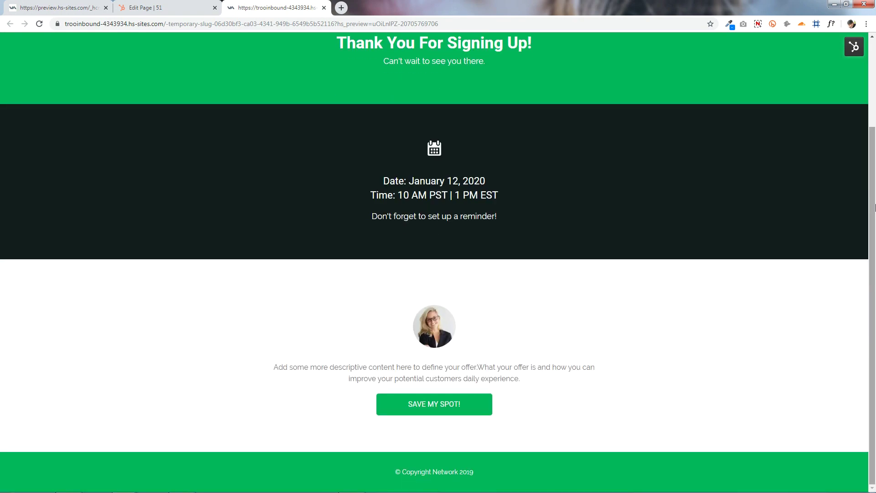
scroll(875, 207, "up", 3)
scroll(875, 208, "down", 3)
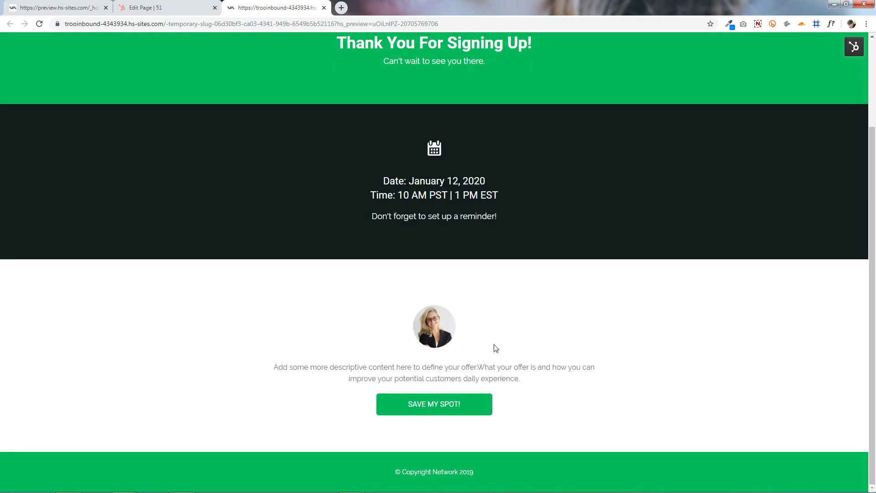
Open the popup form from the SAVE MY SPOT! button in the preview, inspect it and close it
left_click(431, 413)
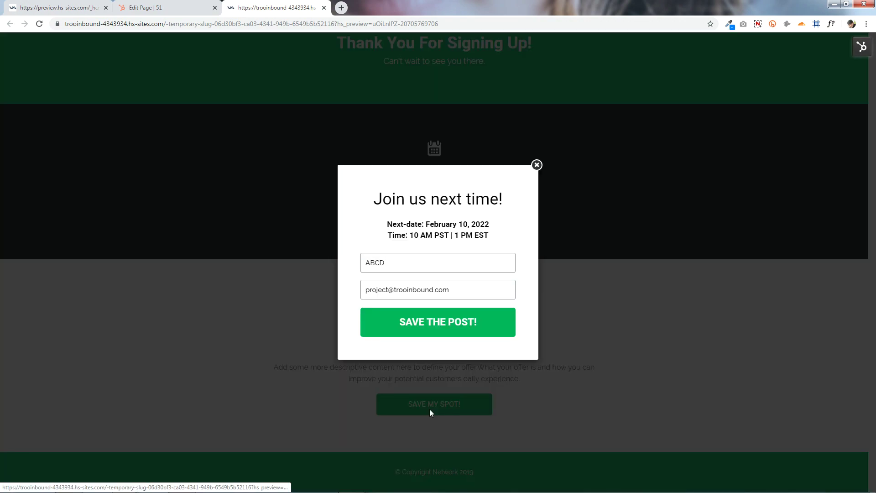
left_click(537, 165)
scroll(845, 314, "up", 3)
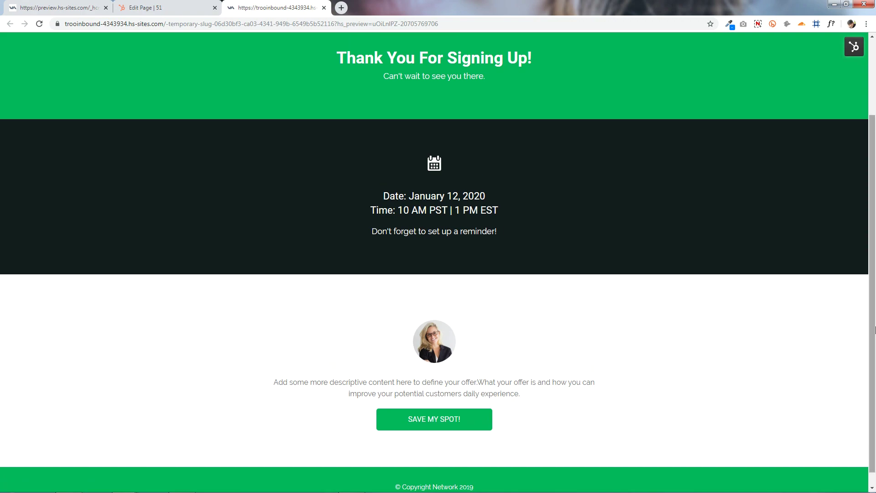
Review the original blue template preview in full and compare it with the customised thank-you page preview
key("ctrl+Tab")
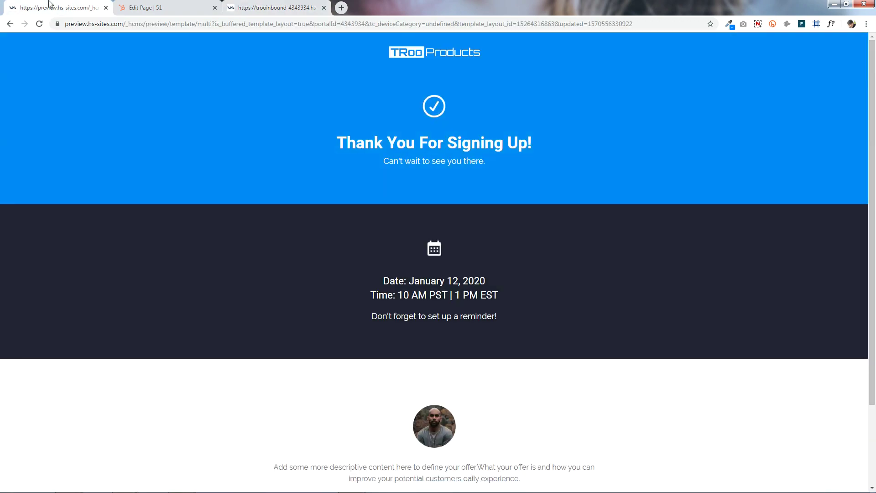
scroll(85, 253, "down", 3)
scroll(84, 250, "up", 3)
scroll(49, 219, "down", 3)
scroll(49, 220, "up", 3)
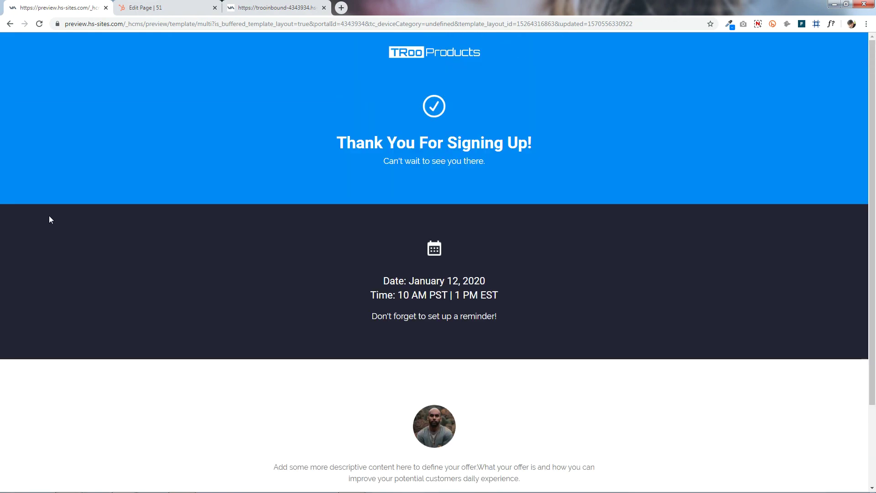
left_click(289, 4)
left_click(78, 7)
left_click(276, 7)
left_click(40, 3)
left_click(271, 5)
left_click(758, 25)
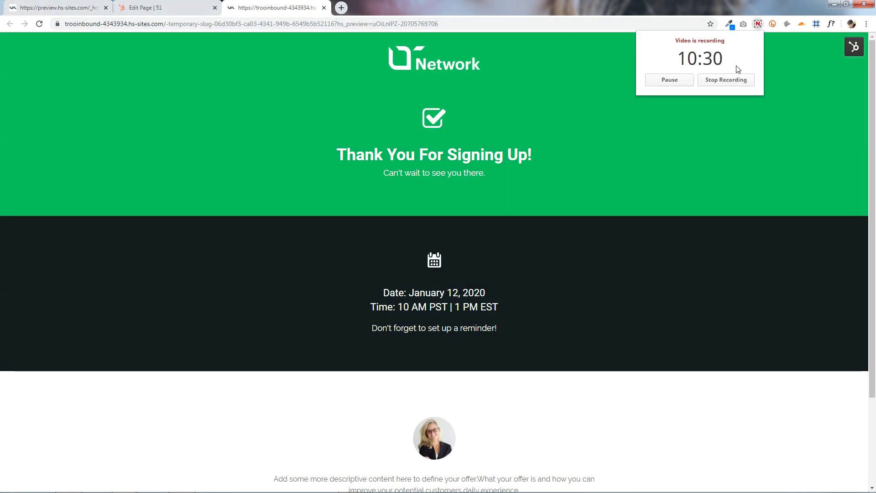